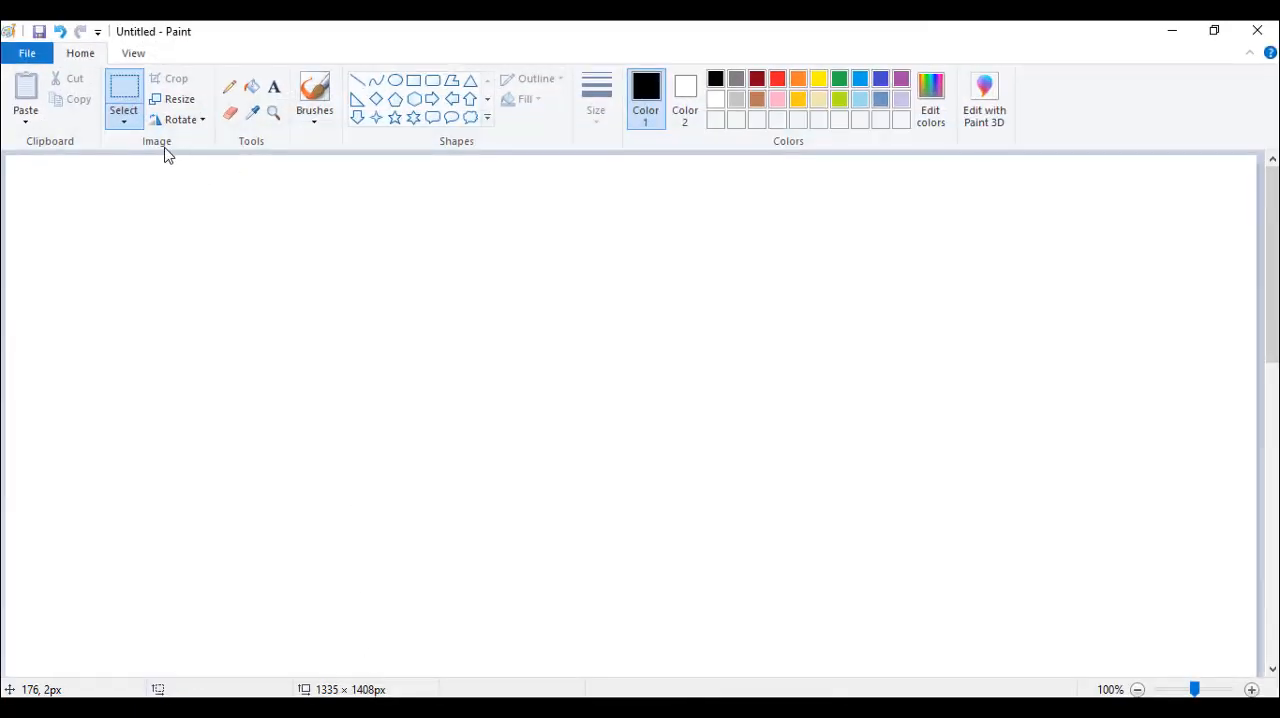
With the Pencil, handwrite three groups of eight 1s in a row, following each group with a dot
left_click(229, 86)
mouse_move(52, 214)
left_mouse_down()
mouse_move(48, 243)
mouse_move(92, 246)
left_mouse_up()
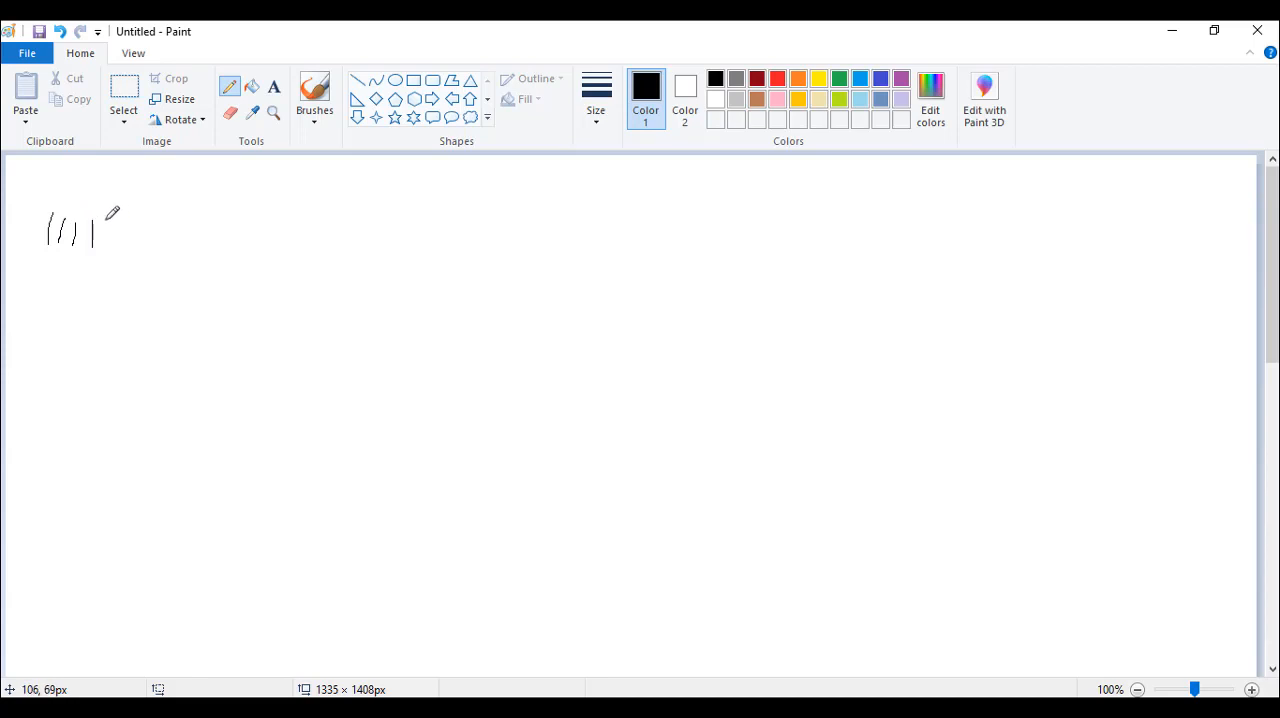
mouse_move(101, 222)
left_mouse_down()
mouse_move(107, 247)
mouse_move(303, 252)
mouse_move(324, 264)
left_mouse_up()
left_click(378, 248)
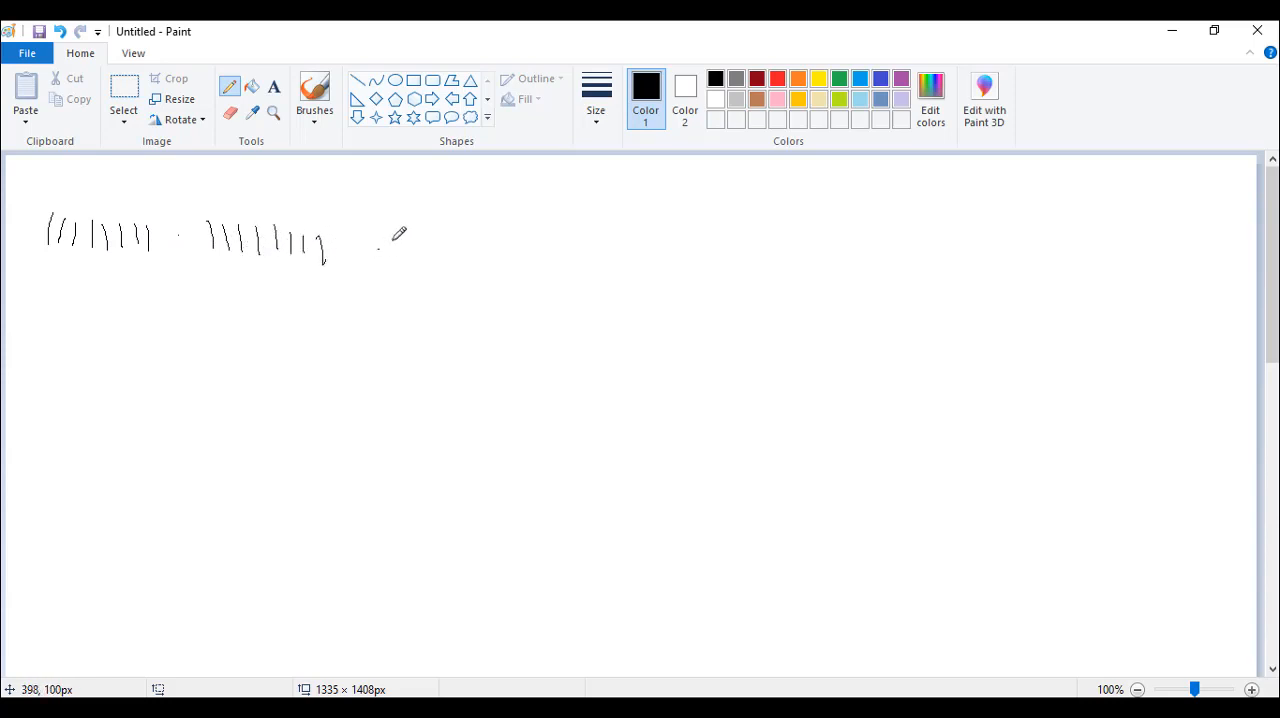
mouse_move(403, 233)
left_mouse_down()
mouse_move(402, 258)
mouse_move(525, 268)
left_mouse_up()
left_click_drag(535, 244, 542, 264)
left_click(597, 259)
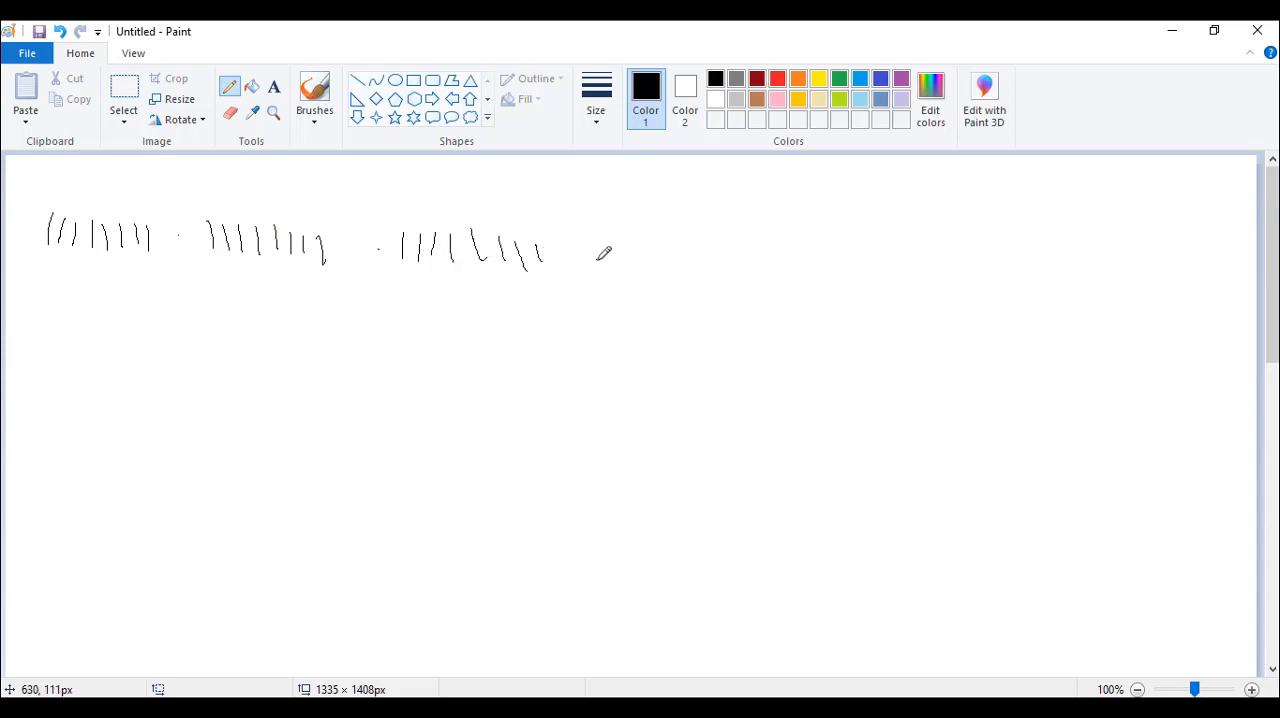
Handwrite eight 1s as the fourth group, and replace that group with eight 0s
left_click_drag(635, 230, 636, 256)
mouse_move(648, 232)
left_mouse_down()
mouse_move(650, 256)
mouse_move(762, 262)
left_mouse_up()
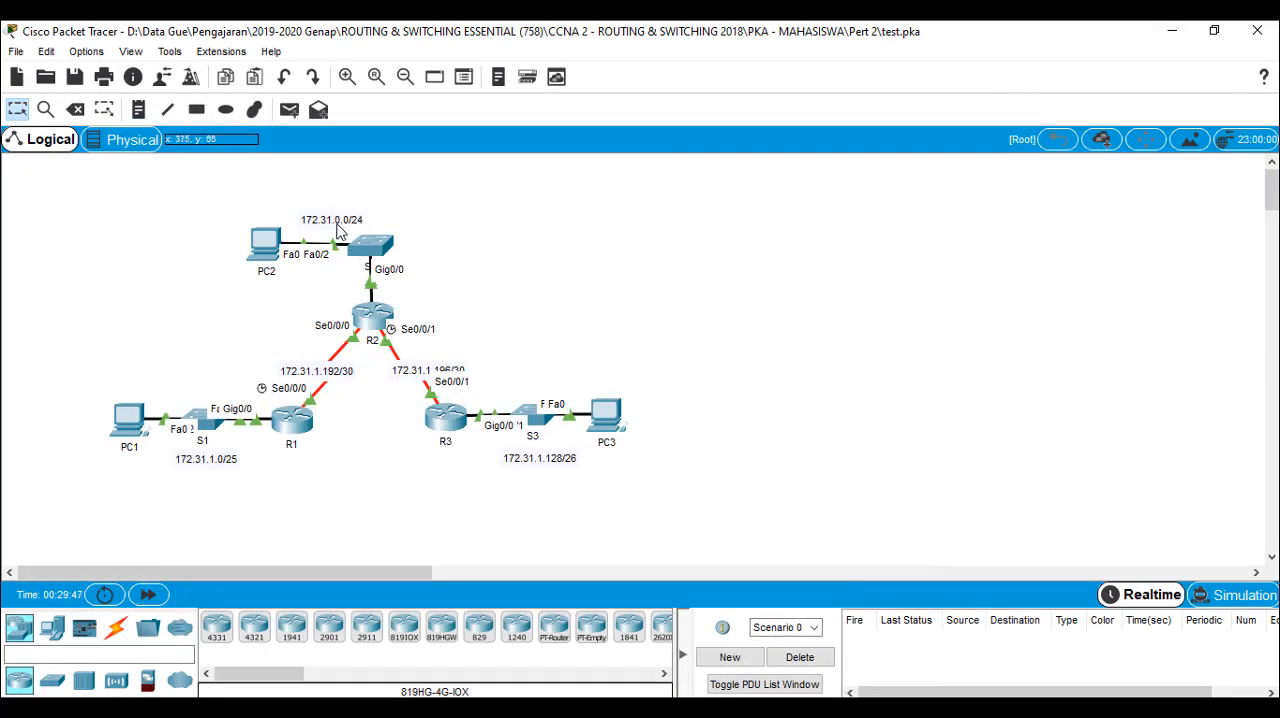
left_click(1172, 31)
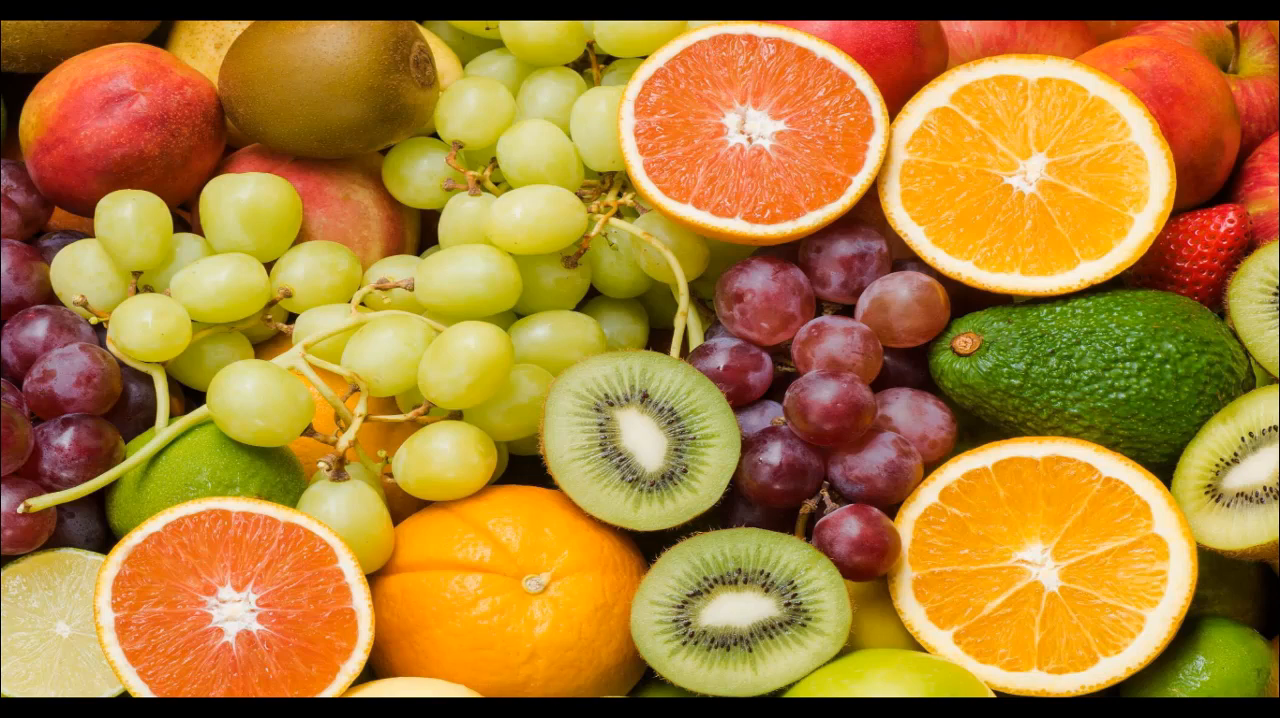
key("alt+Tab")
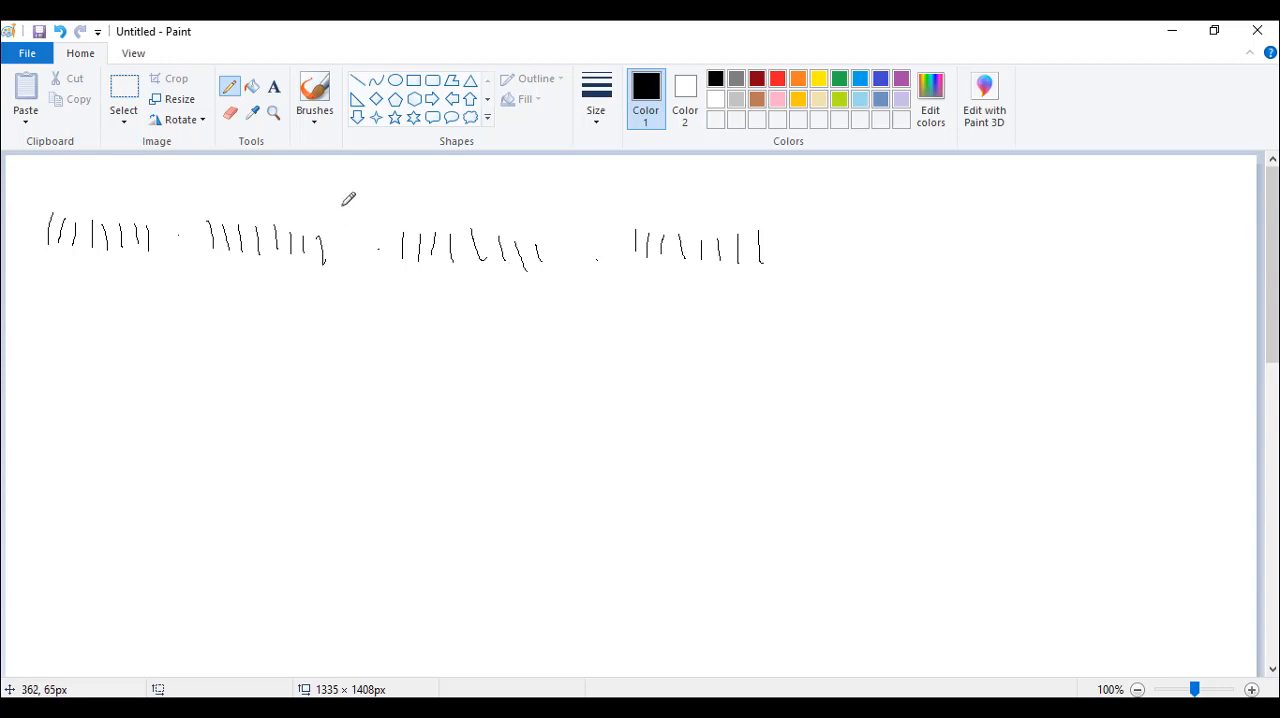
left_click(122, 90)
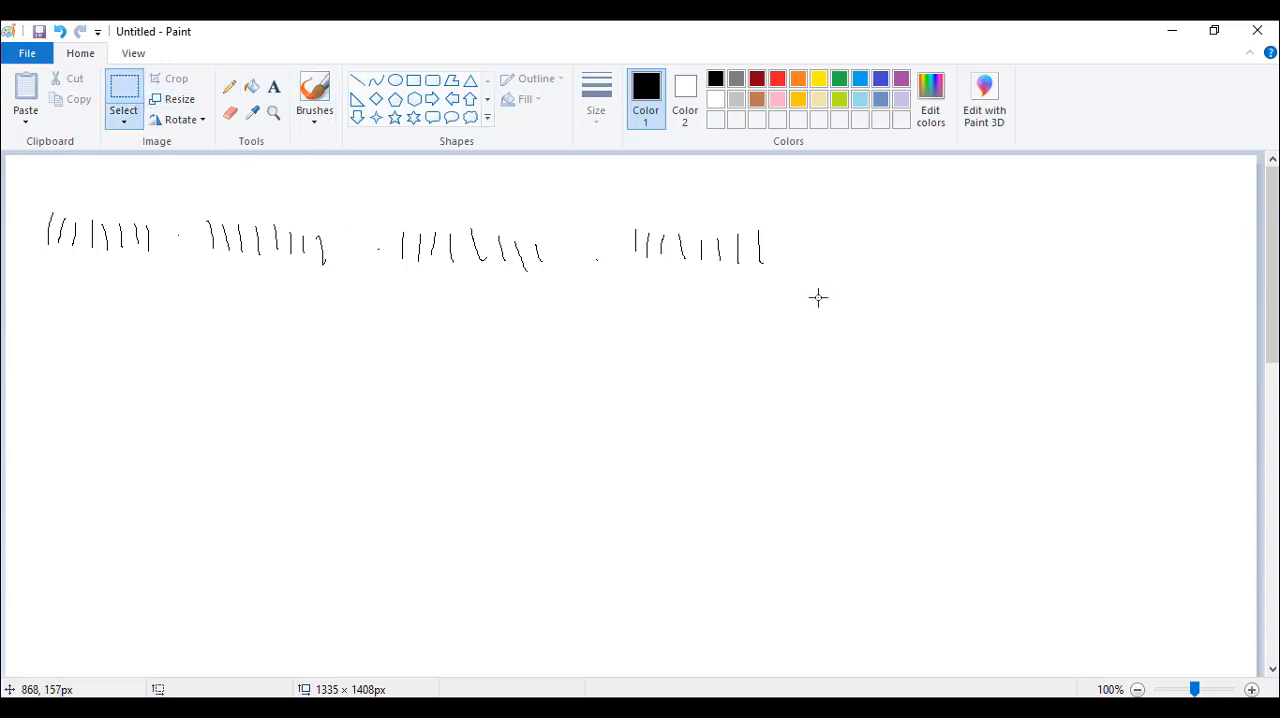
left_click_drag(808, 288, 618, 209)
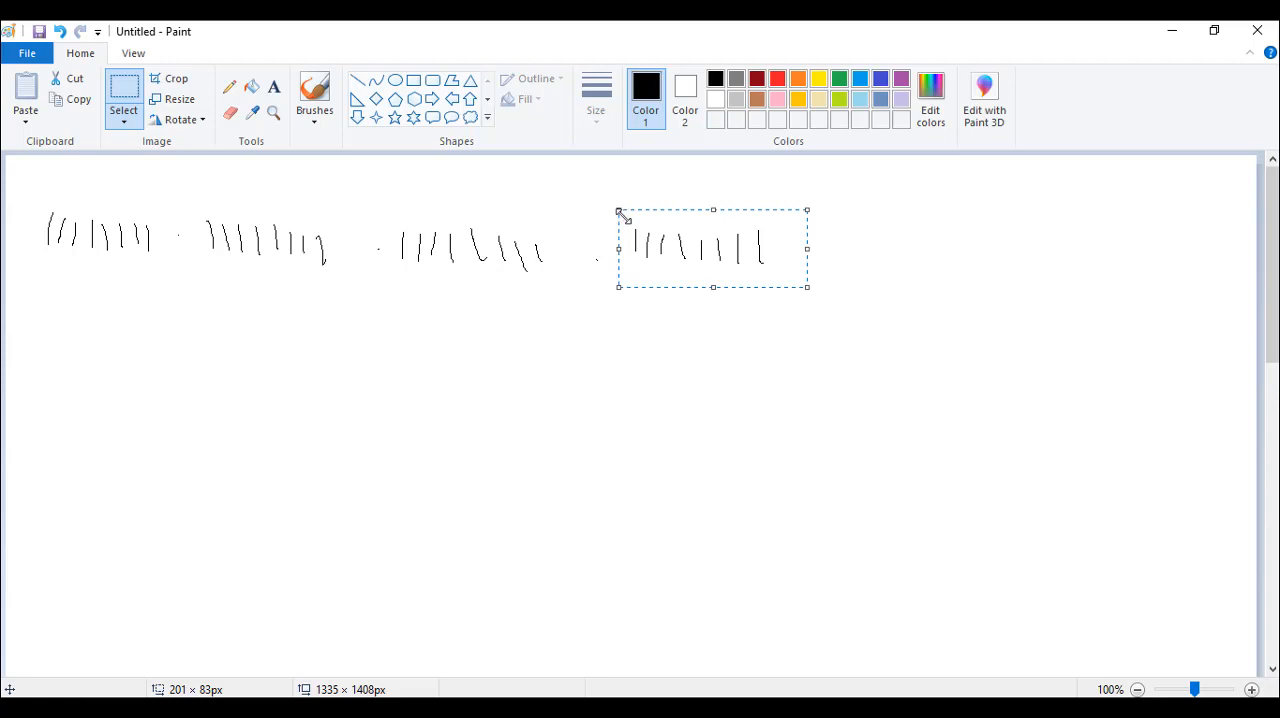
key("Delete")
left_click(229, 88)
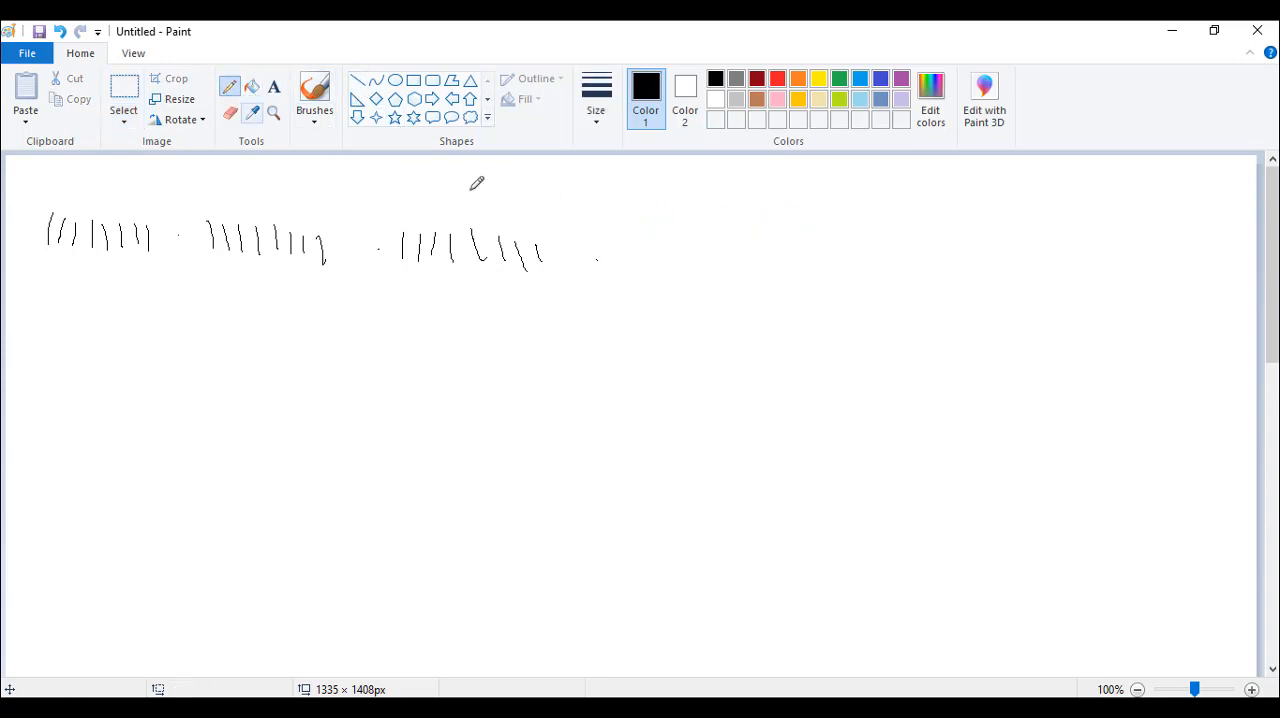
mouse_move(651, 237)
left_mouse_down()
mouse_move(663, 266)
mouse_move(676, 245)
mouse_move(707, 237)
mouse_move(792, 268)
mouse_move(795, 242)
mouse_move(825, 240)
mouse_move(851, 262)
mouse_move(858, 240)
mouse_move(892, 268)
mouse_move(923, 246)
left_mouse_up()
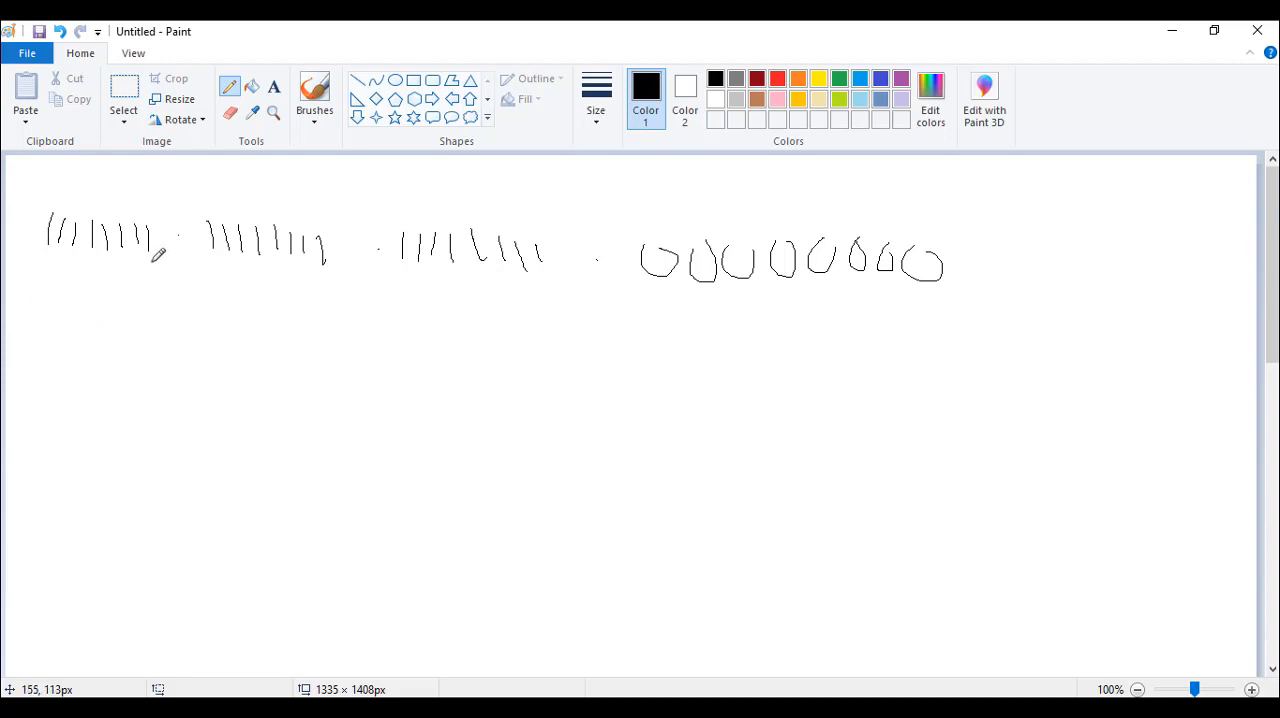
Draw arrows down from the last three bits of the first group and write the place values 1, 2, 4, 8, 16, 32, 64 and 128
left_click_drag(153, 262, 210, 324)
left_click_drag(236, 377, 240, 396)
left_click_drag(139, 249, 165, 344)
left_click_drag(208, 392, 226, 397)
mouse_move(171, 344)
left_mouse_down()
mouse_move(196, 368)
mouse_move(205, 354)
left_mouse_up()
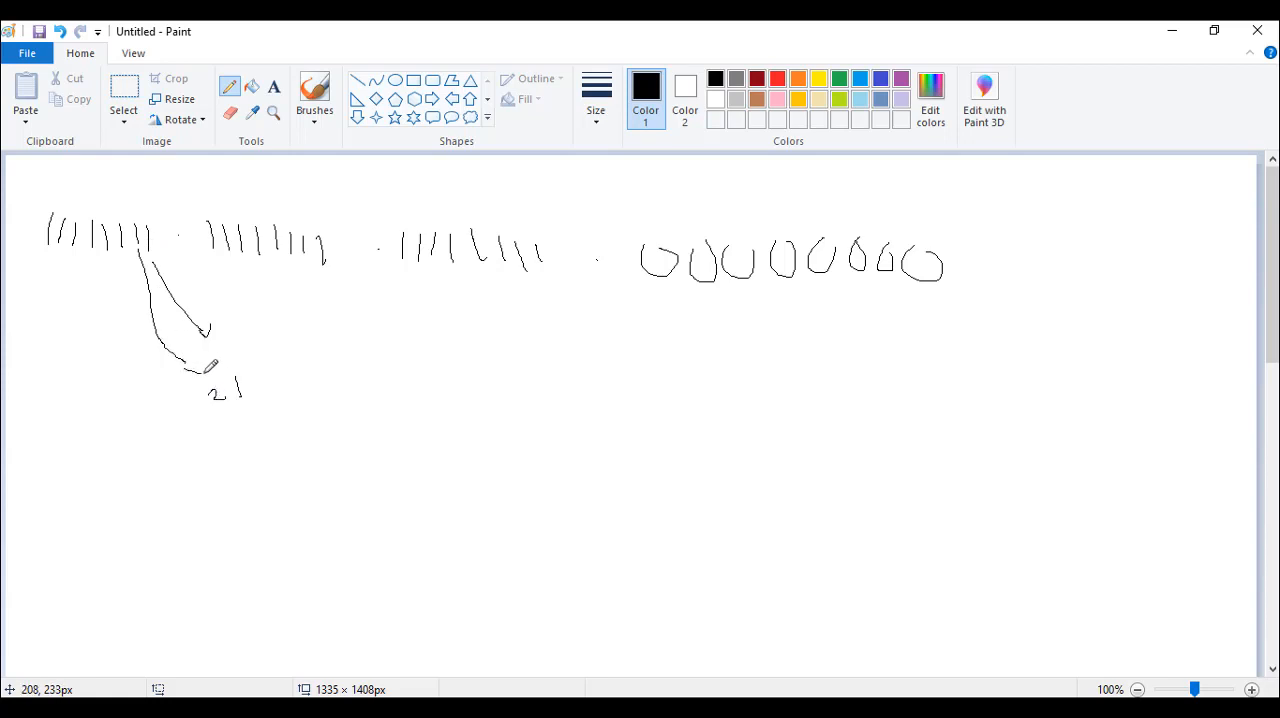
mouse_move(121, 256)
left_mouse_down()
mouse_move(137, 369)
mouse_move(152, 352)
left_mouse_up()
mouse_move(161, 405)
left_mouse_down()
mouse_move(176, 399)
mouse_move(128, 418)
mouse_move(140, 396)
mouse_move(75, 439)
mouse_move(88, 433)
mouse_move(18, 425)
left_mouse_up()
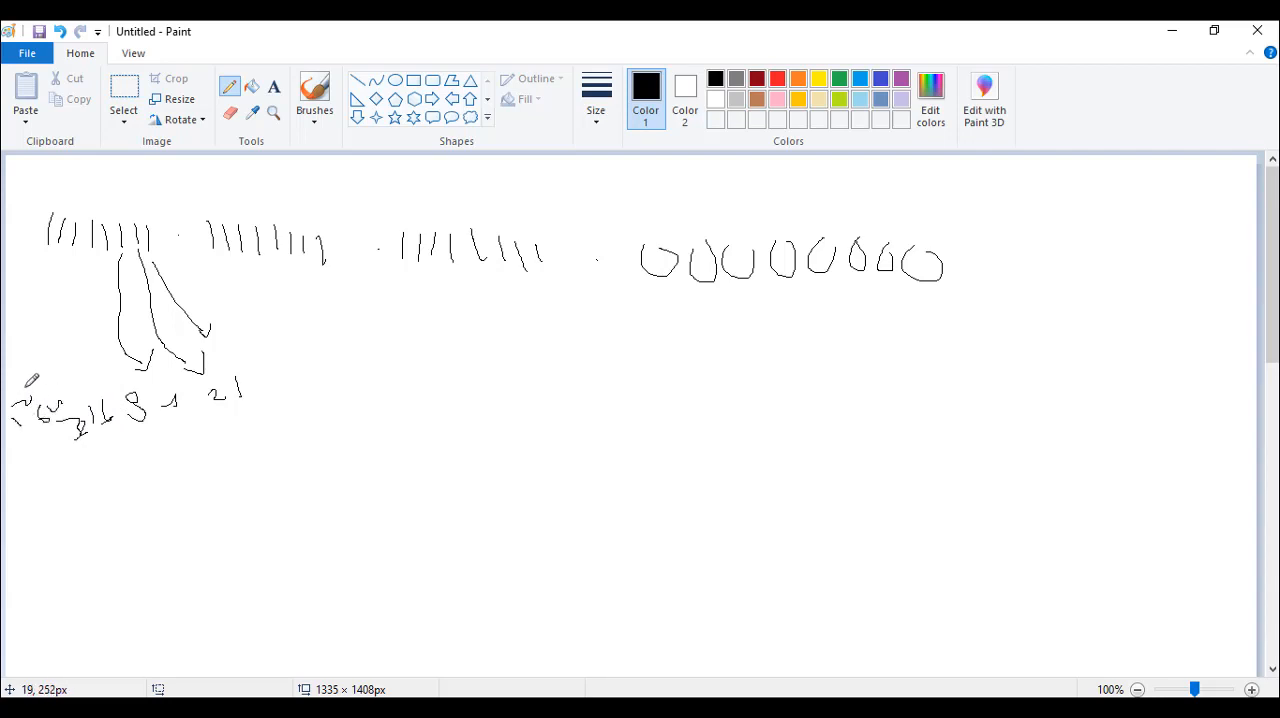
left_click_drag(34, 391, 21, 378)
Write 255 beneath each of the first three groups, with guide lines for the second and third, and 0 beneath the fourth
mouse_move(71, 537)
left_mouse_down()
mouse_move(100, 530)
mouse_move(110, 545)
mouse_move(106, 528)
mouse_move(131, 526)
mouse_move(148, 538)
left_mouse_up()
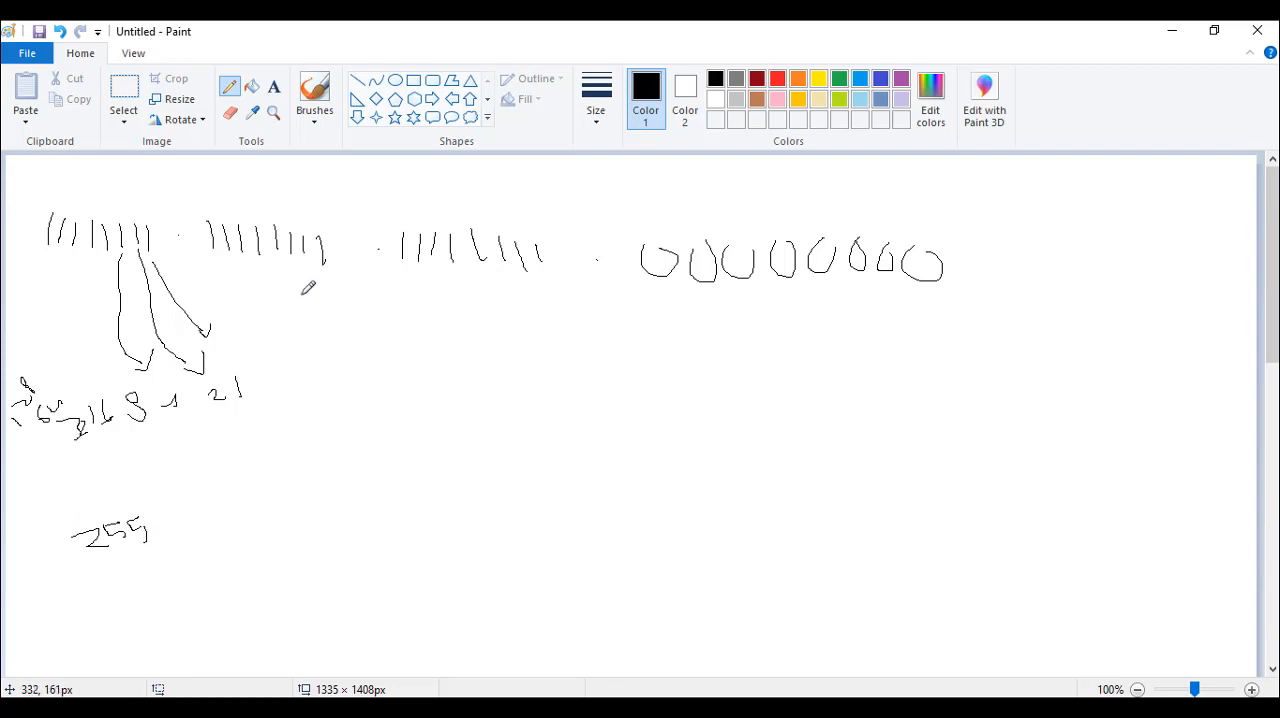
left_click_drag(285, 306, 325, 446)
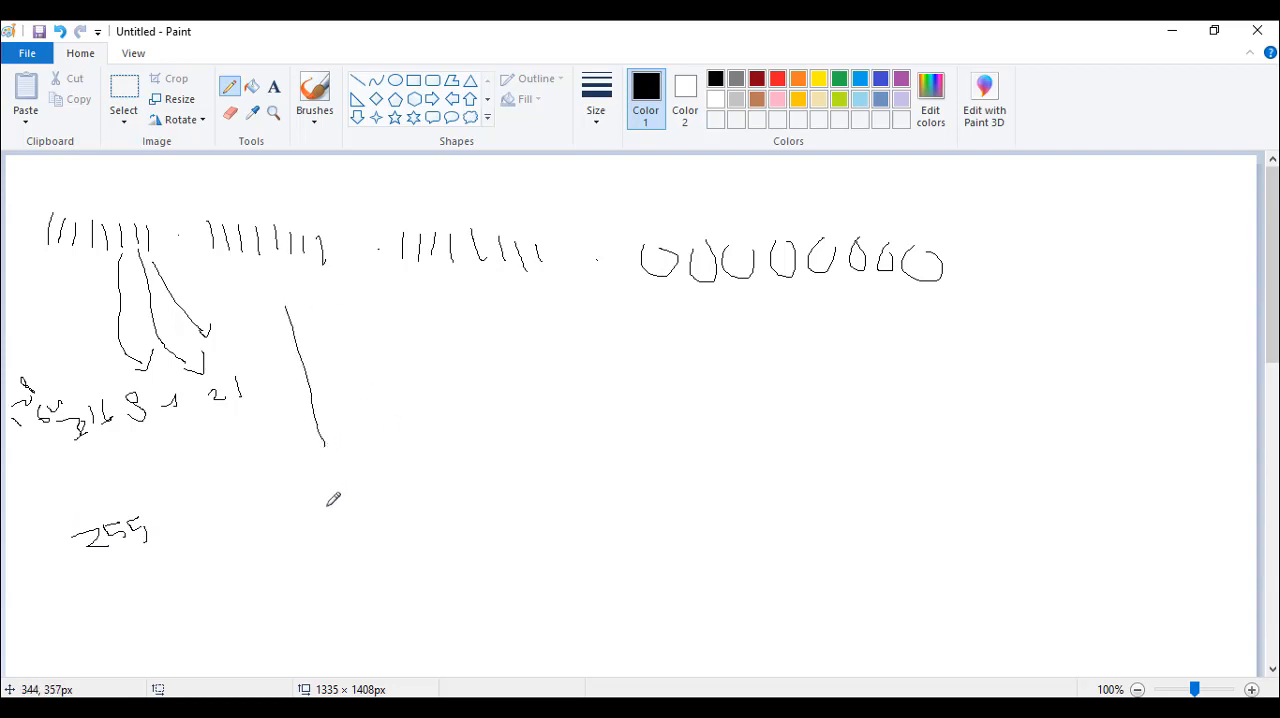
left_click_drag(307, 521, 363, 532)
left_click_drag(482, 293, 531, 420)
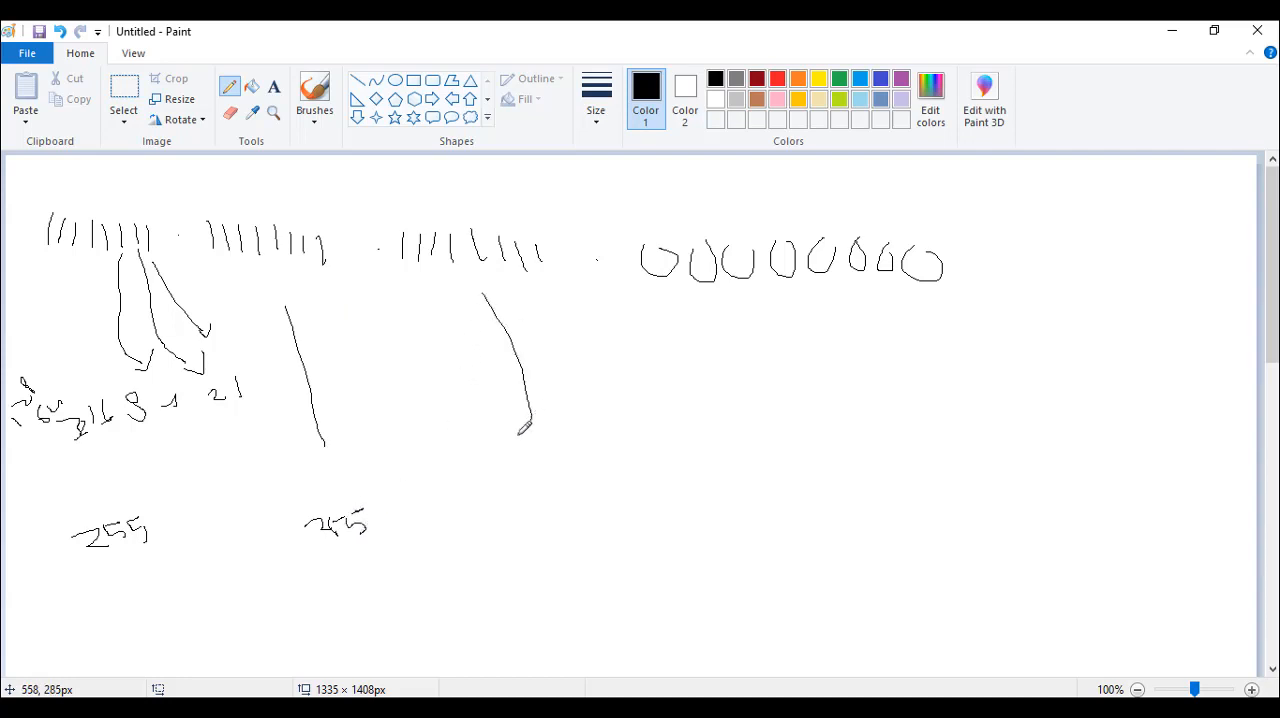
mouse_move(516, 491)
left_mouse_down()
mouse_move(544, 506)
mouse_move(570, 478)
mouse_move(583, 503)
left_mouse_up()
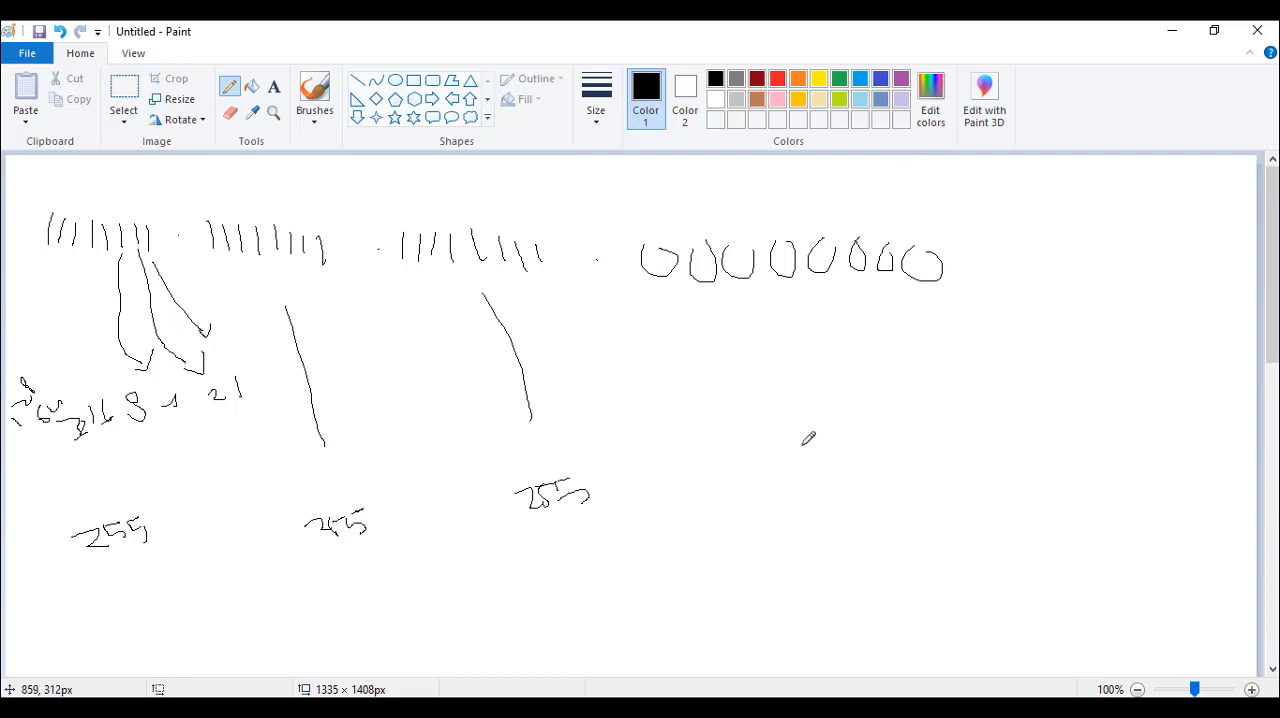
mouse_move(779, 444)
left_mouse_down()
mouse_move(807, 470)
mouse_move(779, 443)
left_mouse_up()
Switch to Packet Tracer to examine the subnet prefixes in the network topology, and return to Paint
left_click(1172, 30)
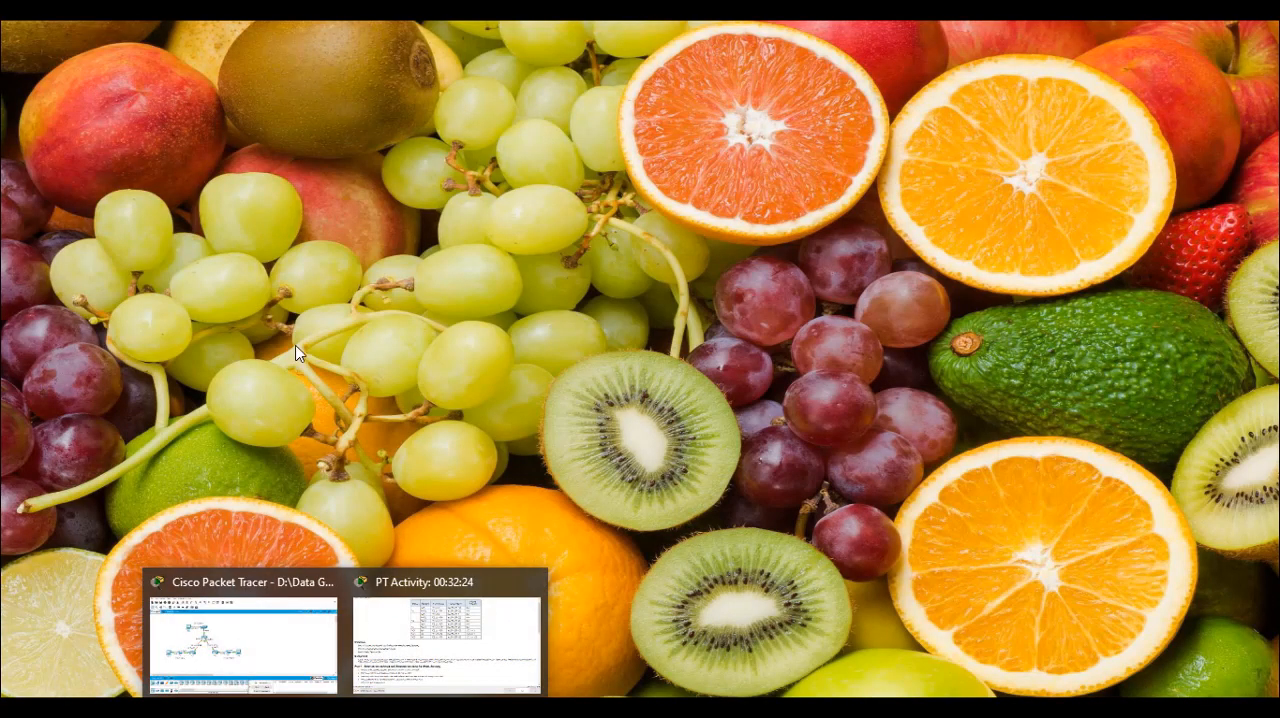
left_click(310, 595)
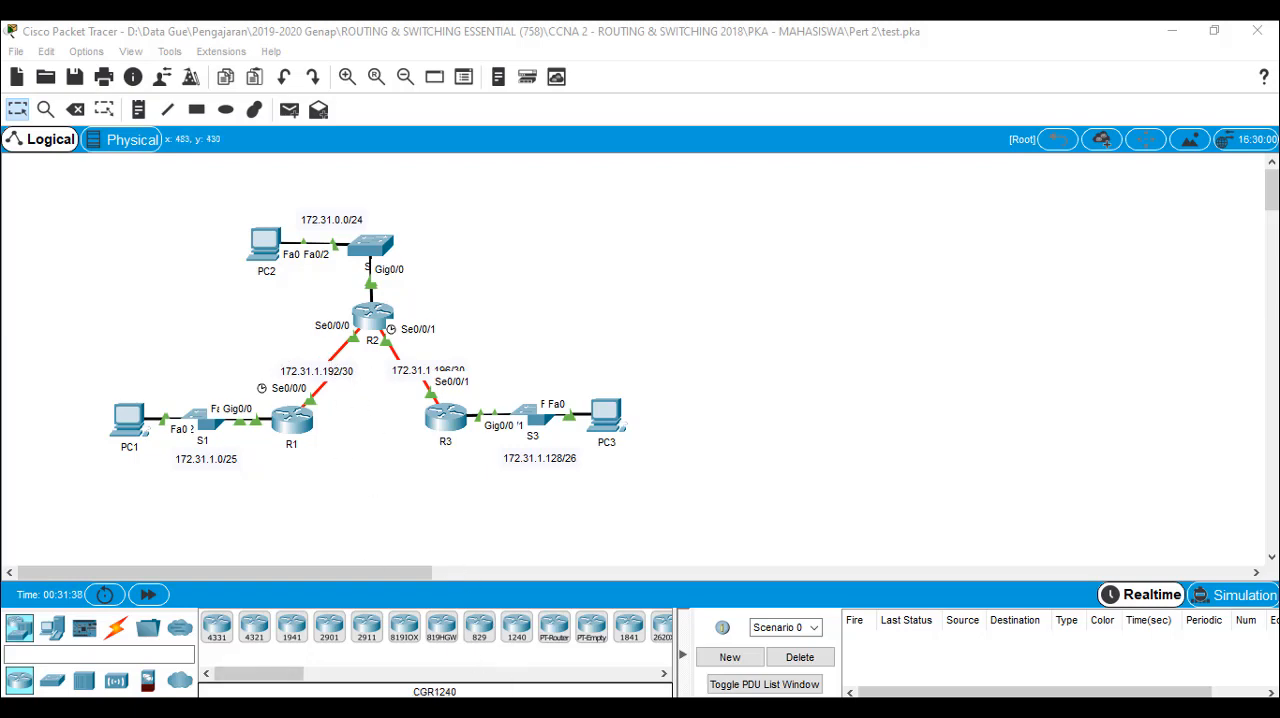
left_click(400, 708)
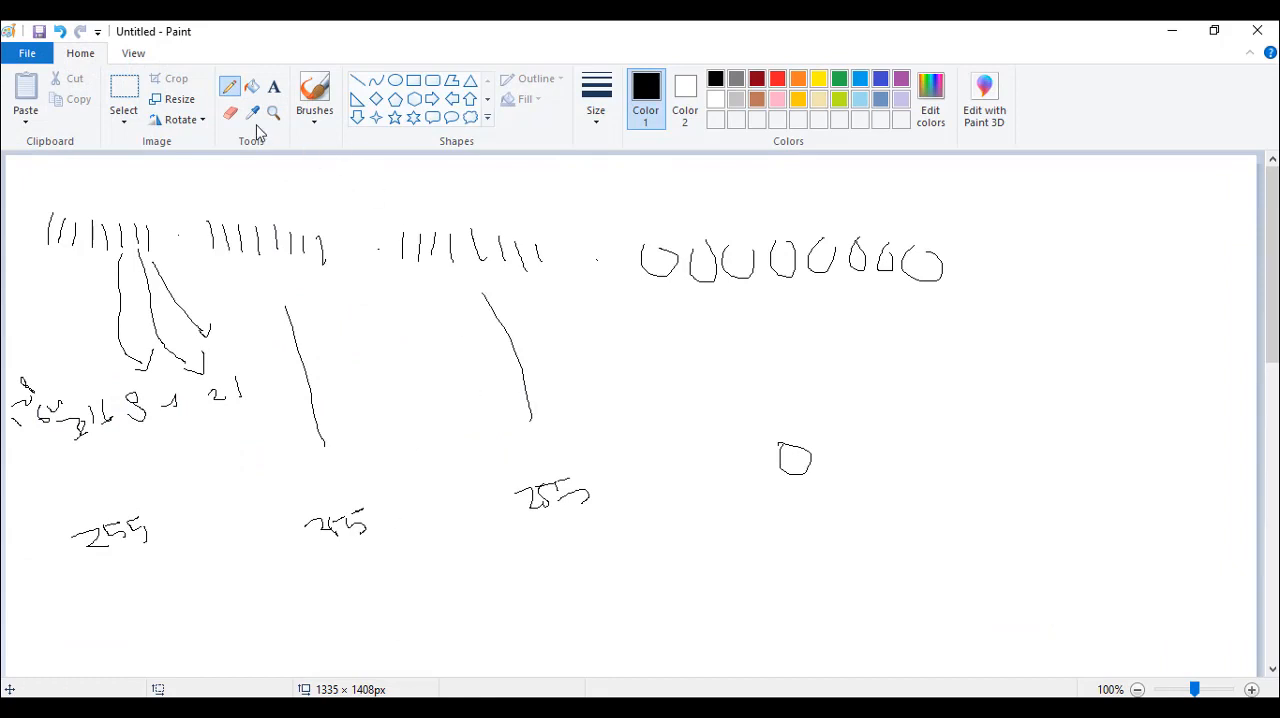
Erase the handwritten decimal values and guide lines below the groups, together with the eight 0s of the fourth group
left_click(118, 104)
mouse_move(883, 571)
left_mouse_down()
mouse_move(53, 494)
mouse_move(64, 461)
left_mouse_up()
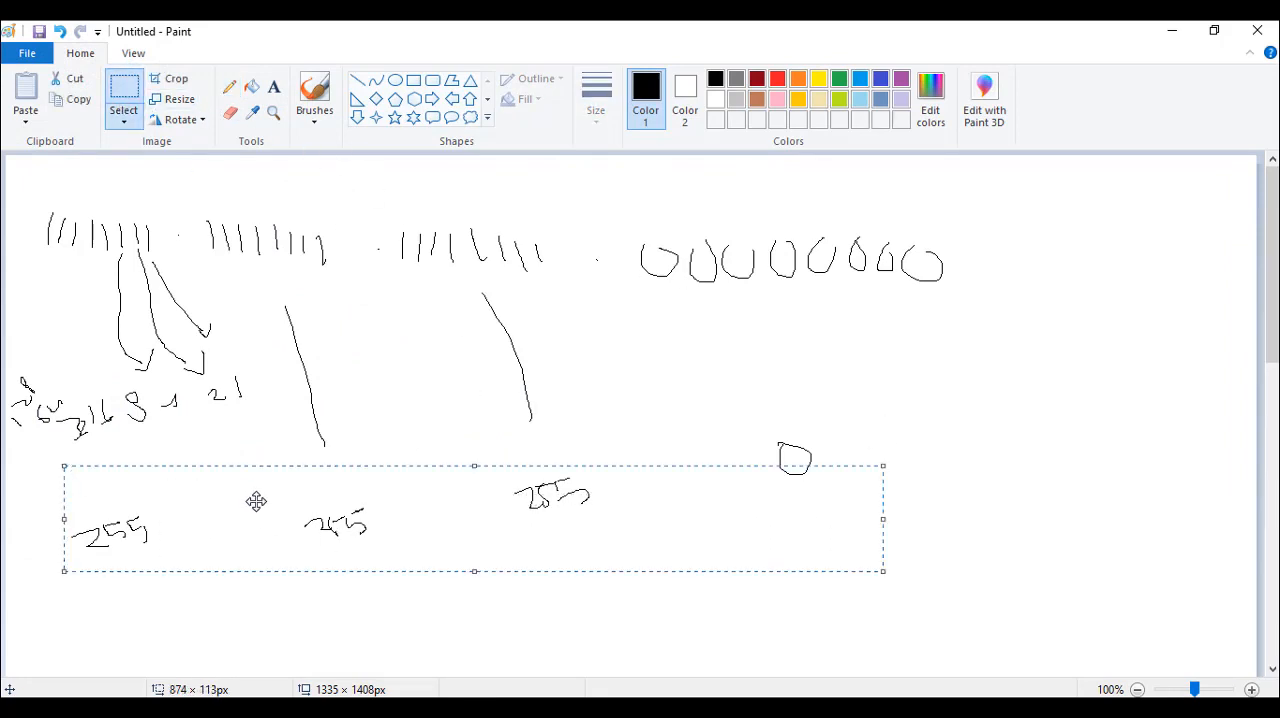
key("Delete")
mouse_move(880, 534)
left_mouse_down()
mouse_move(671, 483)
mouse_move(277, 286)
left_mouse_up()
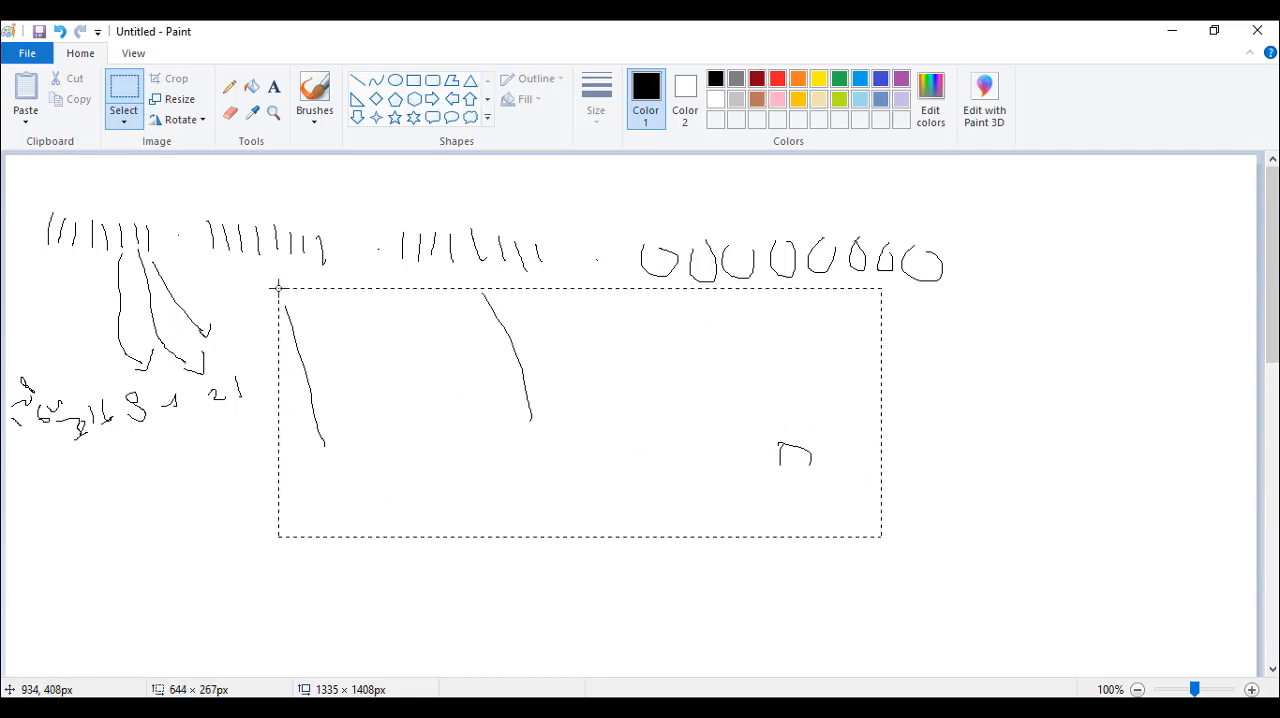
key("Delete")
left_click_drag(1008, 331, 620, 188)
key("Delete")
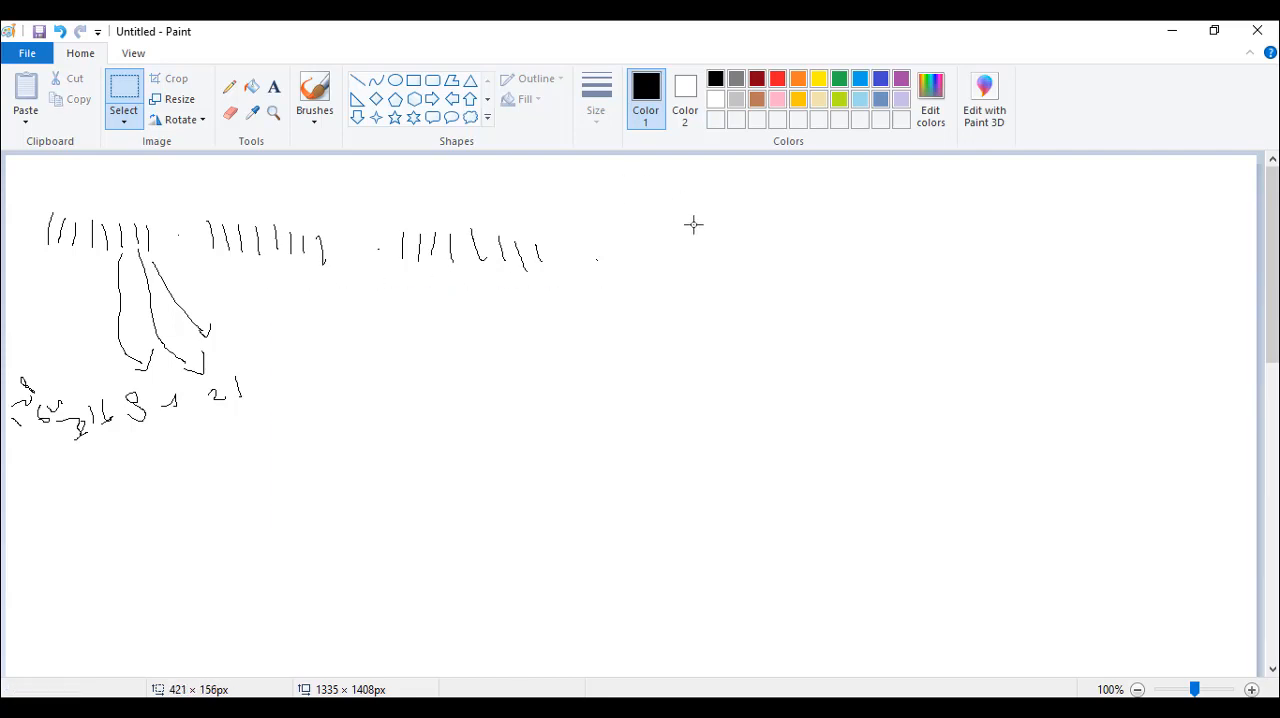
Handwrite 11111100 as the fourth group, and write 255, 255, 255 and 252 beneath the four groups
left_click(230, 87)
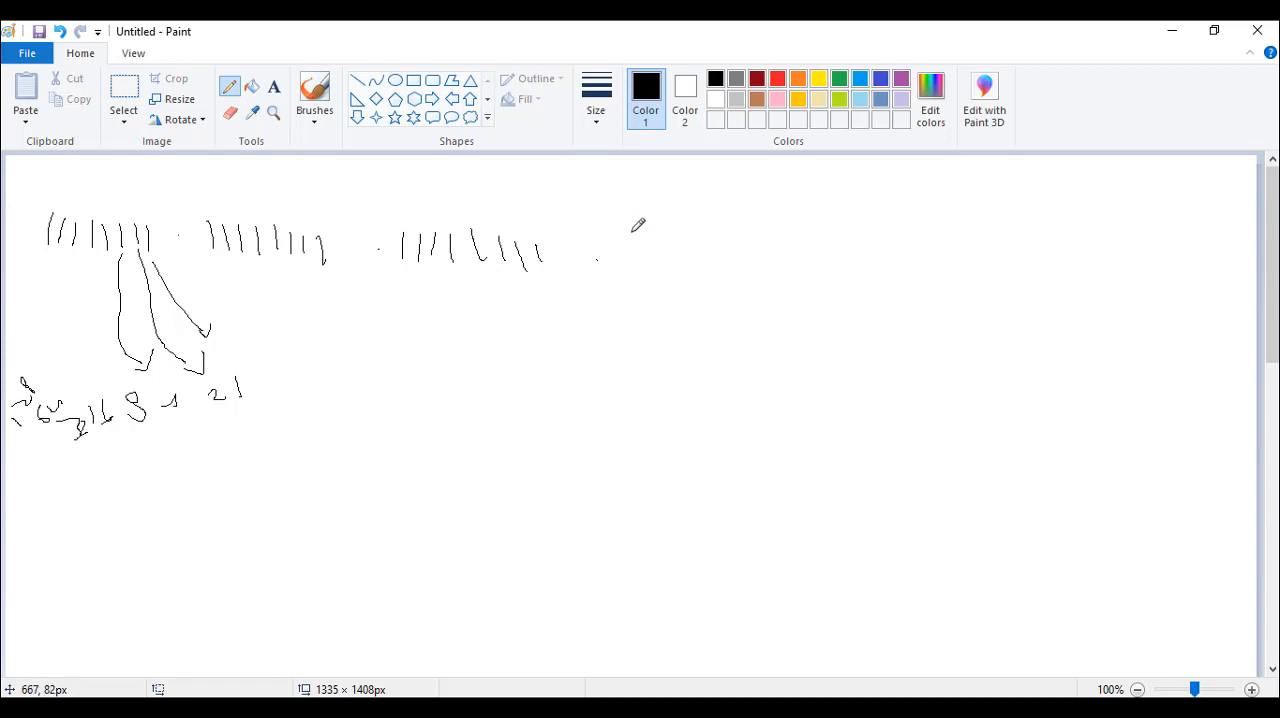
mouse_move(632, 232)
left_mouse_down()
mouse_move(632, 255)
mouse_move(683, 265)
mouse_move(739, 236)
left_mouse_up()
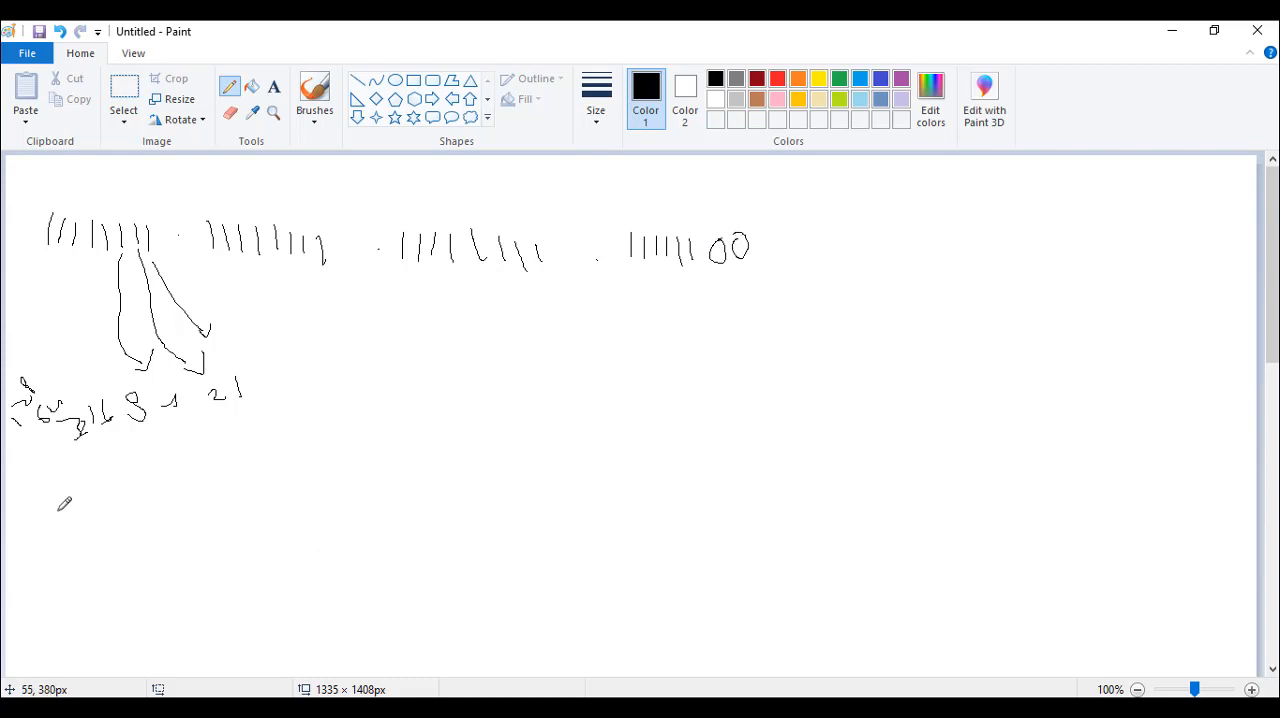
mouse_move(57, 512)
left_mouse_down()
mouse_move(76, 527)
mouse_move(123, 524)
left_mouse_up()
mouse_move(279, 461)
left_mouse_down()
mouse_move(288, 484)
mouse_move(308, 460)
mouse_move(333, 494)
left_mouse_up()
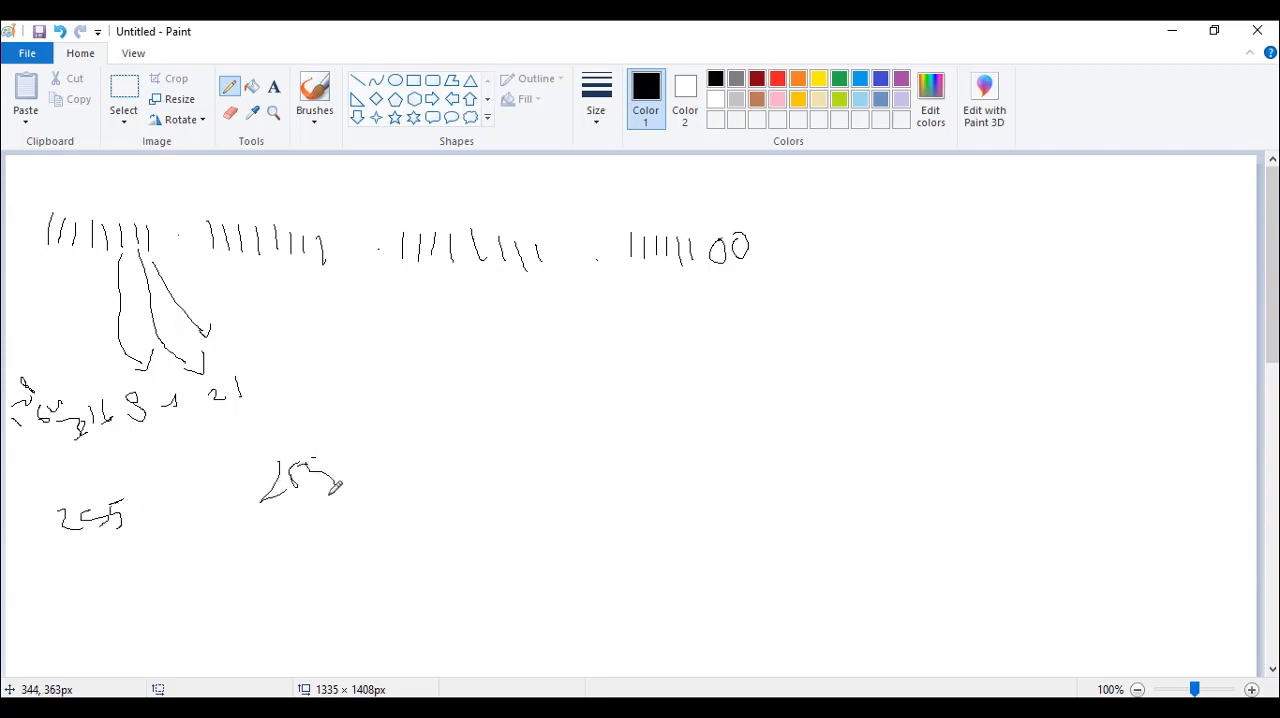
mouse_move(452, 449)
left_mouse_down()
mouse_move(488, 446)
mouse_move(520, 480)
left_mouse_up()
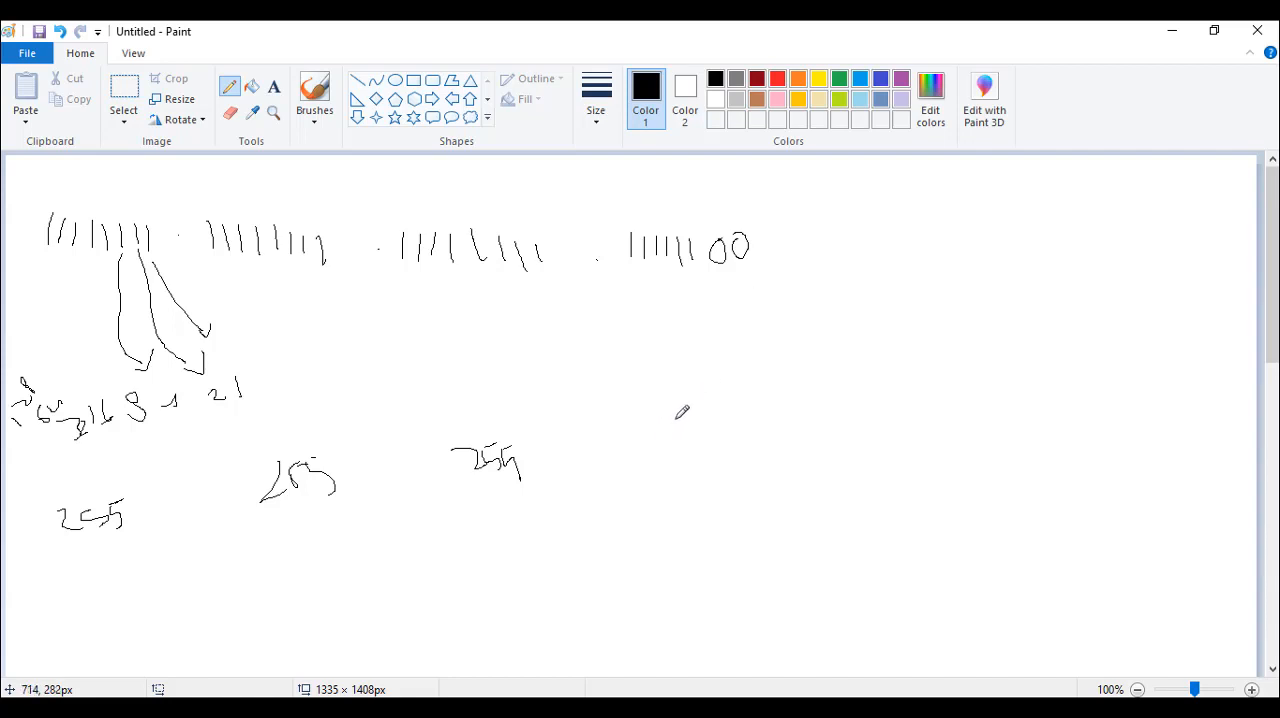
mouse_move(677, 412)
left_mouse_down()
mouse_move(698, 432)
mouse_move(718, 404)
mouse_move(738, 406)
mouse_move(724, 430)
mouse_move(752, 428)
left_mouse_up()
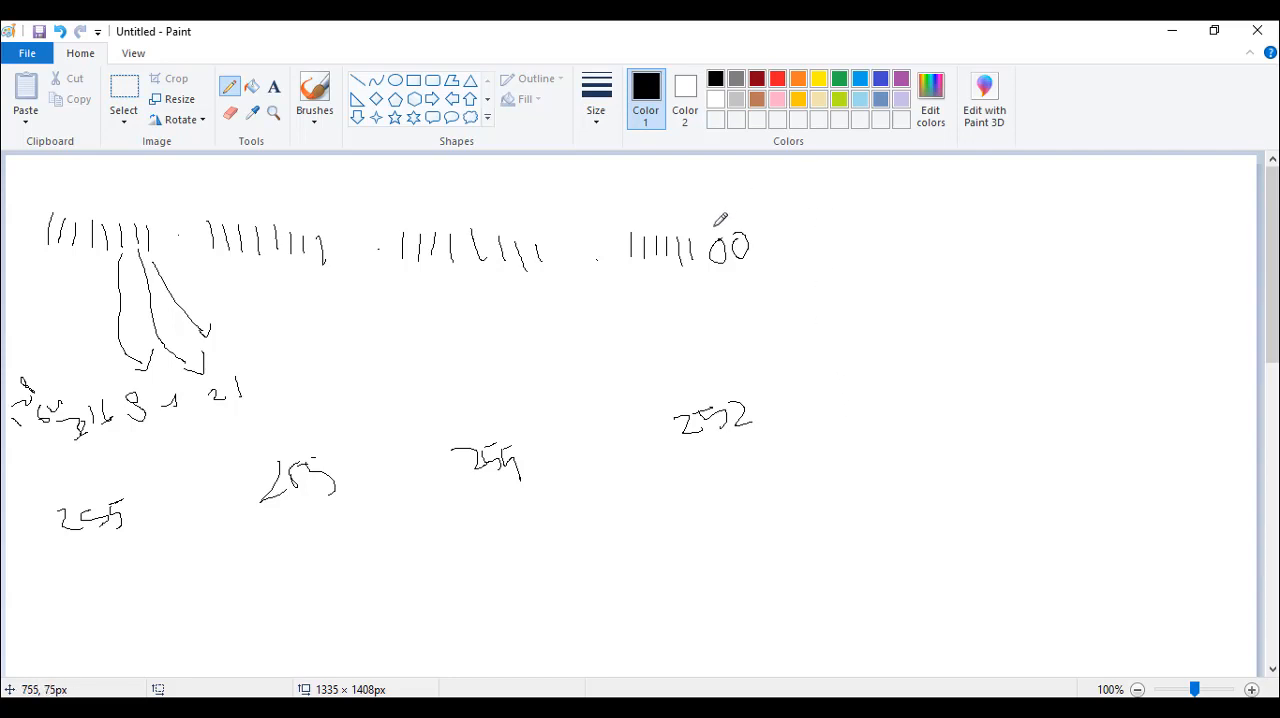
Circle the last two 0s of the fourth group and write a circled 3 next to them
mouse_move(714, 226)
left_mouse_down()
mouse_move(708, 272)
mouse_move(745, 222)
mouse_move(710, 231)
left_mouse_up()
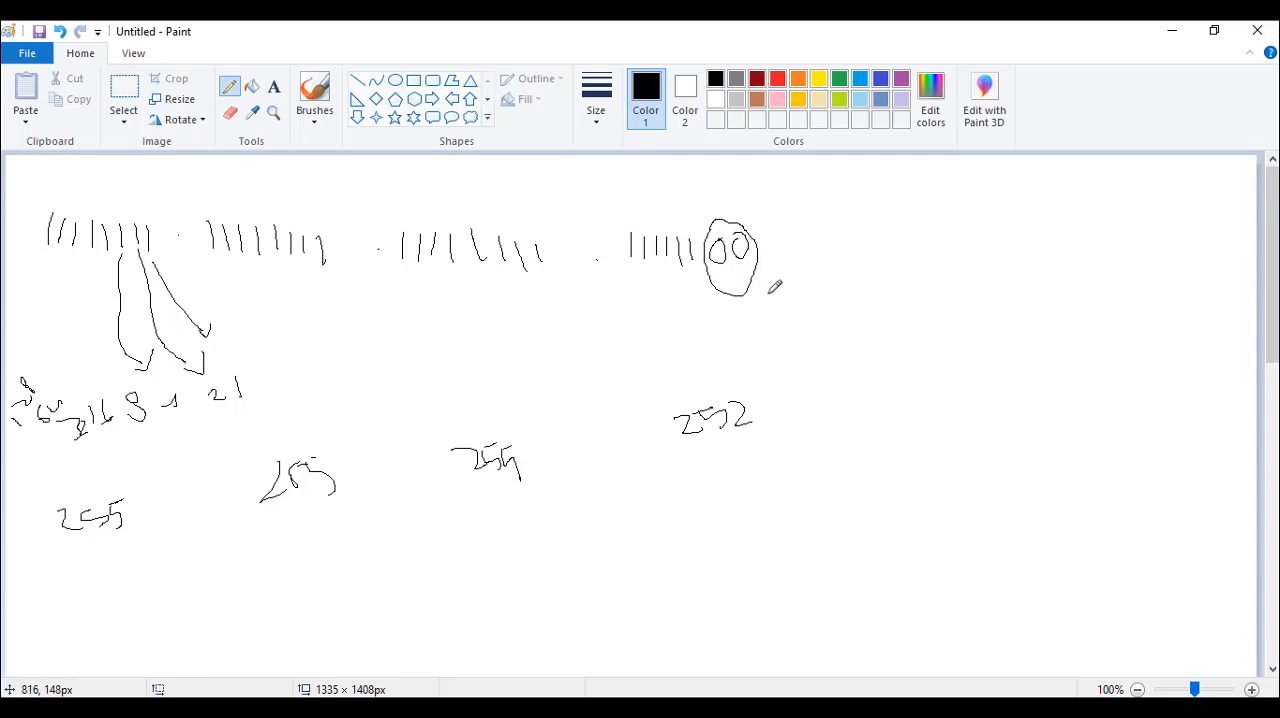
mouse_move(766, 291)
left_mouse_down()
mouse_move(787, 297)
mouse_move(779, 304)
left_mouse_up()
mouse_move(765, 277)
left_mouse_down()
mouse_move(814, 286)
mouse_move(760, 271)
left_mouse_up()
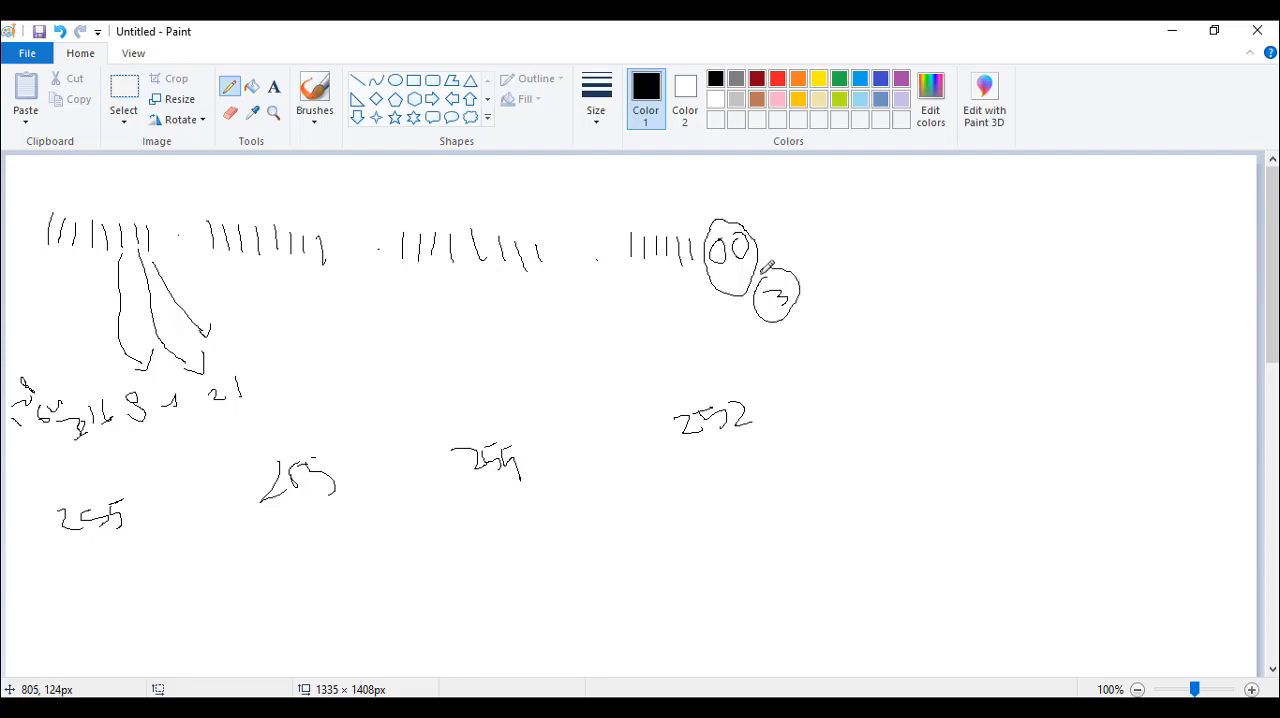
Select and delete the fourth group with its circled annotations and the 252 beneath it
left_click(118, 93)
left_click_drag(929, 501, 607, 197)
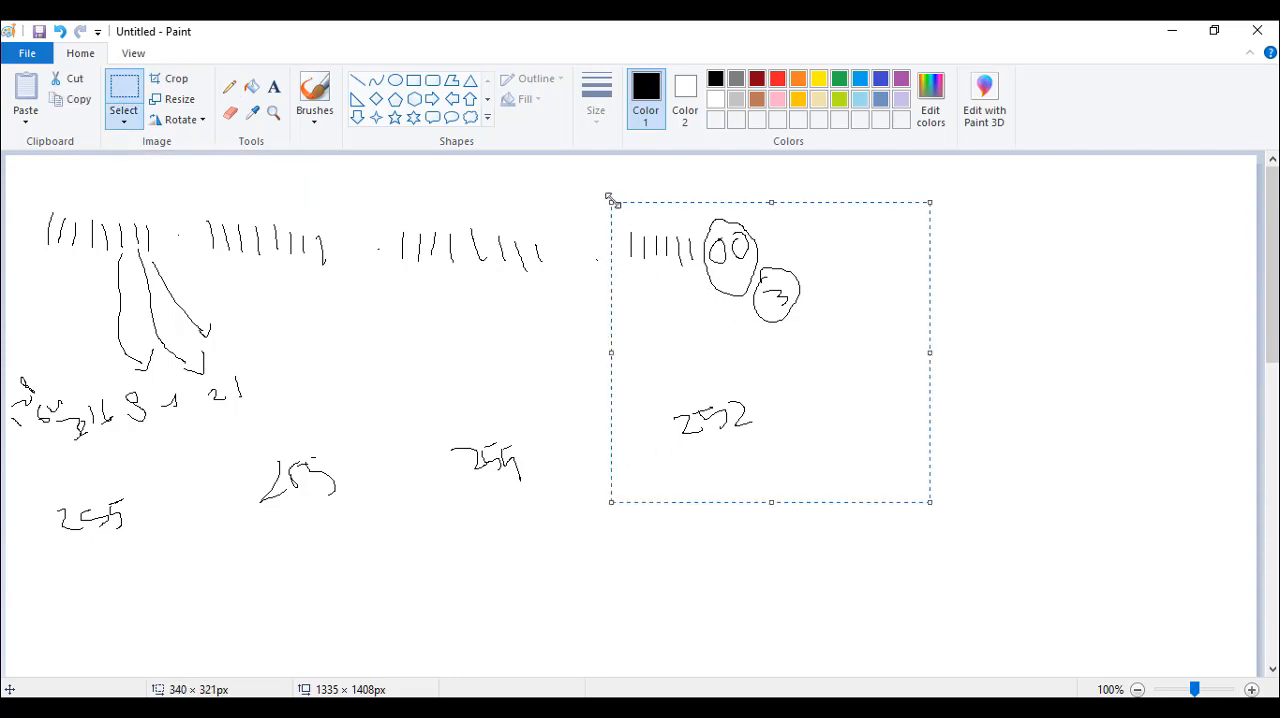
key("Delete")
Check the topology in Packet Tracer, and back in Paint handwrite 10000000 as the fourth group with 128 beneath it
left_click(1172, 31)
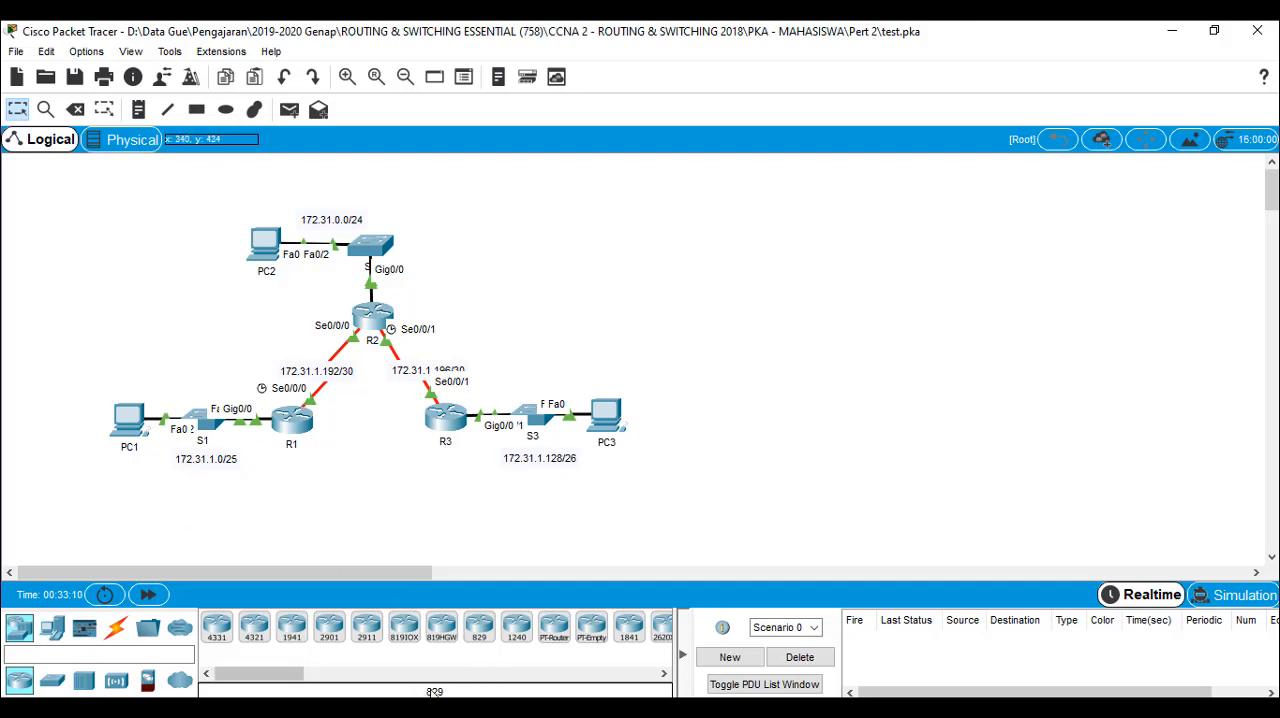
left_click(510, 707)
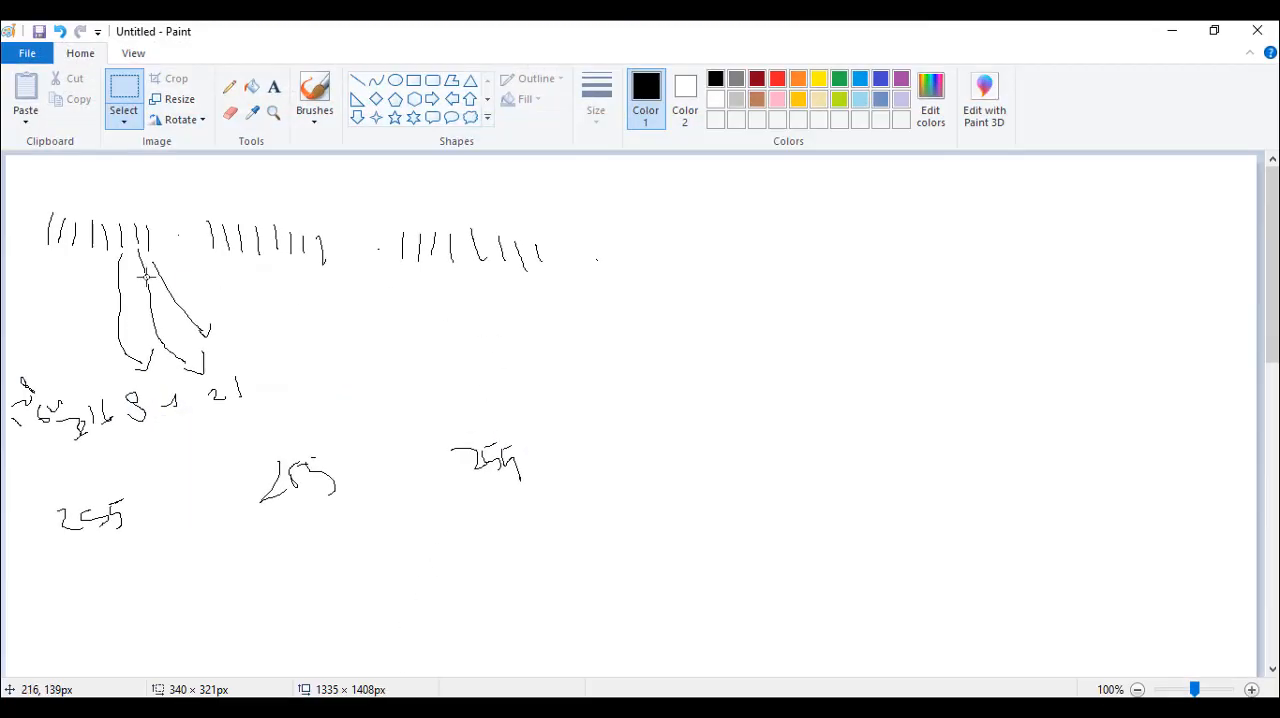
left_click(229, 87)
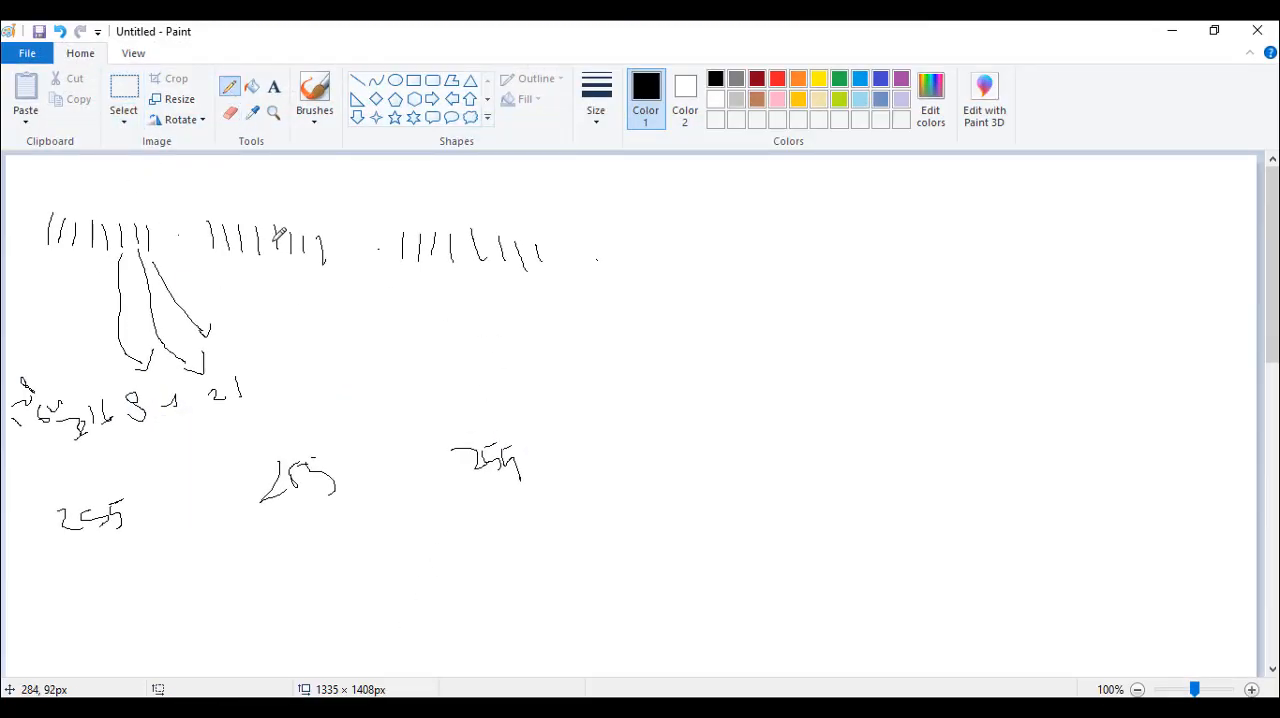
left_click(597, 259)
mouse_move(660, 234)
left_mouse_down()
mouse_move(660, 251)
mouse_move(684, 240)
mouse_move(696, 252)
mouse_move(718, 237)
mouse_move(748, 250)
mouse_move(771, 231)
mouse_move(820, 240)
mouse_move(812, 230)
left_mouse_up()
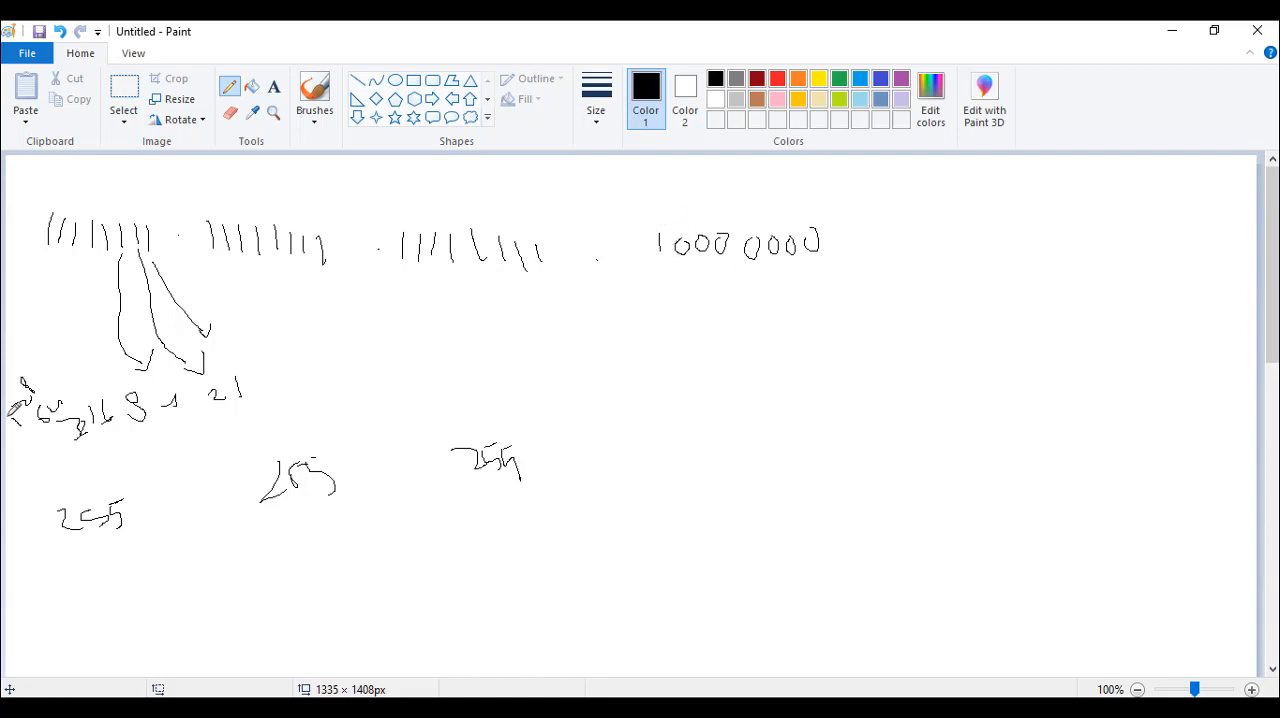
mouse_move(752, 411)
left_mouse_down()
mouse_move(750, 433)
mouse_move(784, 433)
left_mouse_up()
mouse_move(802, 404)
left_mouse_down()
mouse_move(795, 414)
mouse_move(795, 397)
left_mouse_up()
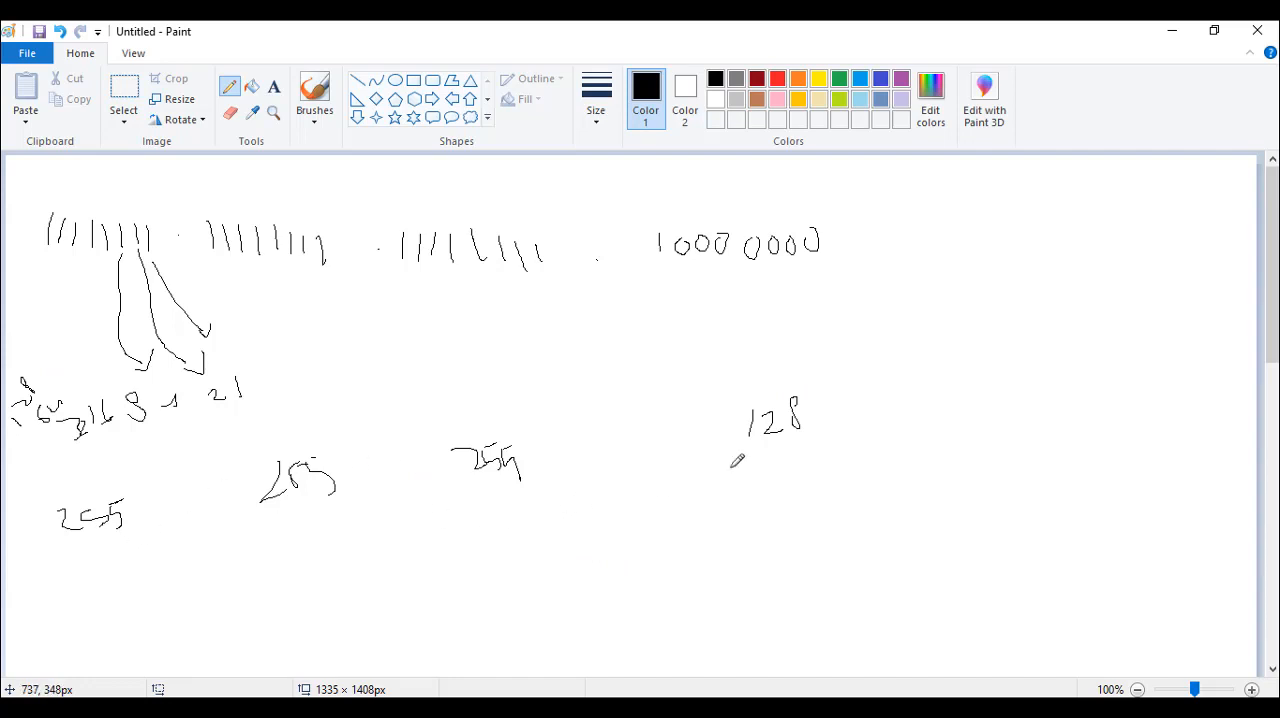
Check the topology in Packet Tracer, and back in Paint delete the fourth group 10000000 with the 128 beneath it
left_click(1172, 31)
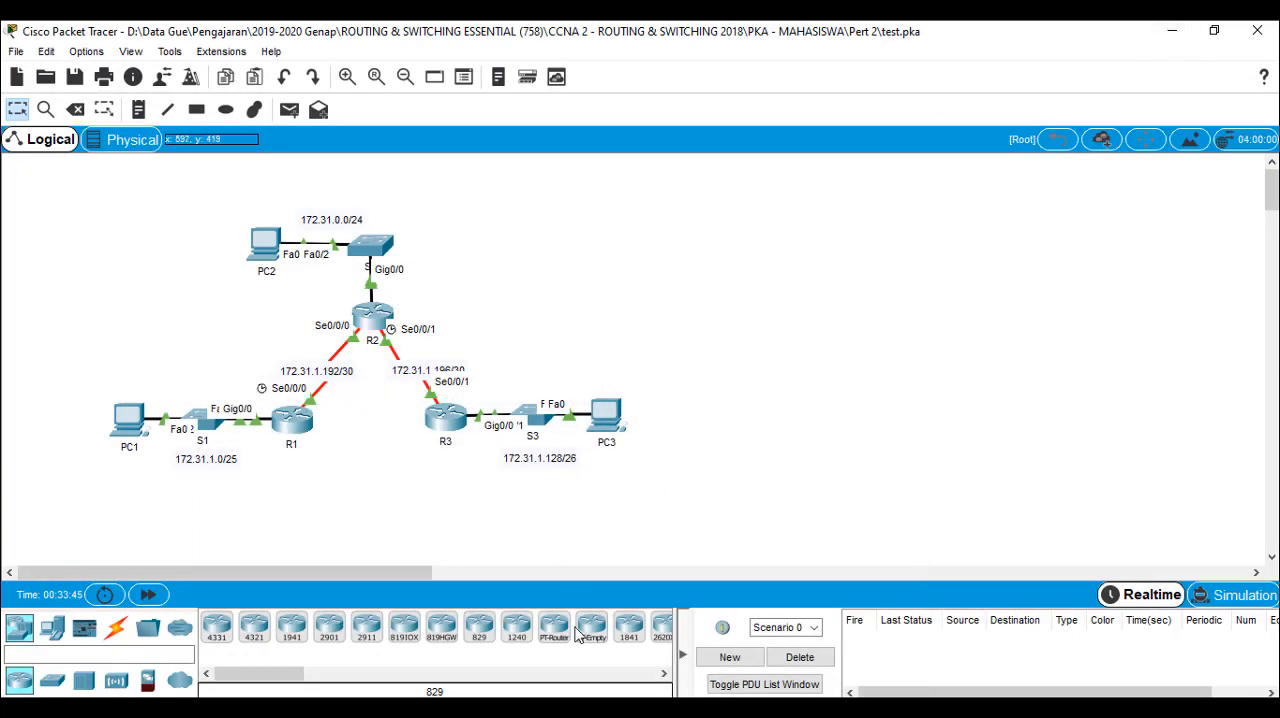
left_click(555, 708)
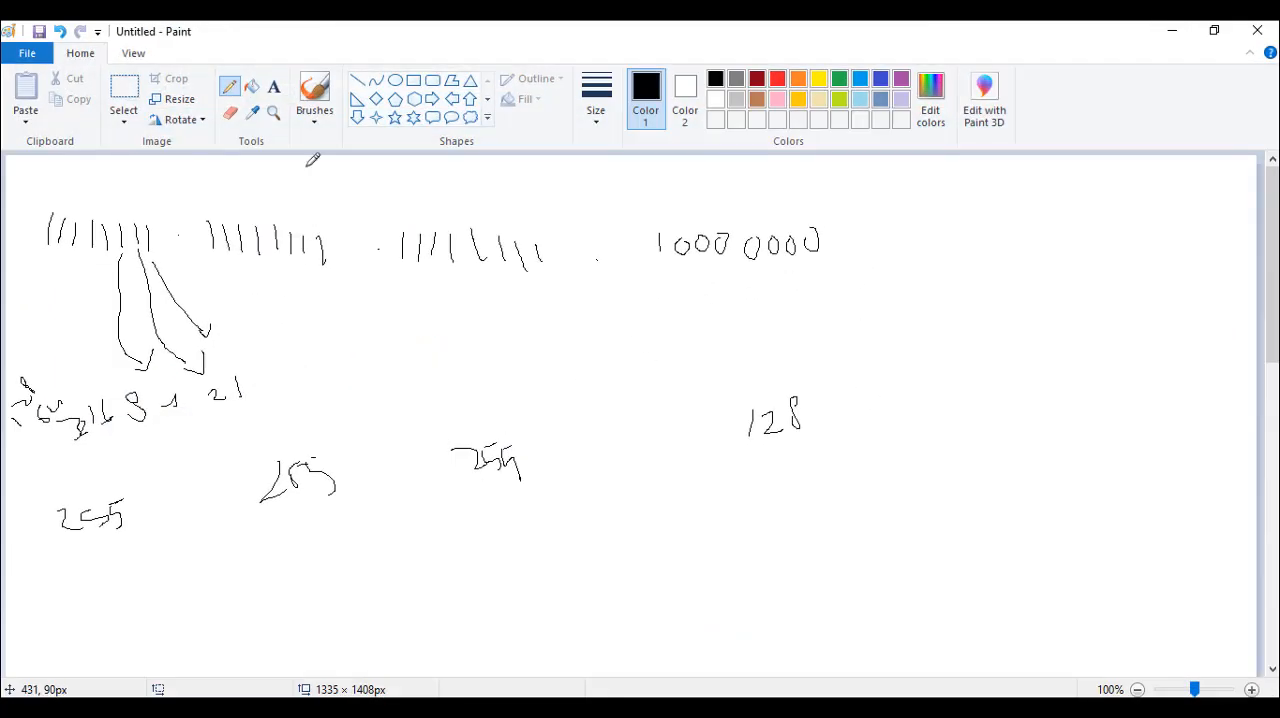
left_click(124, 100)
left_click_drag(893, 497, 645, 205)
key("Delete")
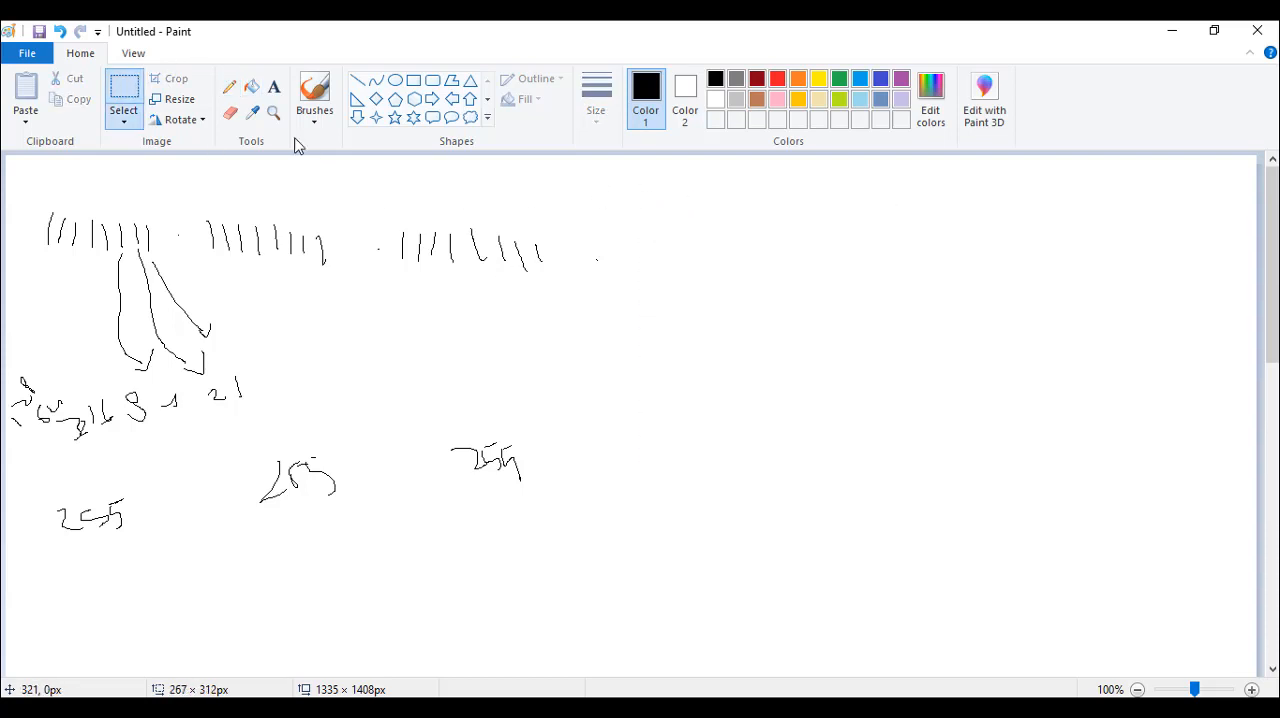
Handwrite 11000000 as the fourth binary group after the last dot with the Pencil
left_click(230, 87)
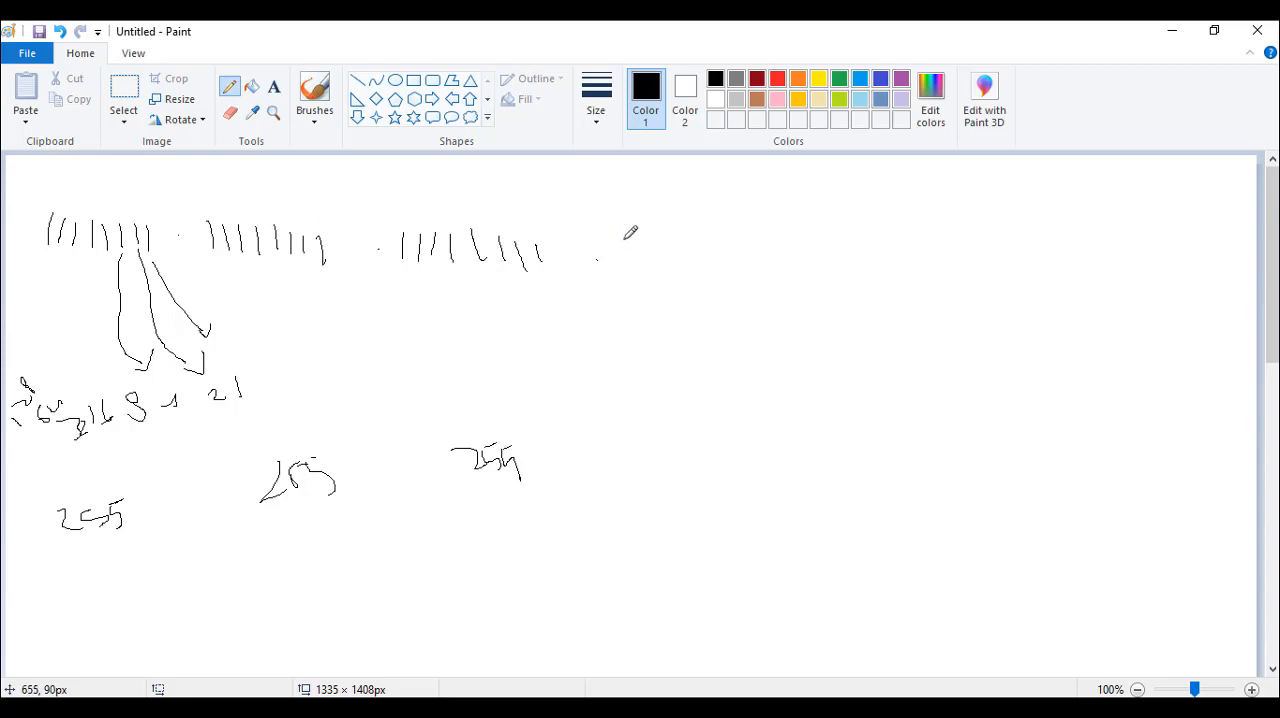
mouse_move(632, 240)
left_mouse_down()
mouse_move(637, 265)
mouse_move(666, 265)
left_mouse_up()
mouse_move(683, 240)
left_mouse_down()
mouse_move(676, 262)
mouse_move(683, 240)
left_mouse_up()
mouse_move(704, 240)
left_mouse_down()
mouse_move(696, 264)
mouse_move(704, 242)
mouse_move(745, 242)
mouse_move(757, 262)
mouse_move(768, 242)
mouse_move(815, 245)
mouse_move(796, 236)
left_mouse_up()
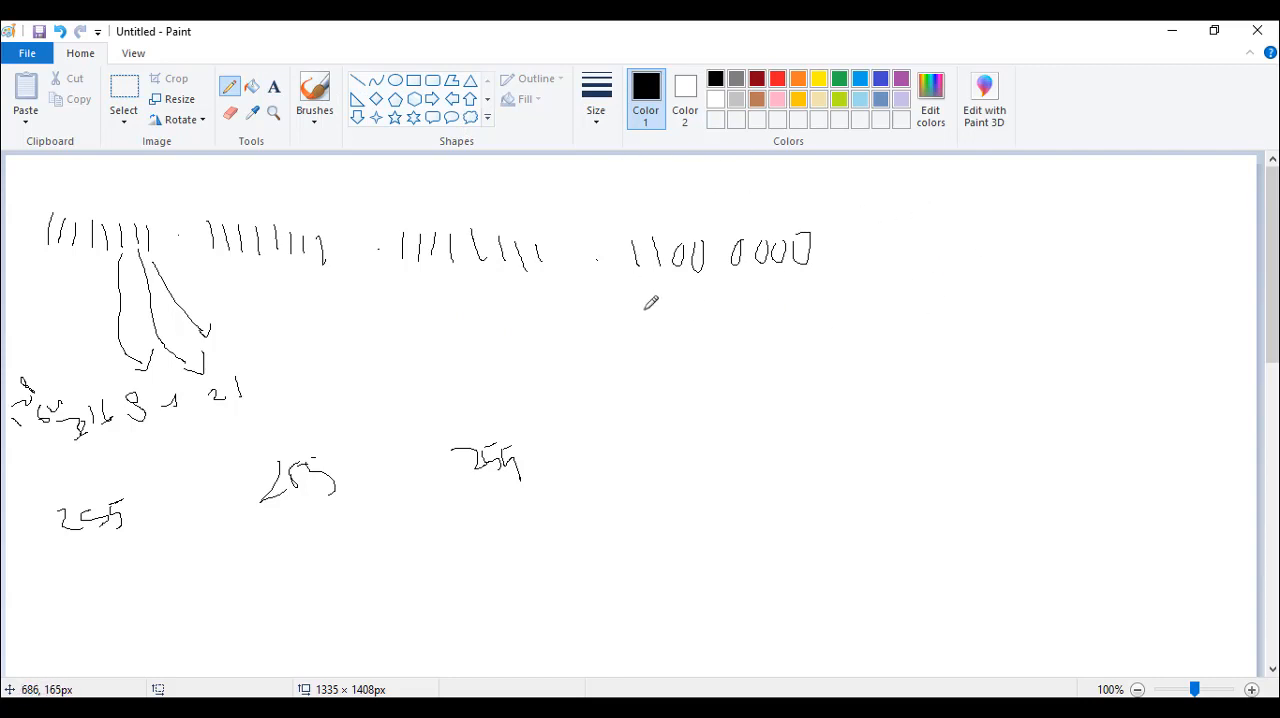
Write 128 + 64 beneath the fourth group, draw a line through its zeros, and write 192 below the sum
mouse_move(647, 314)
left_mouse_down()
mouse_move(647, 325)
mouse_move(674, 324)
mouse_move(705, 300)
mouse_move(736, 318)
mouse_move(793, 314)
mouse_move(798, 328)
left_mouse_up()
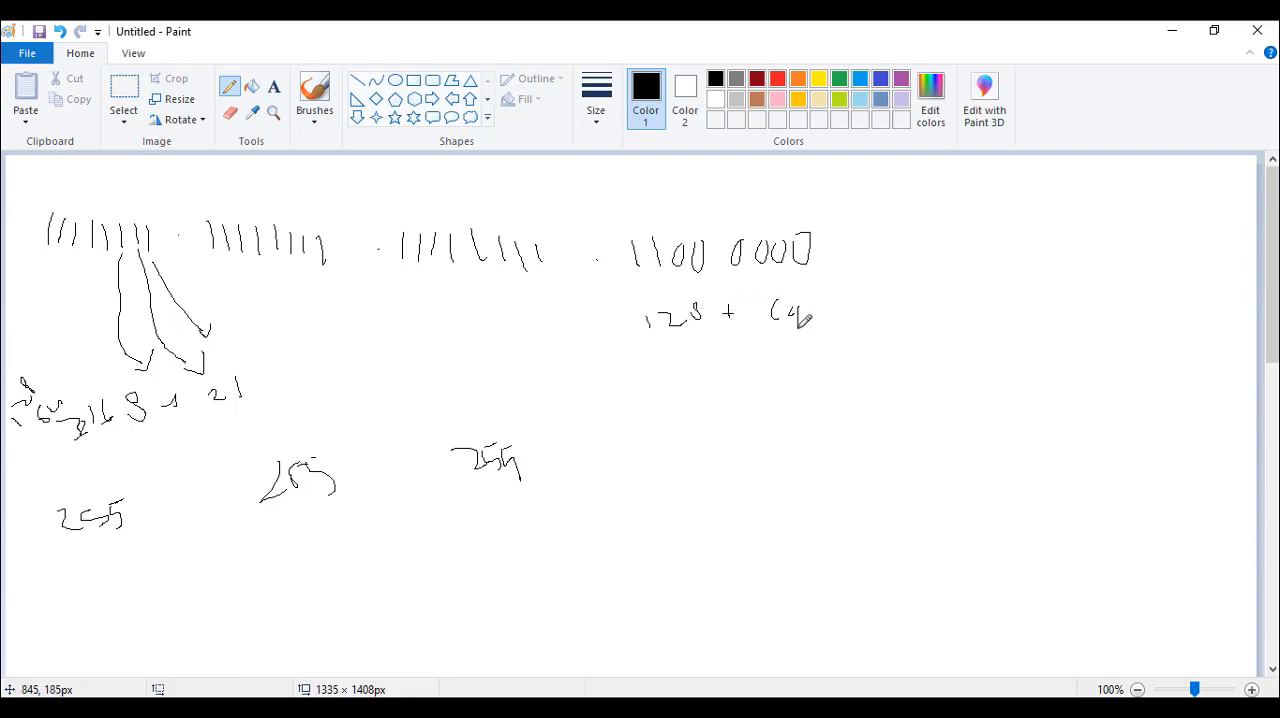
left_click_drag(688, 264, 808, 259)
mouse_move(700, 395)
left_mouse_down()
mouse_move(695, 430)
mouse_move(722, 400)
mouse_move(727, 424)
left_mouse_up()
mouse_move(745, 385)
left_mouse_down()
mouse_move(752, 420)
mouse_move(773, 427)
left_mouse_up()
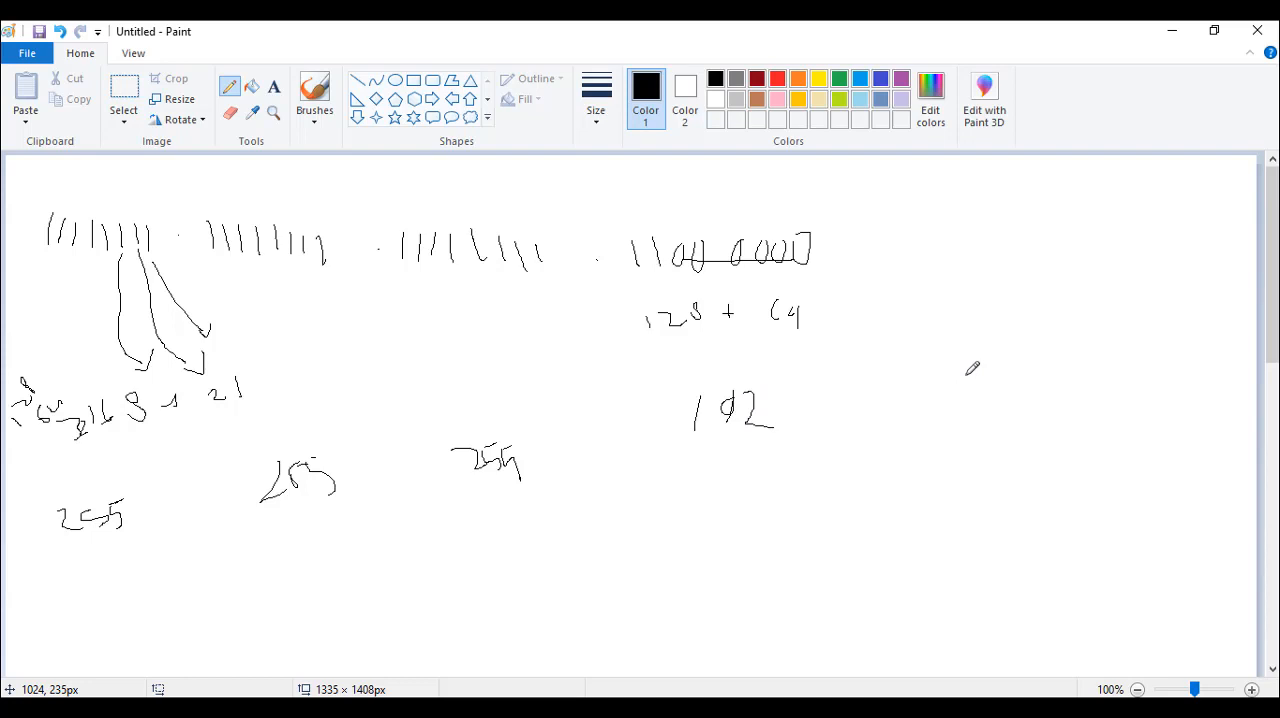
Switch to Packet Tracer and read the activity instructions for Part 1 and Part 2, then close them
left_click(1174, 33)
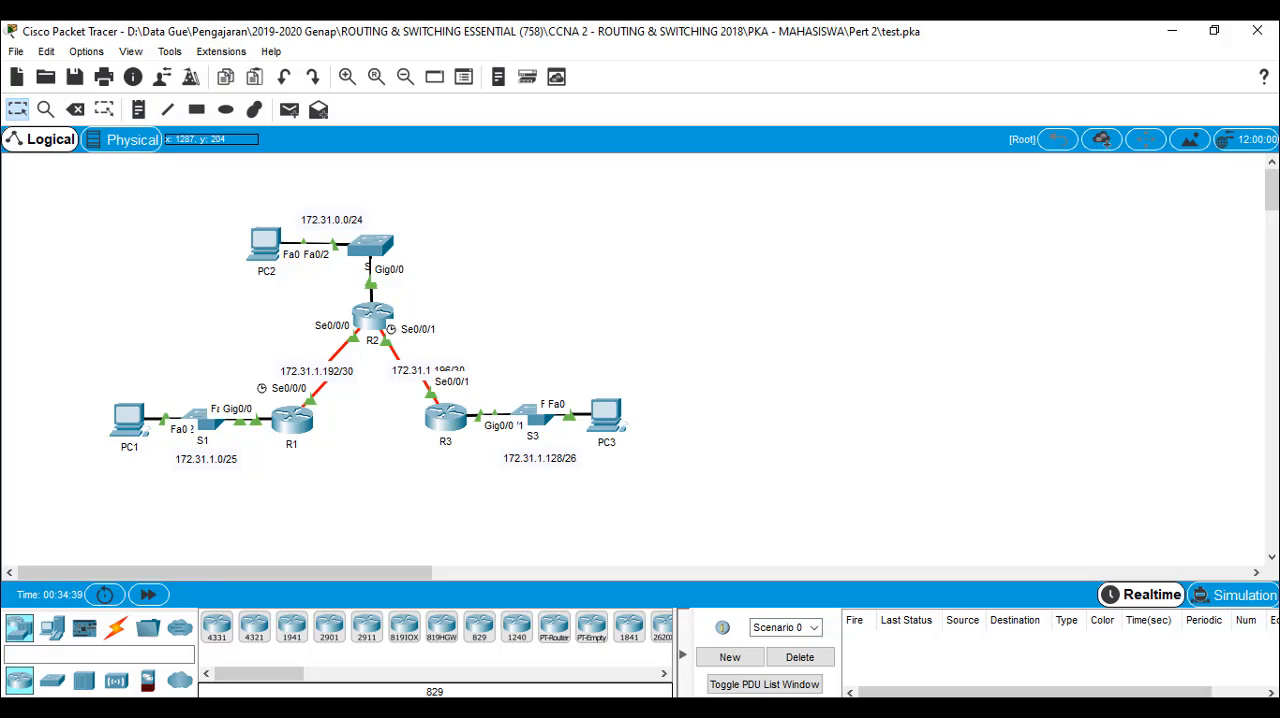
key("alt+Tab")
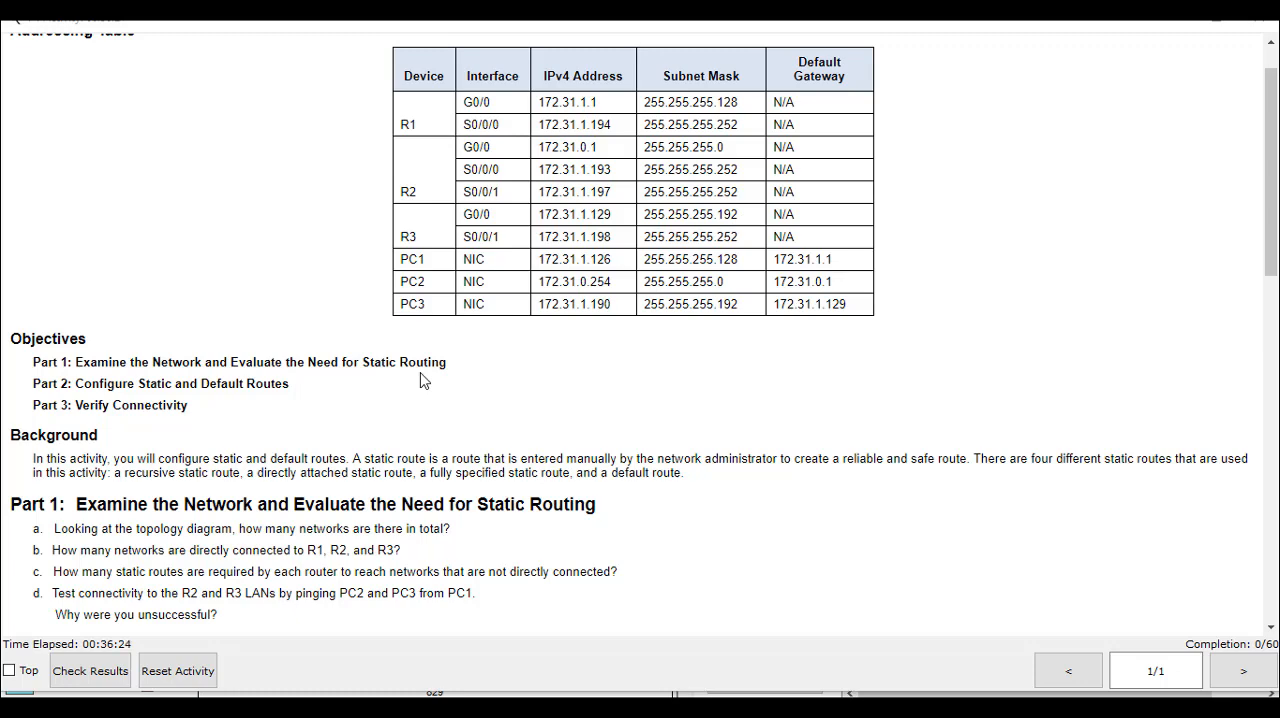
scroll(399, 415, "down", 3)
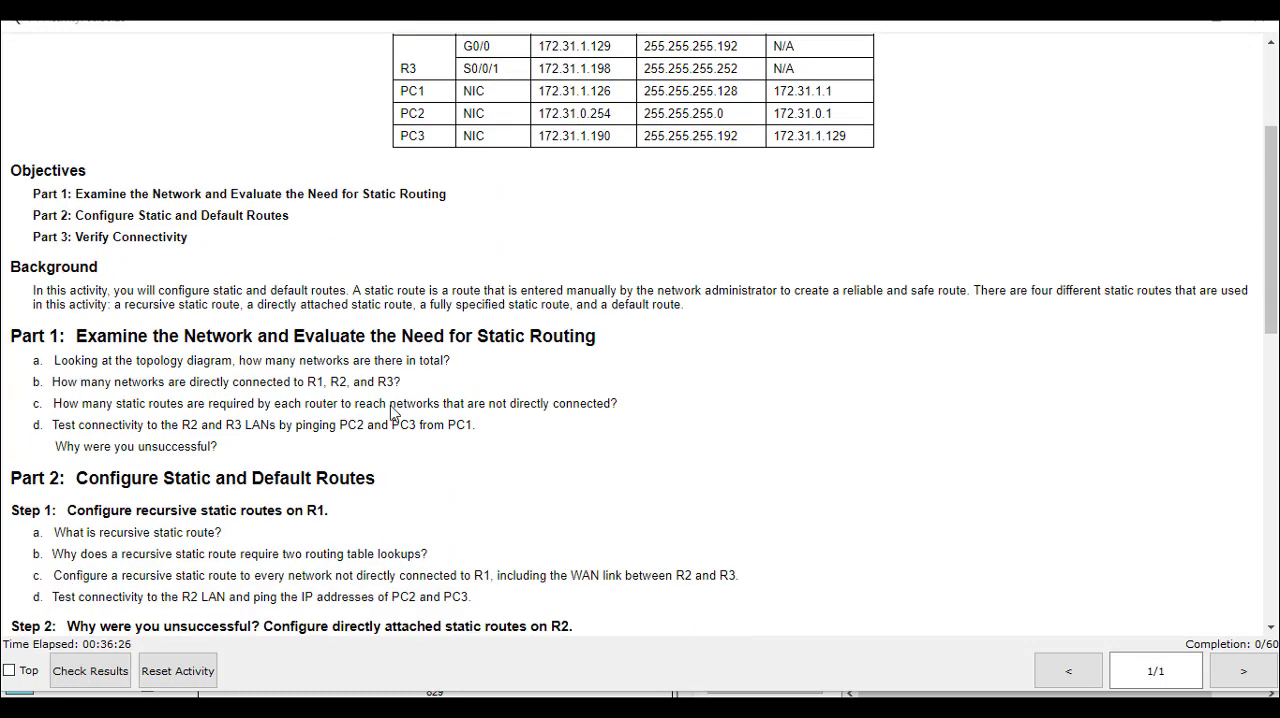
scroll(393, 413, "down", 1)
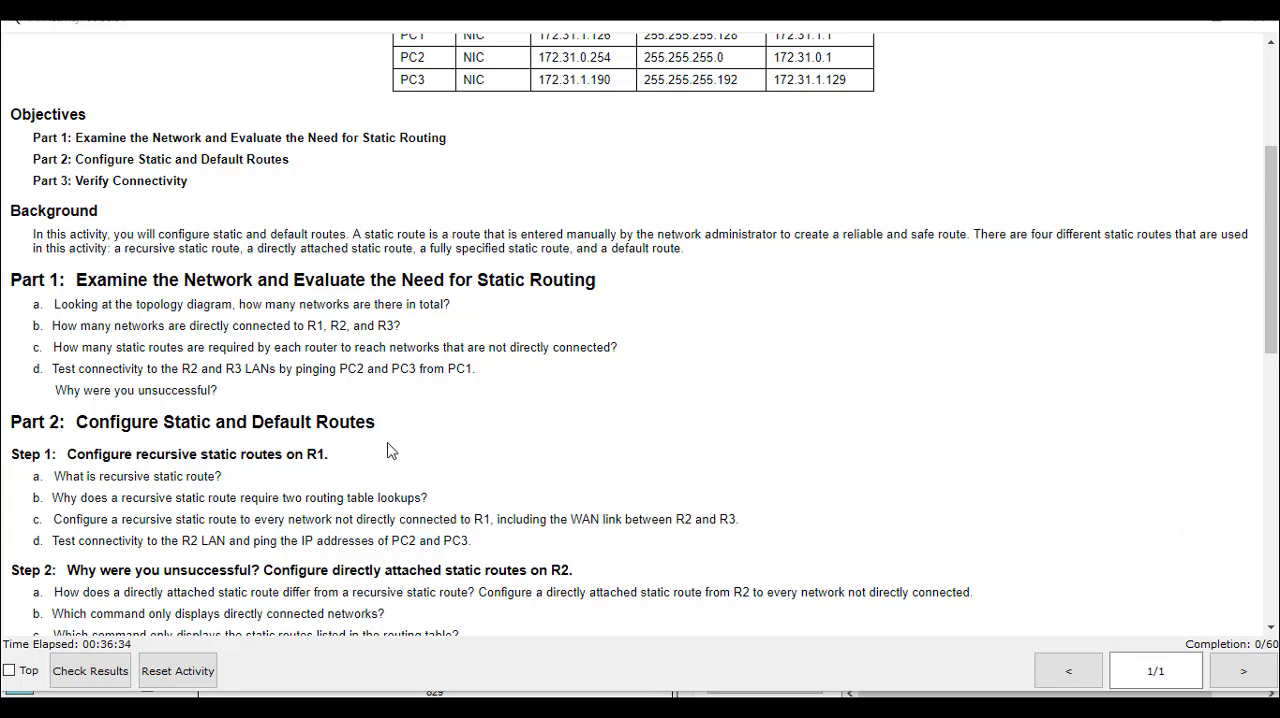
scroll(389, 451, "down", 1)
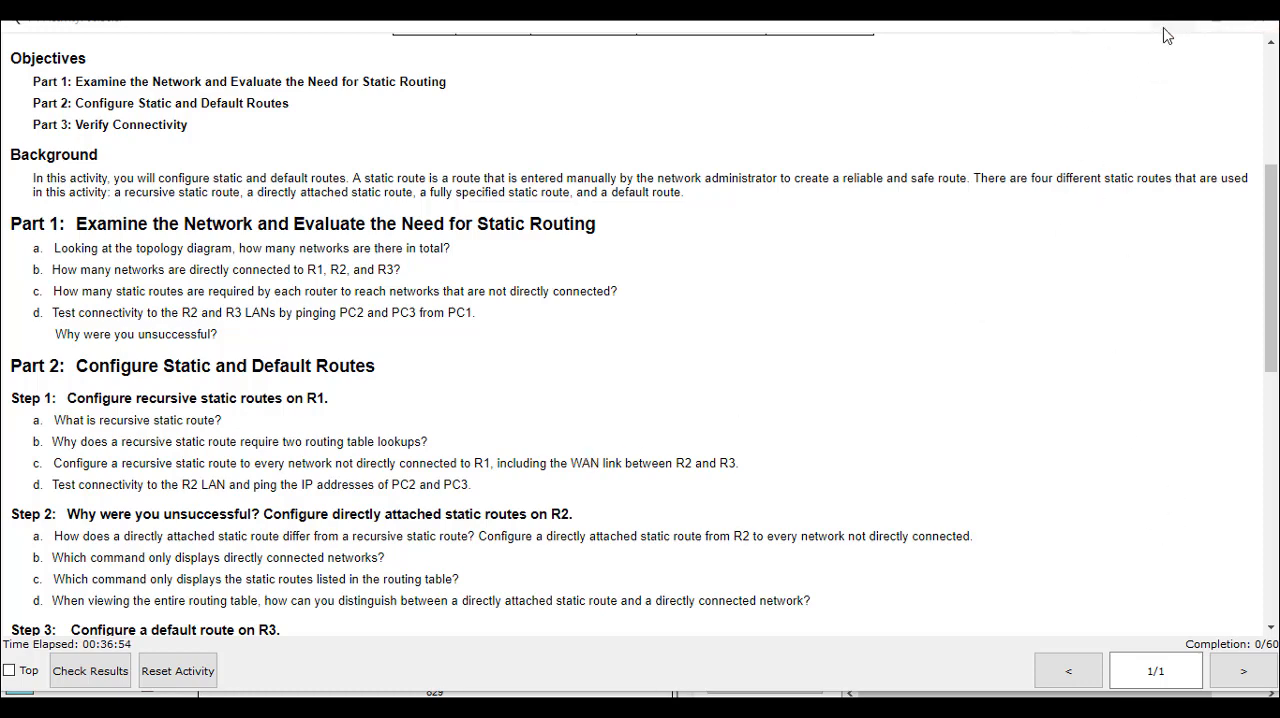
left_click_drag(1133, 28, 1136, 54)
left_click(1259, 44)
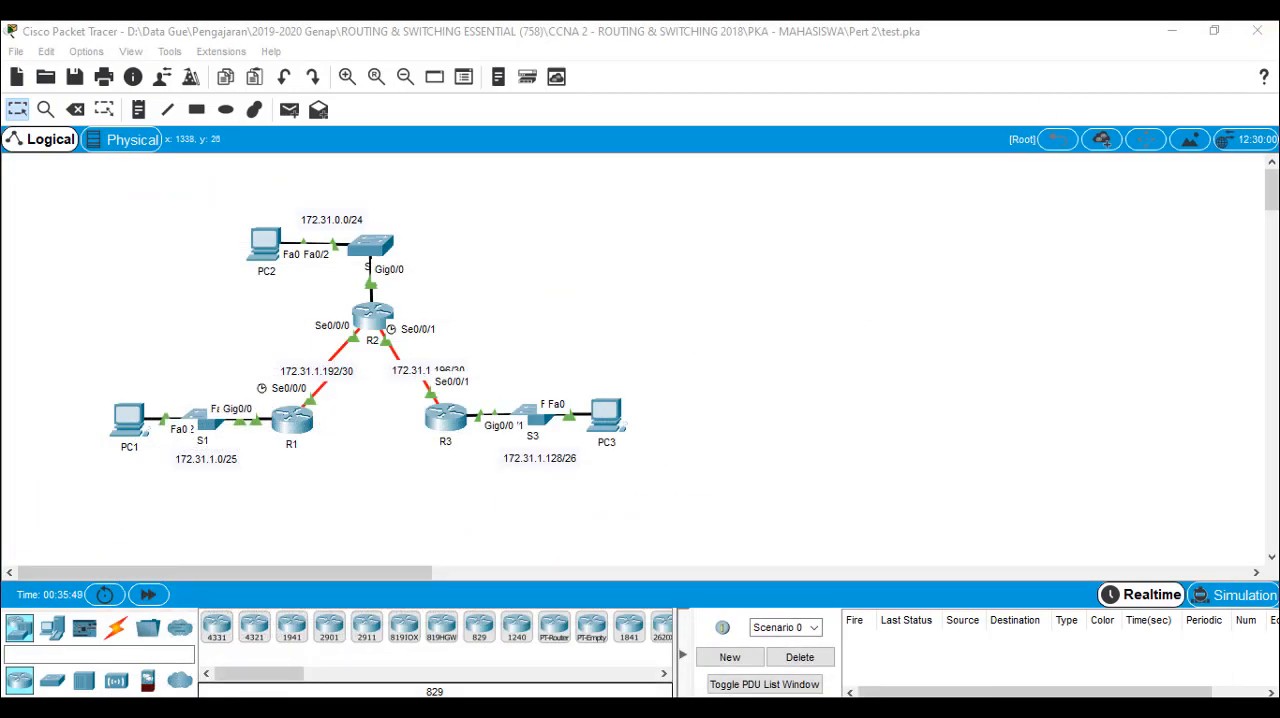
Open the command line of router R1 and enter privileged EXEC mode with en
double_click(290, 436)
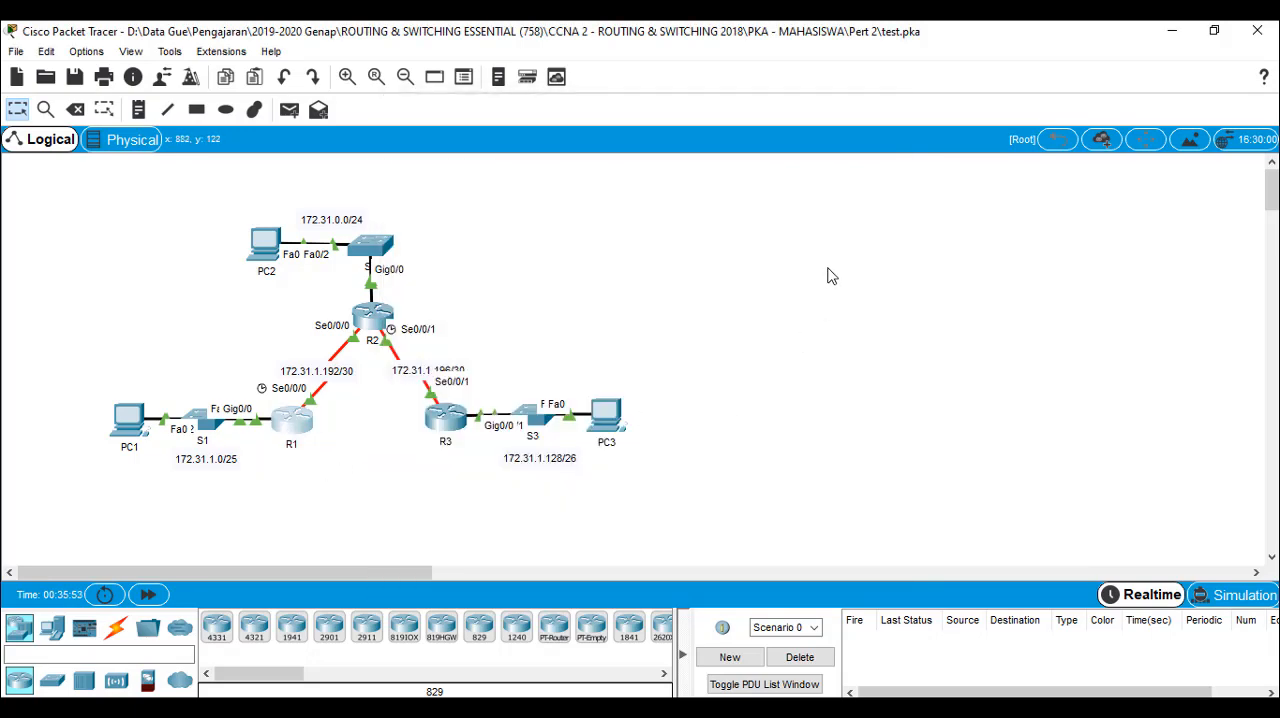
left_click(295, 438)
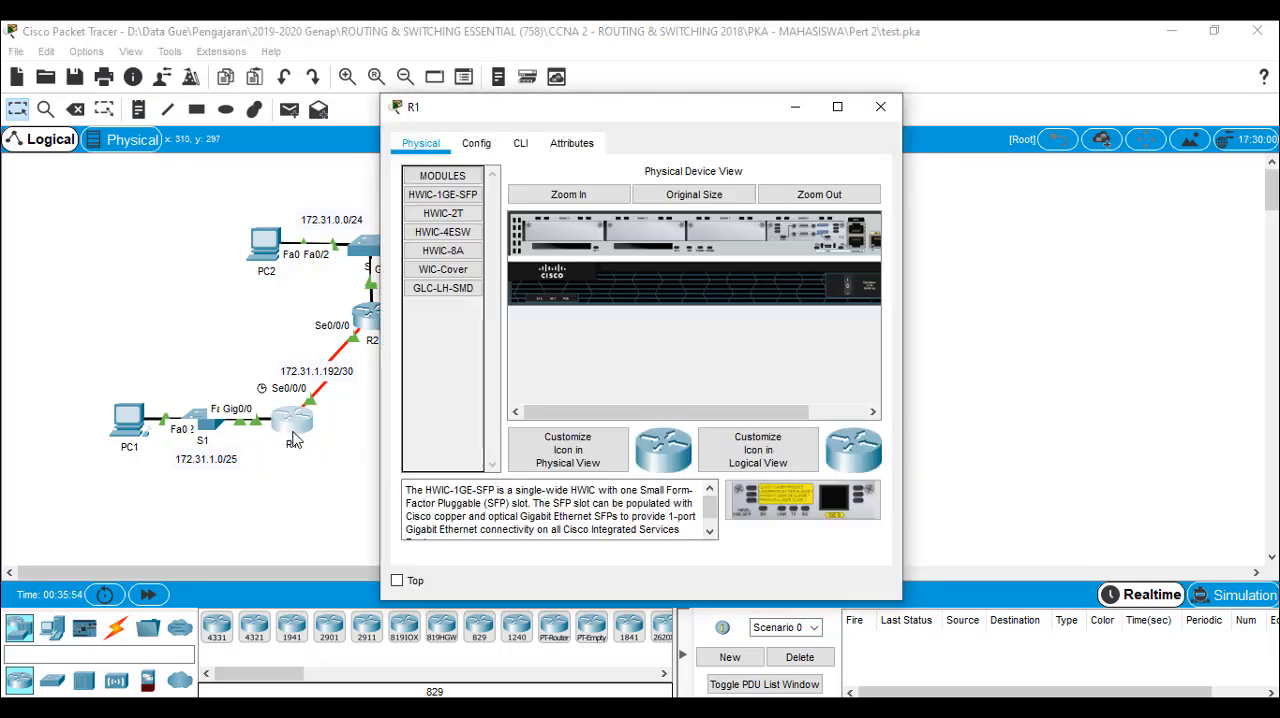
left_click(520, 143)
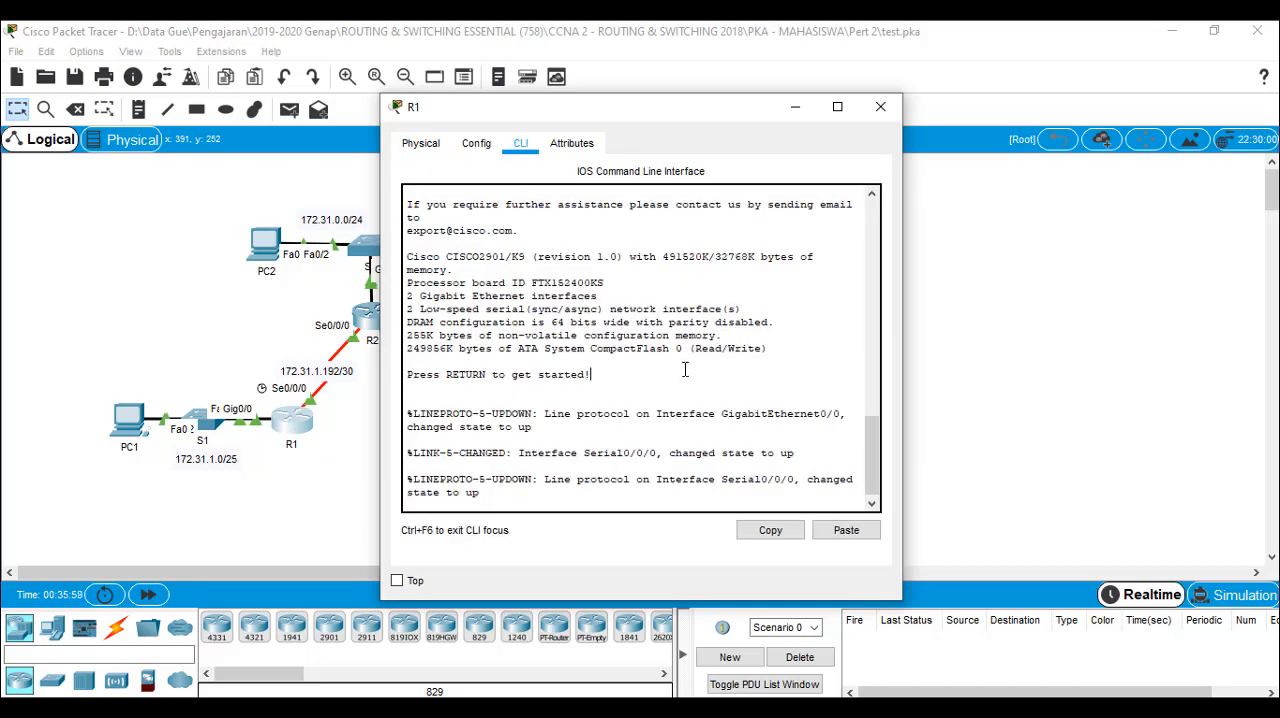
key("Return")
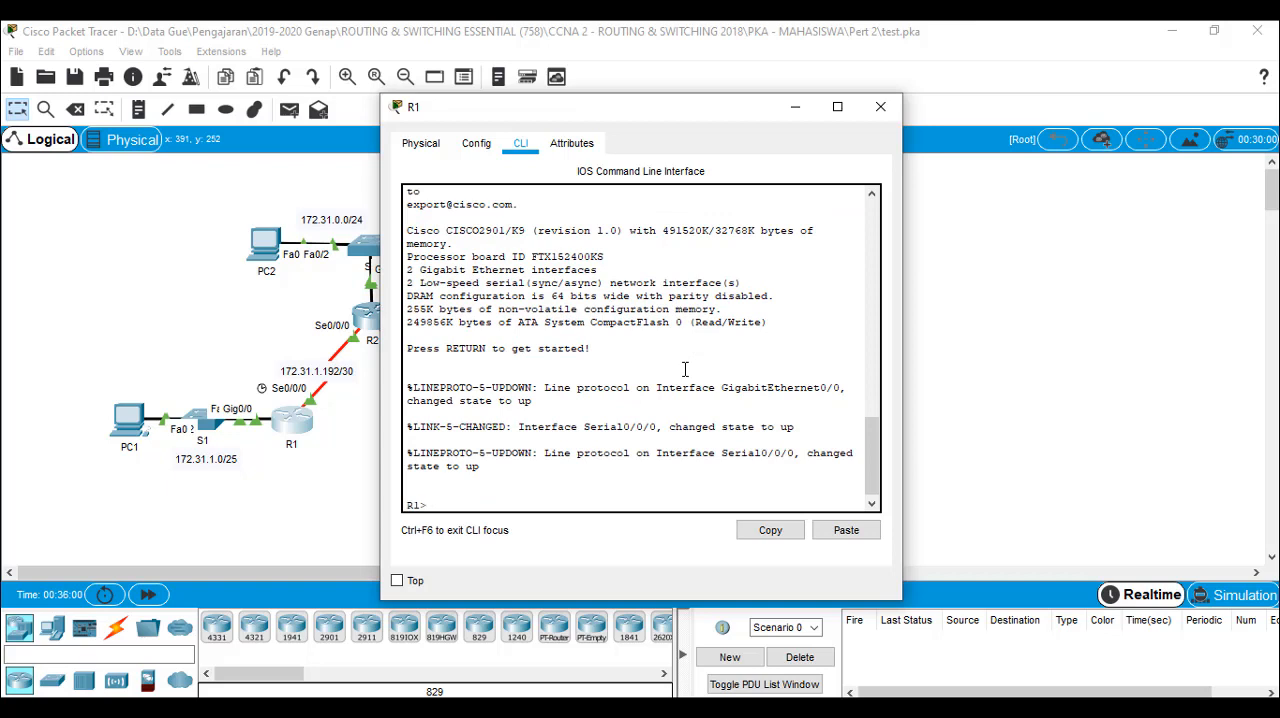
type("en")
key("Return")
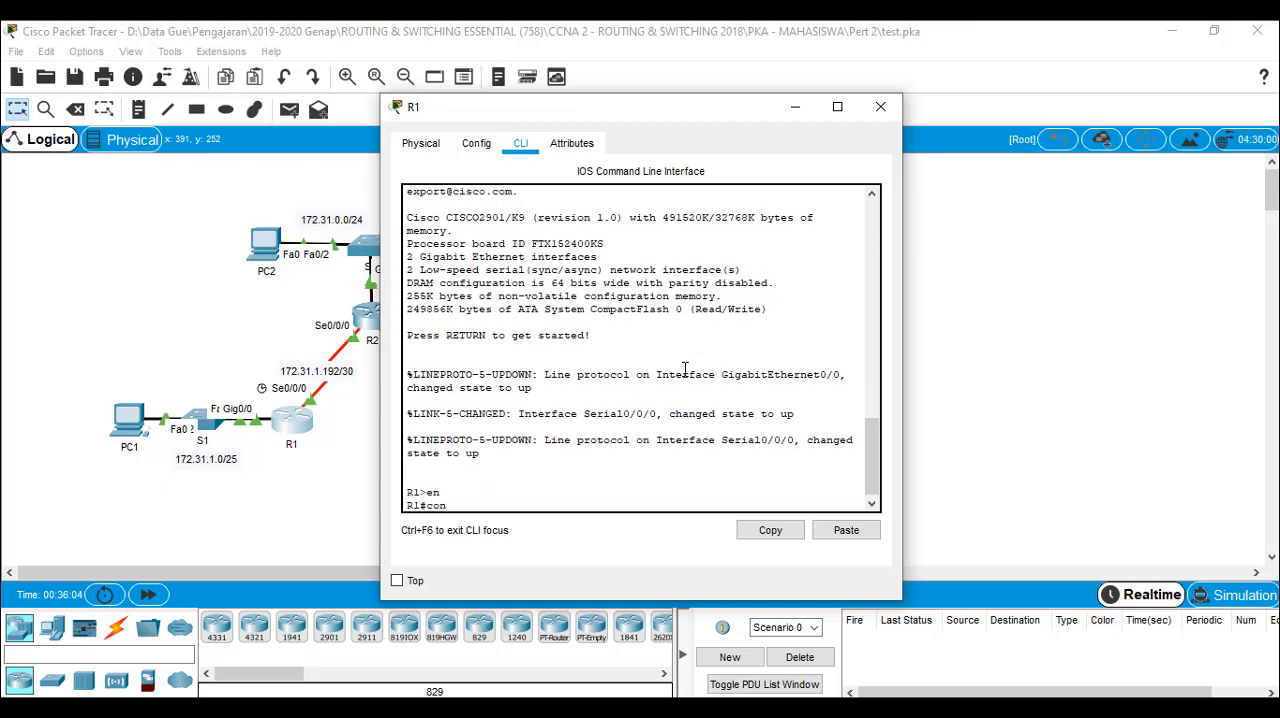
Enter global configuration mode on R1 with configure terminal
type("config")
key("Tab")
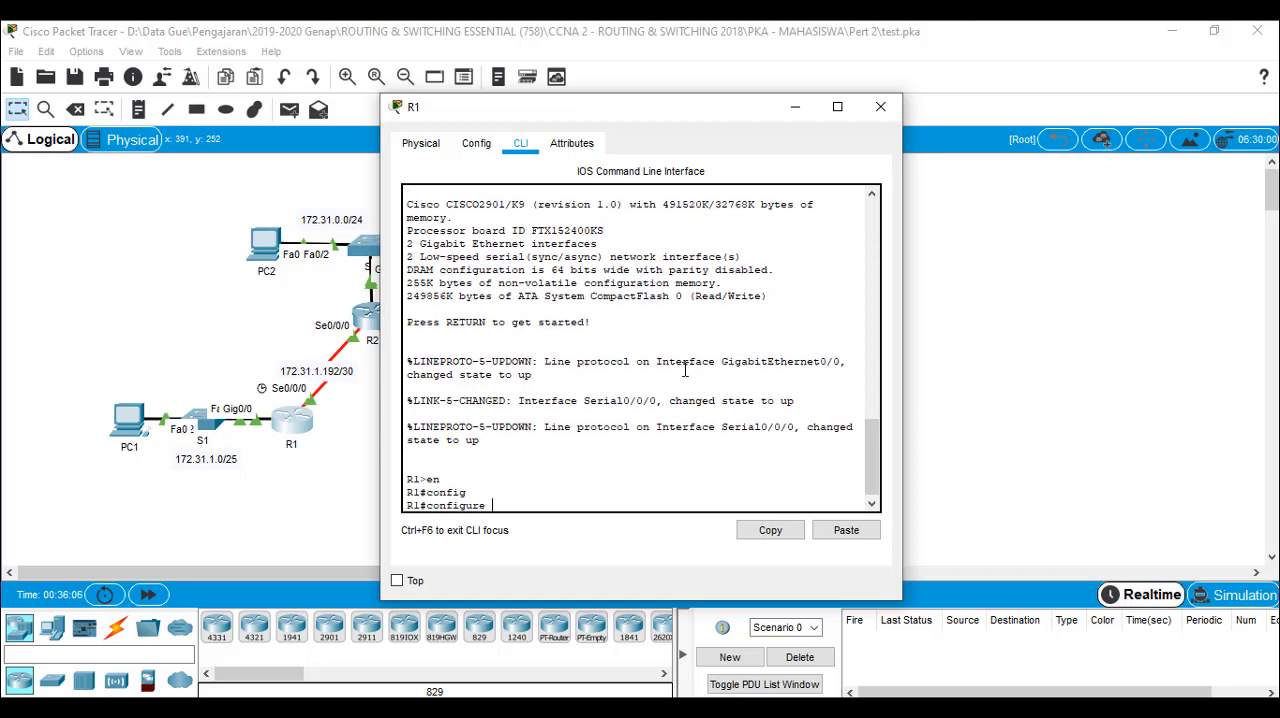
type("ter")
key("Tab")
key("Return")
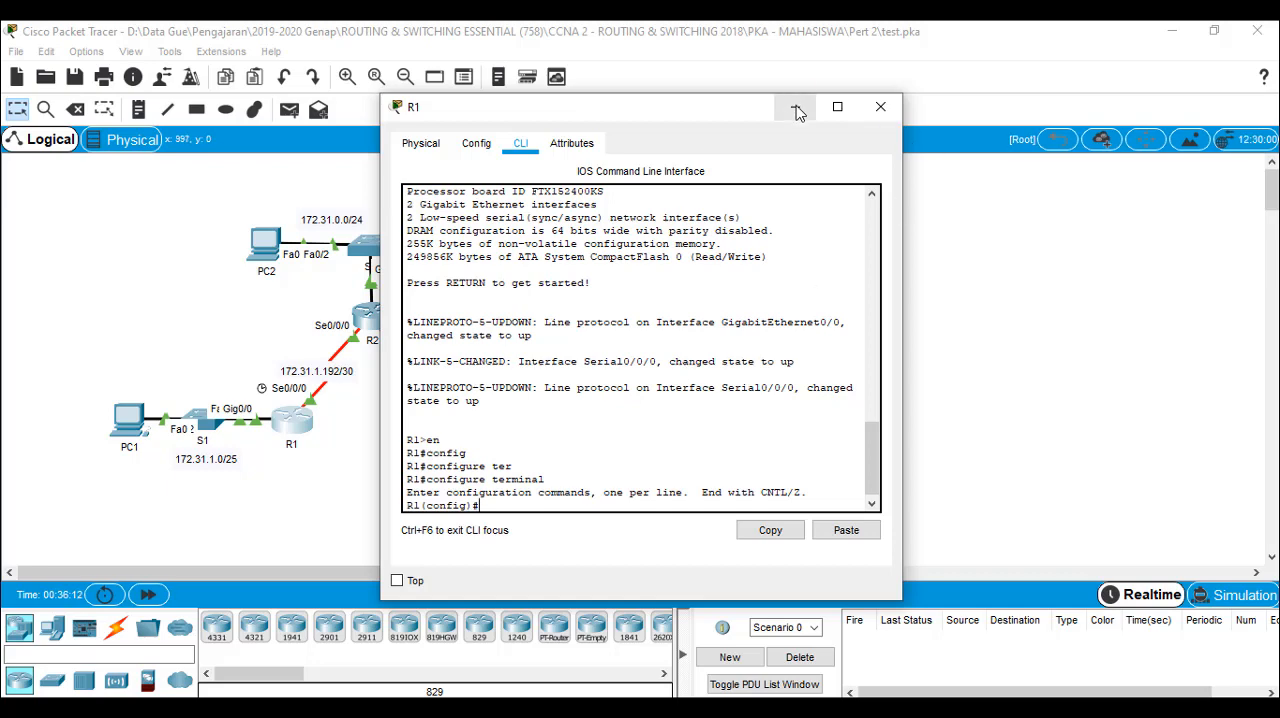
Move R1's window clear of the topology and add the static route ip route 172.31.0.0 255.255.255.0 172.31.1.193
left_click_drag(677, 124, 913, 94)
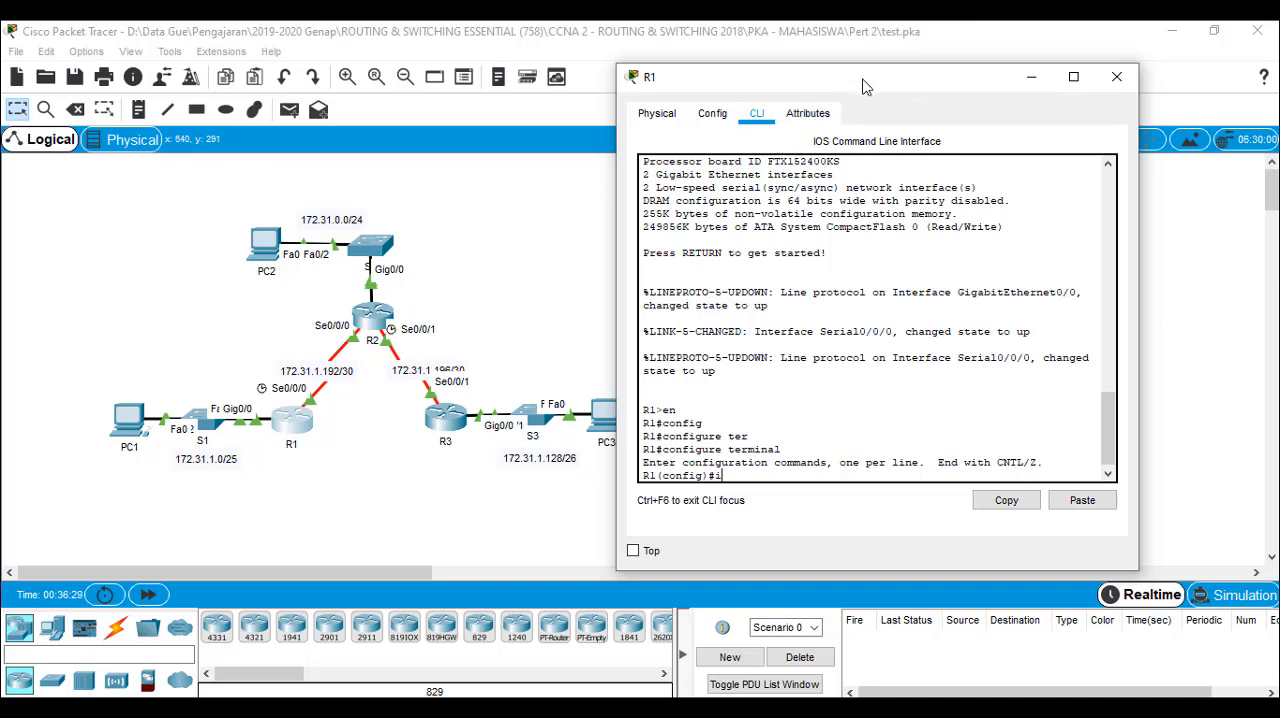
type("oute 172.31.0.0 255.25")
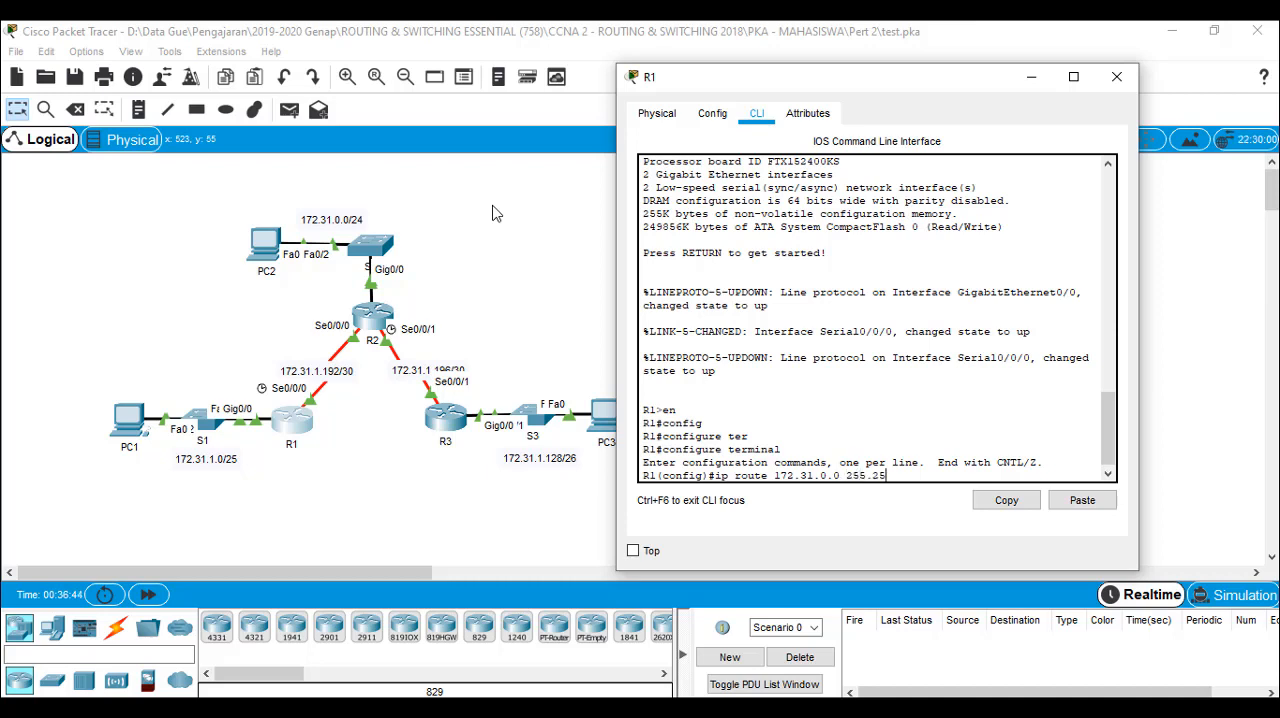
type("5.255.0 1")
type("72")
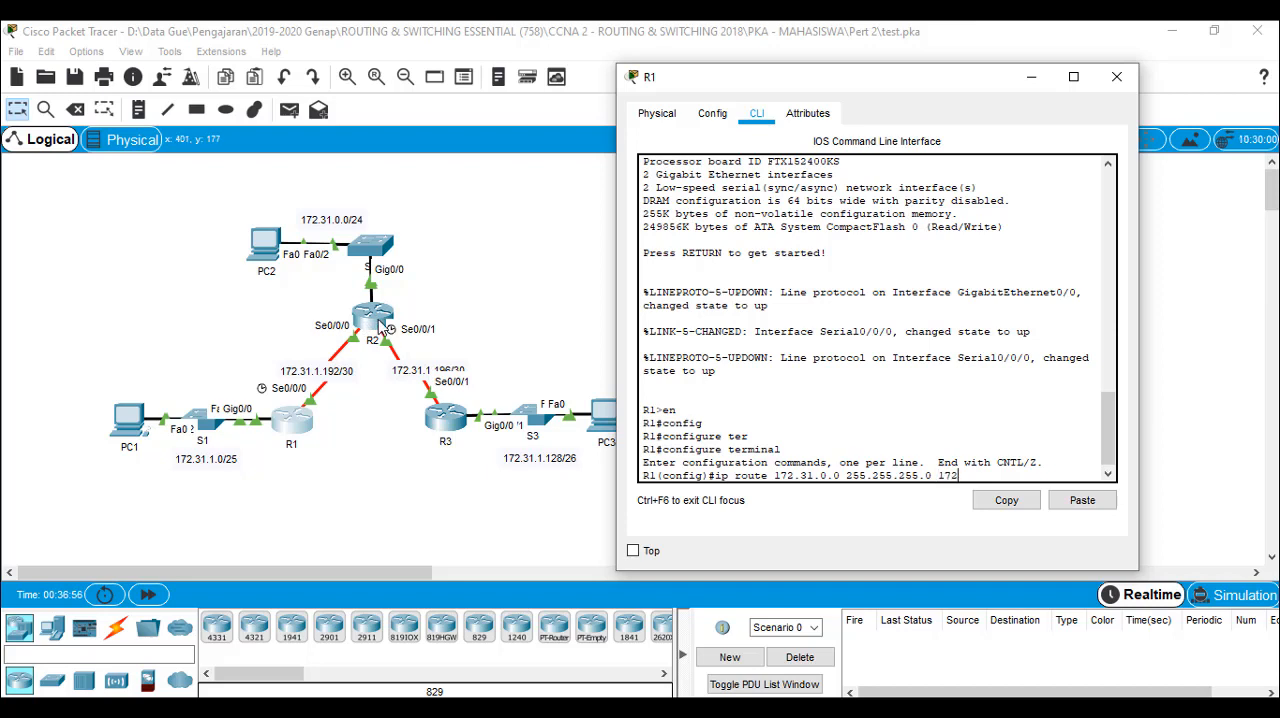
type(".31.1.193")
key("Return")
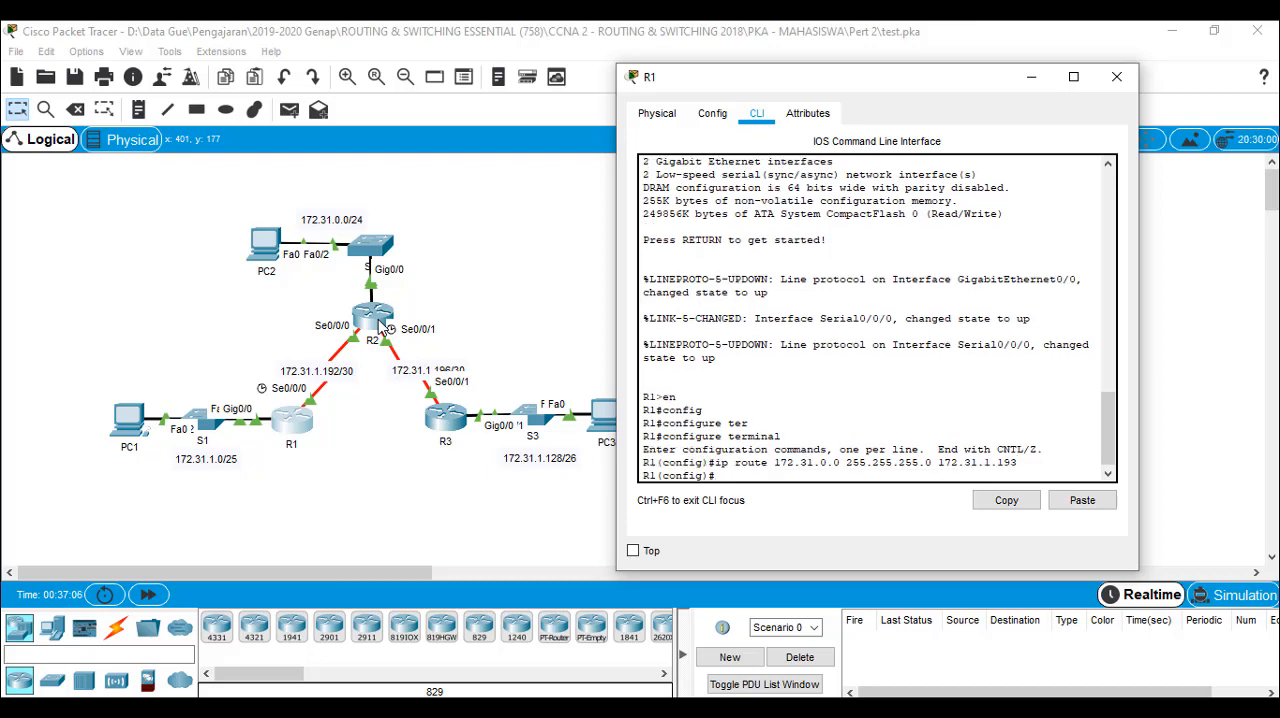
Check the topology around R2, and on R1 add the static route ip route 172.31.1.196 255.255.255.252 172.31.1.193
left_click(479, 267)
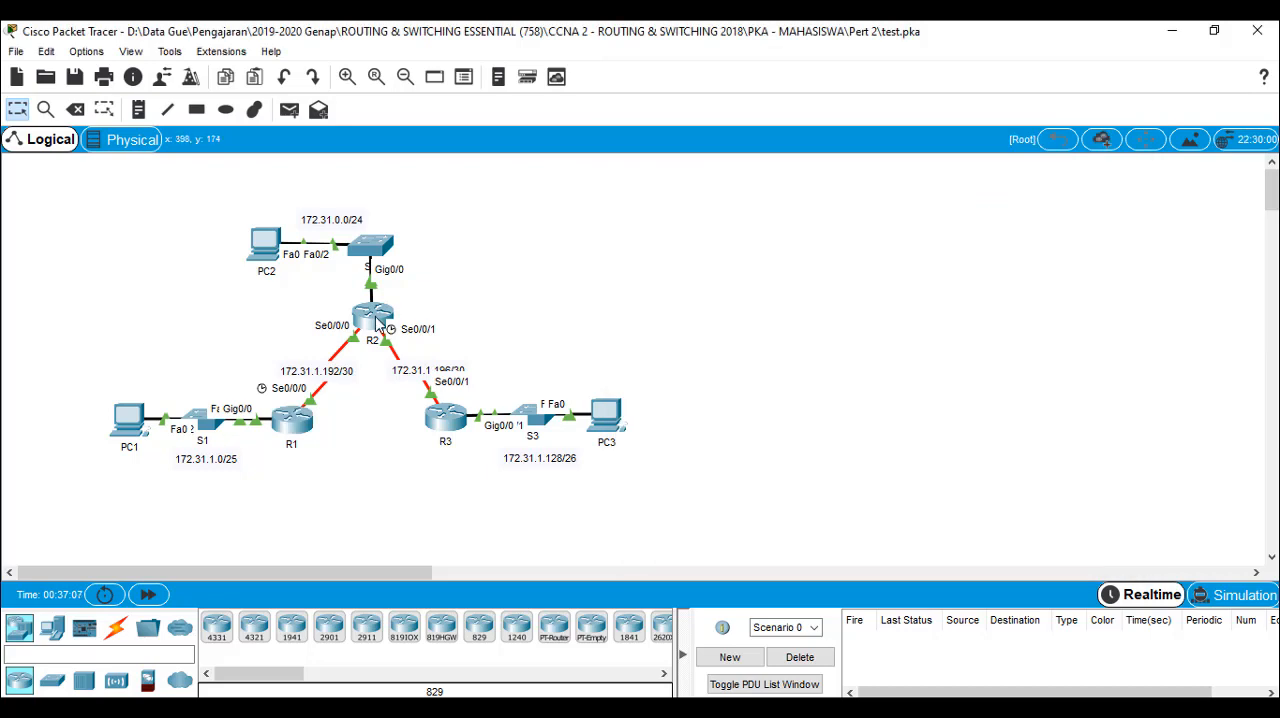
mouse_move(378, 320)
left_click(296, 424)
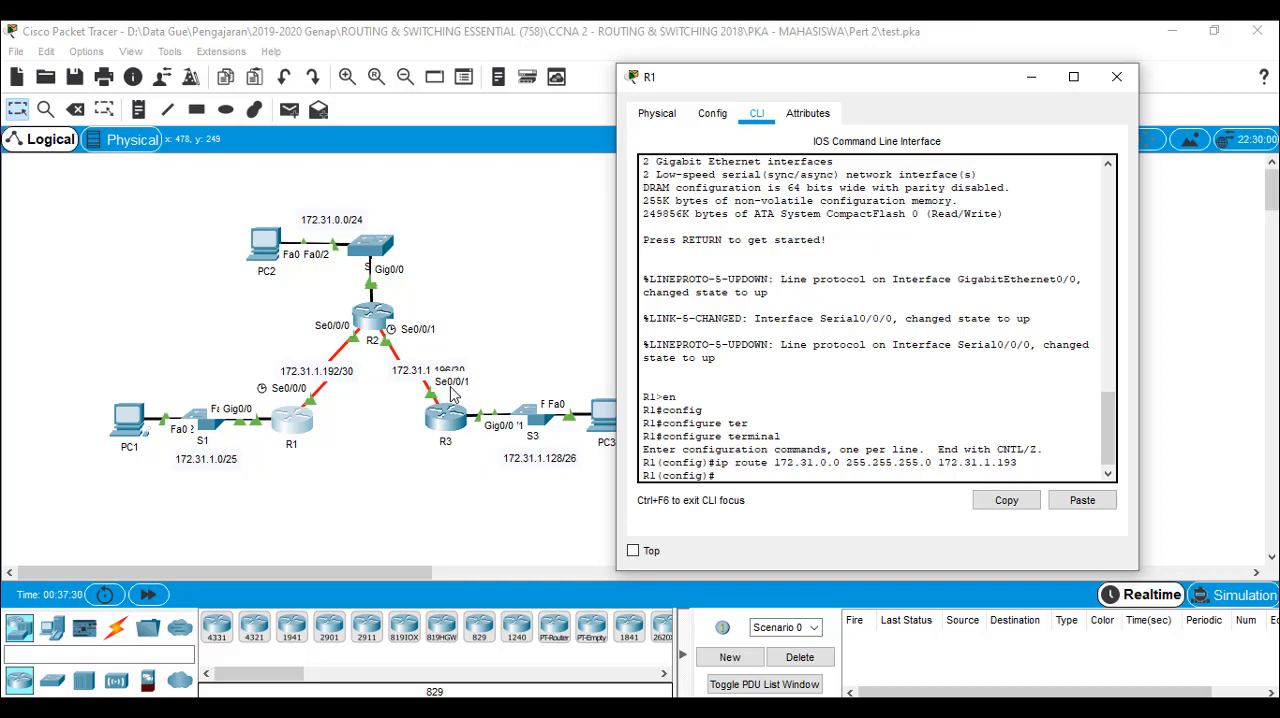
type("ip route 172.31.1.196 255")
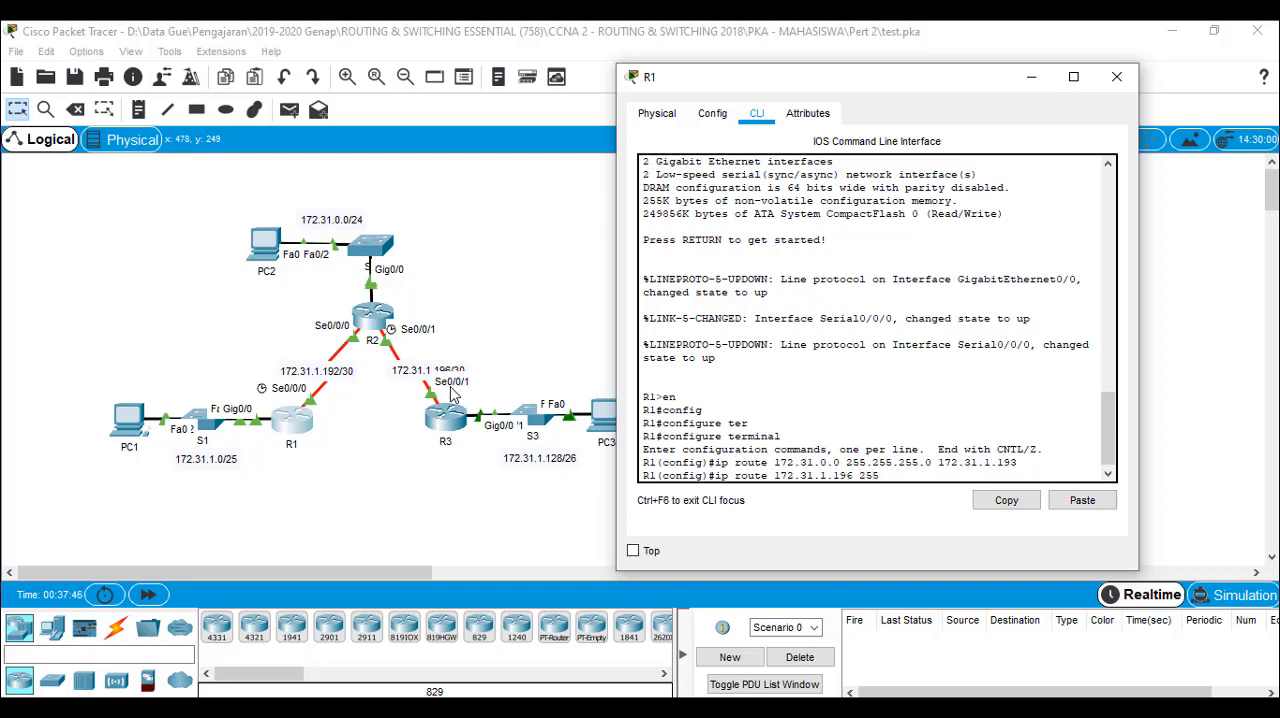
type(".255.255")
type(".252 17")
type("2")
type(".31.1.")
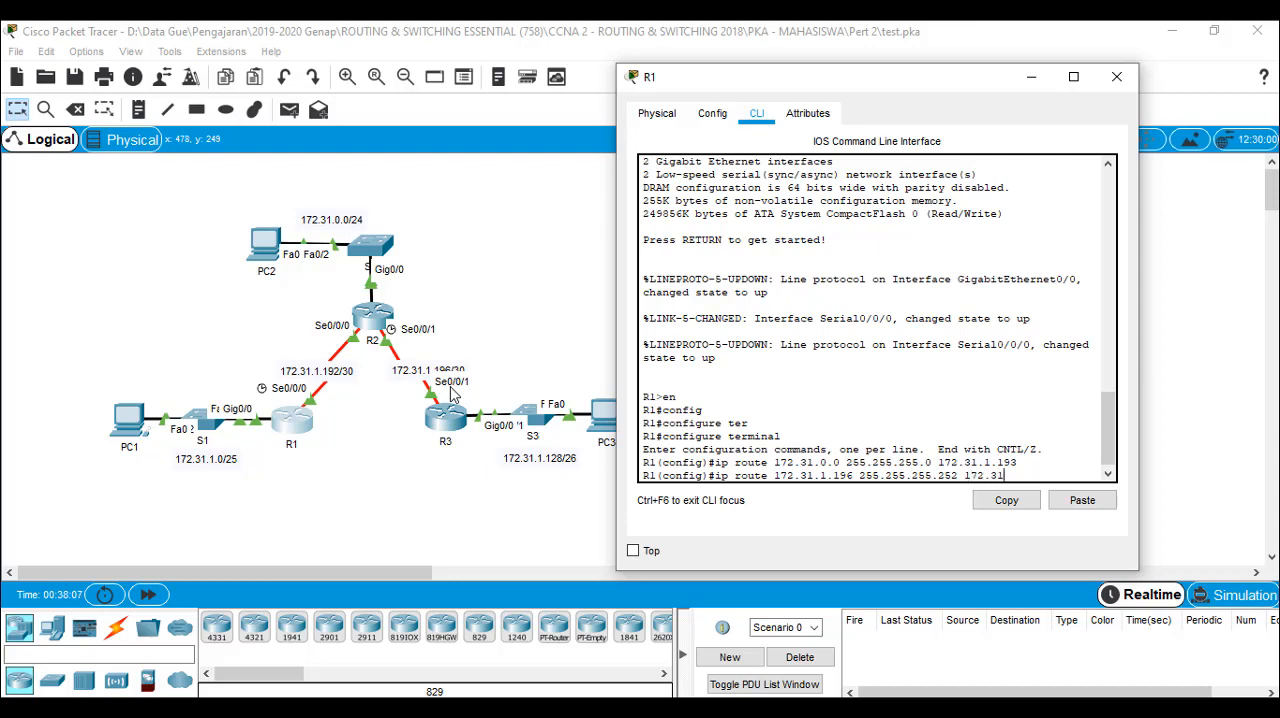
type("193")
key("Return")
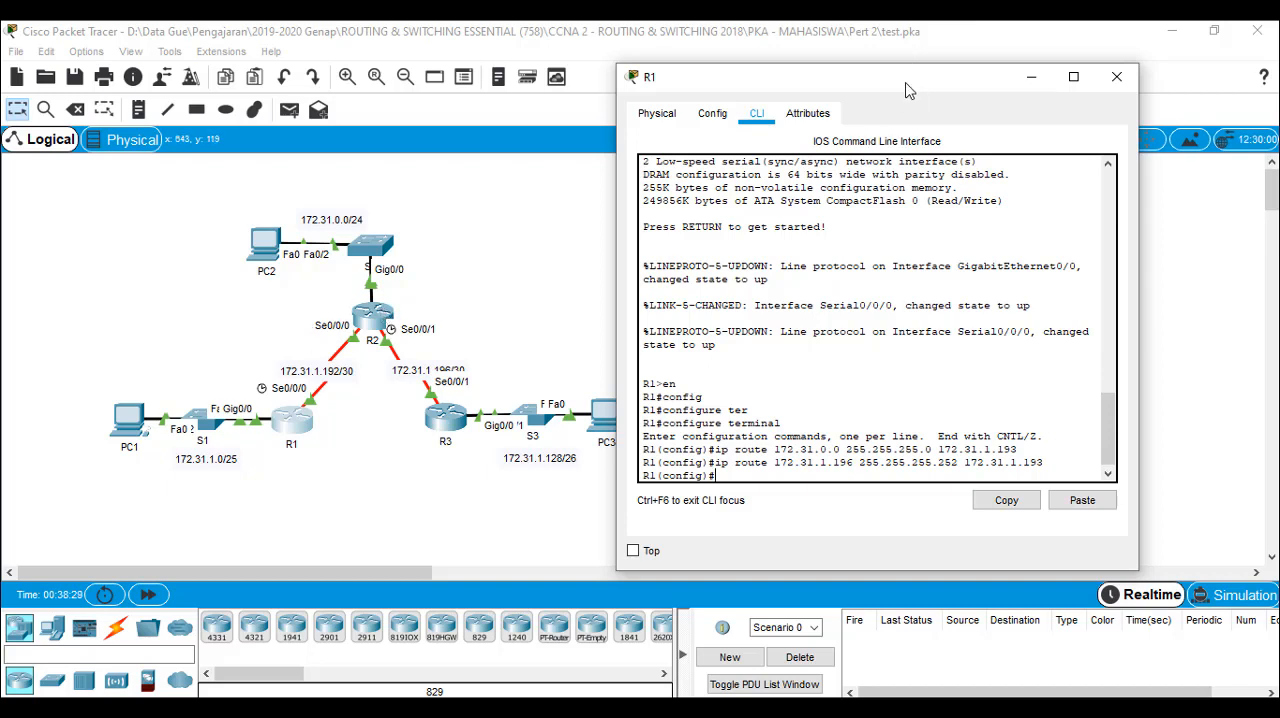
Add R1's static route to the R3 LAN with ip route 172.31.1.128 255.255.255.192 172.31.1.193
type("ip route 172.31.1.1")
type("28 255.2")
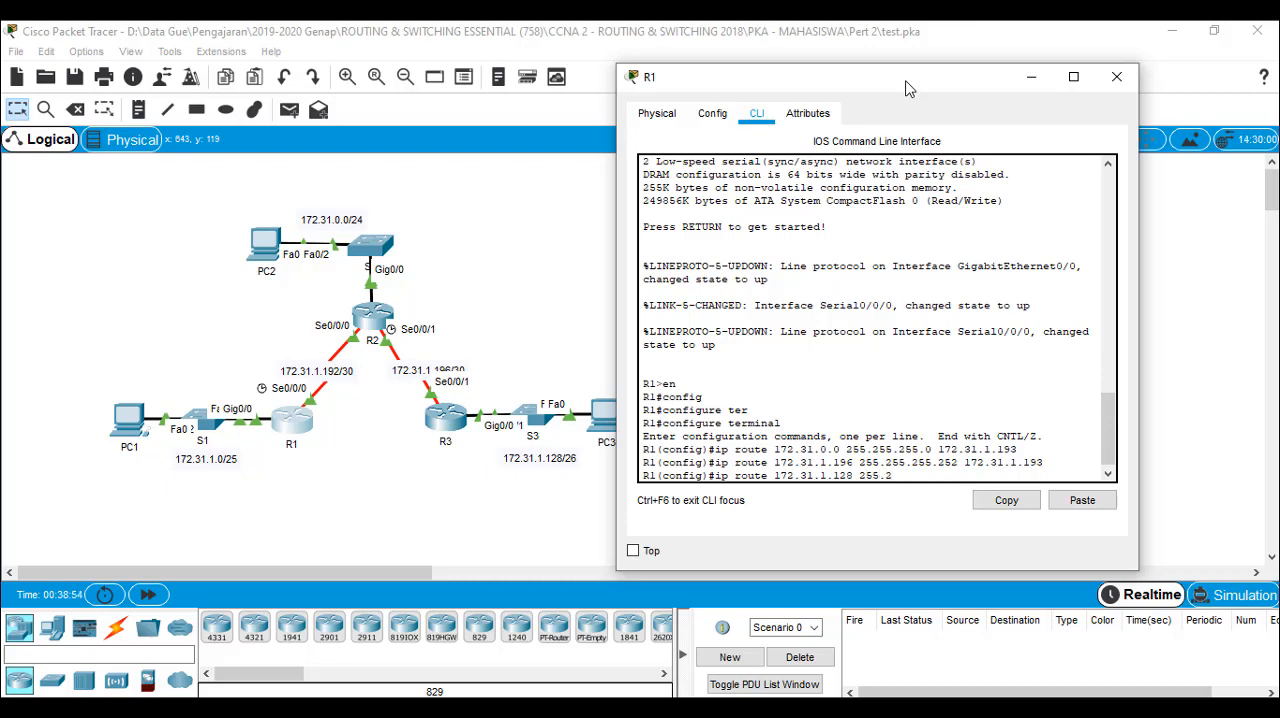
type("55.255.192 172.31.1.193")
key("Return")
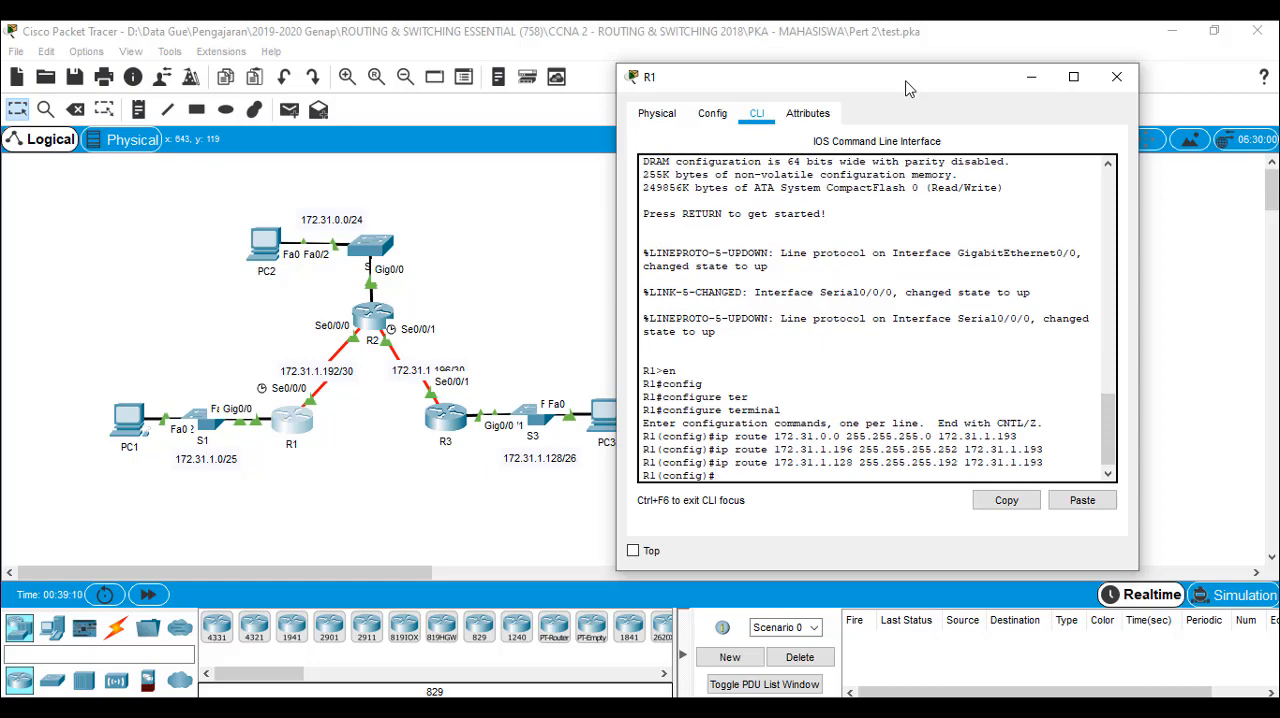
Bring up the activity instructions, check the activity results and view the assessment items for the routers' static routes
left_click(345, 708)
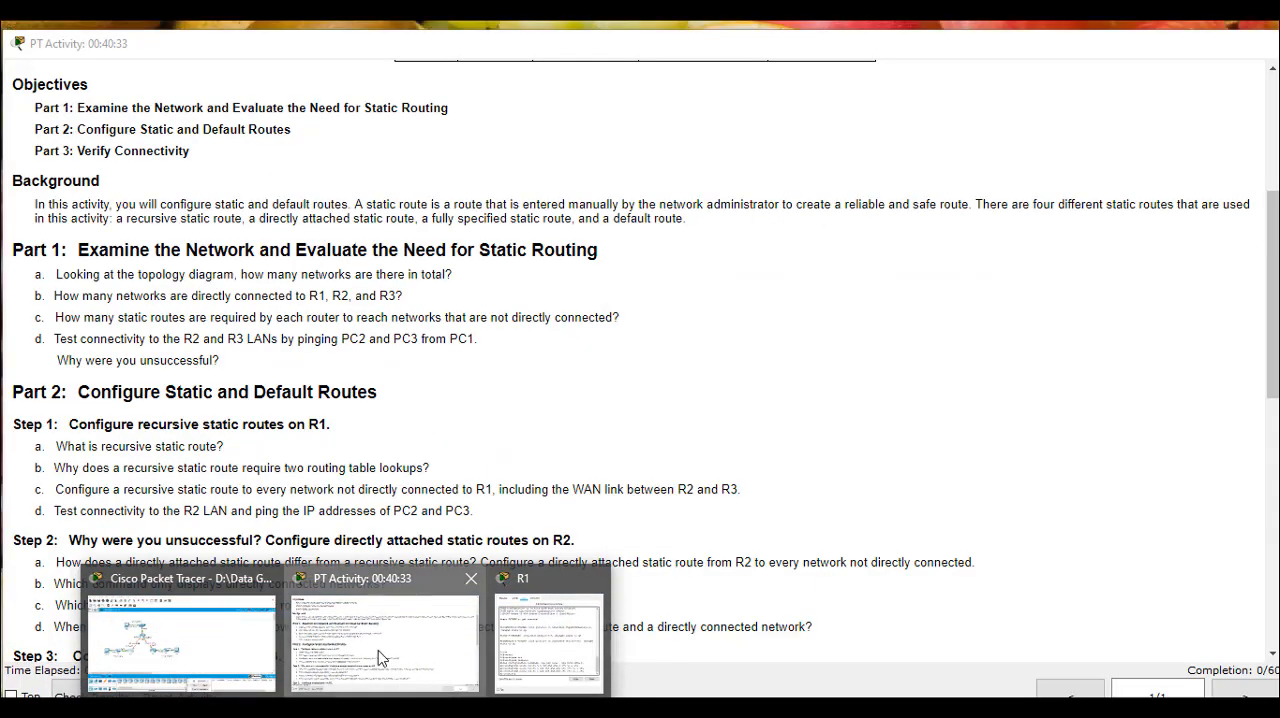
left_click(378, 650)
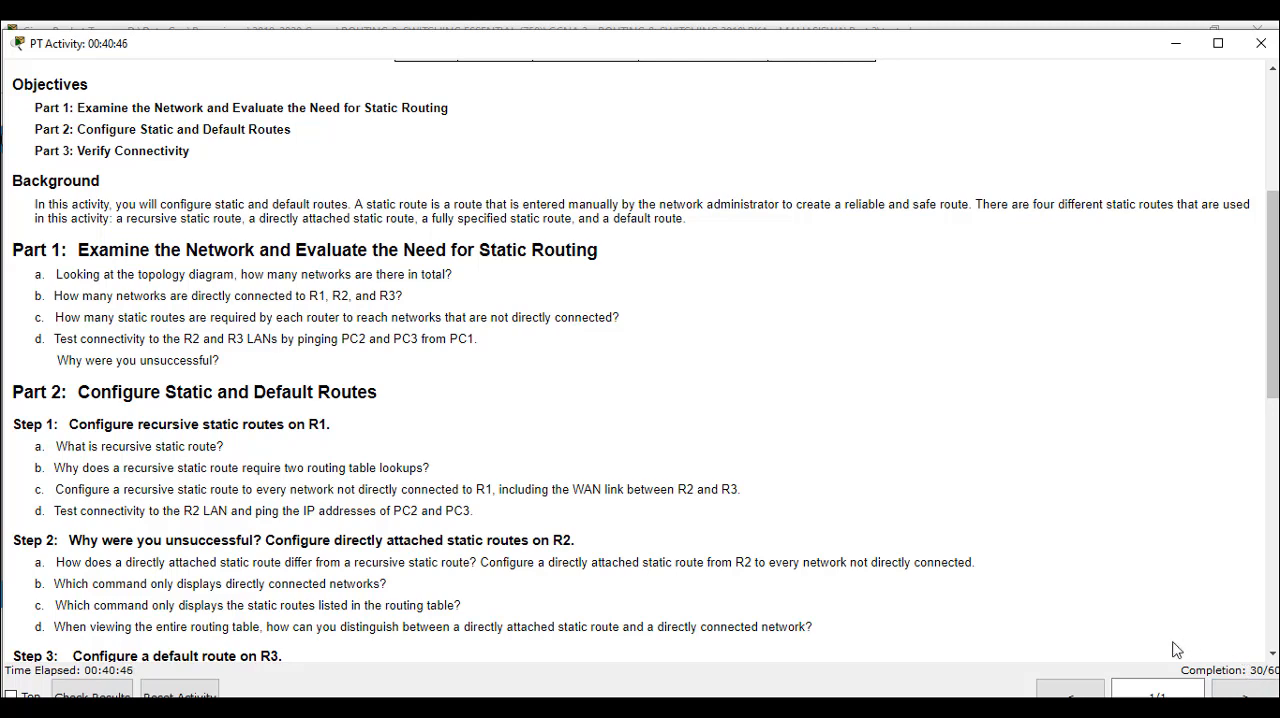
scroll(398, 649, "down", 3)
left_click(76, 693)
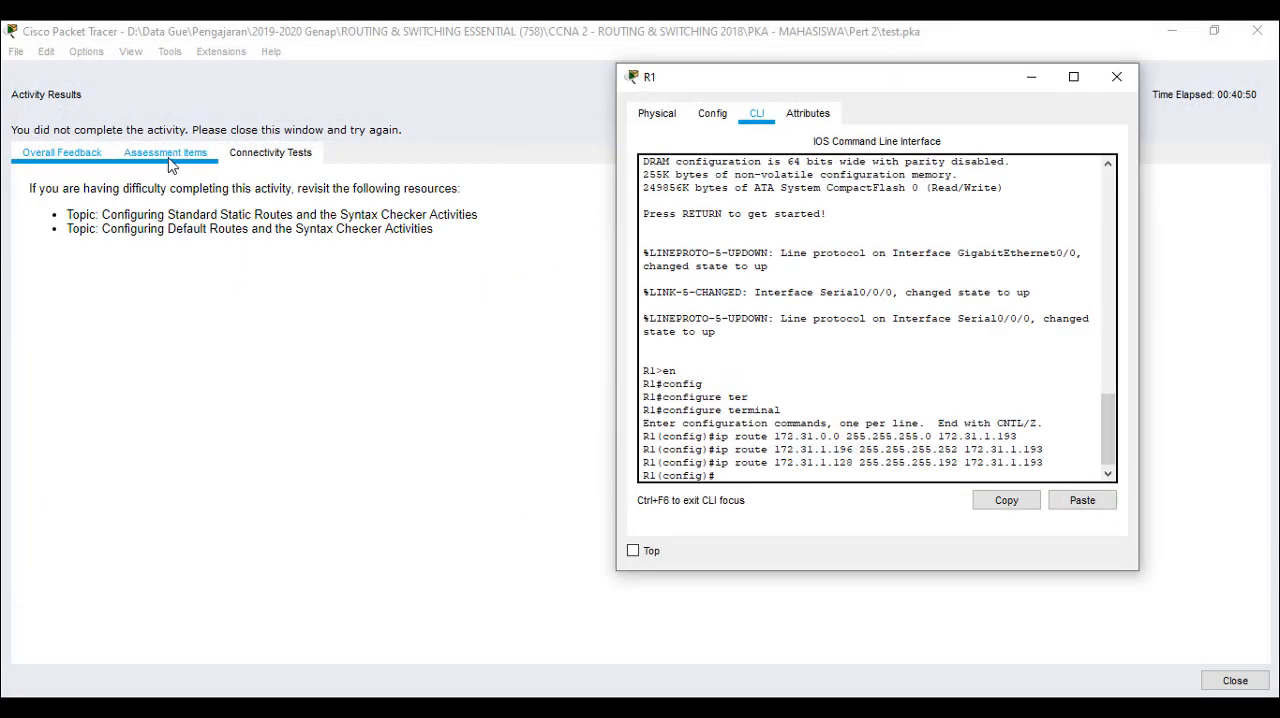
left_click(165, 156)
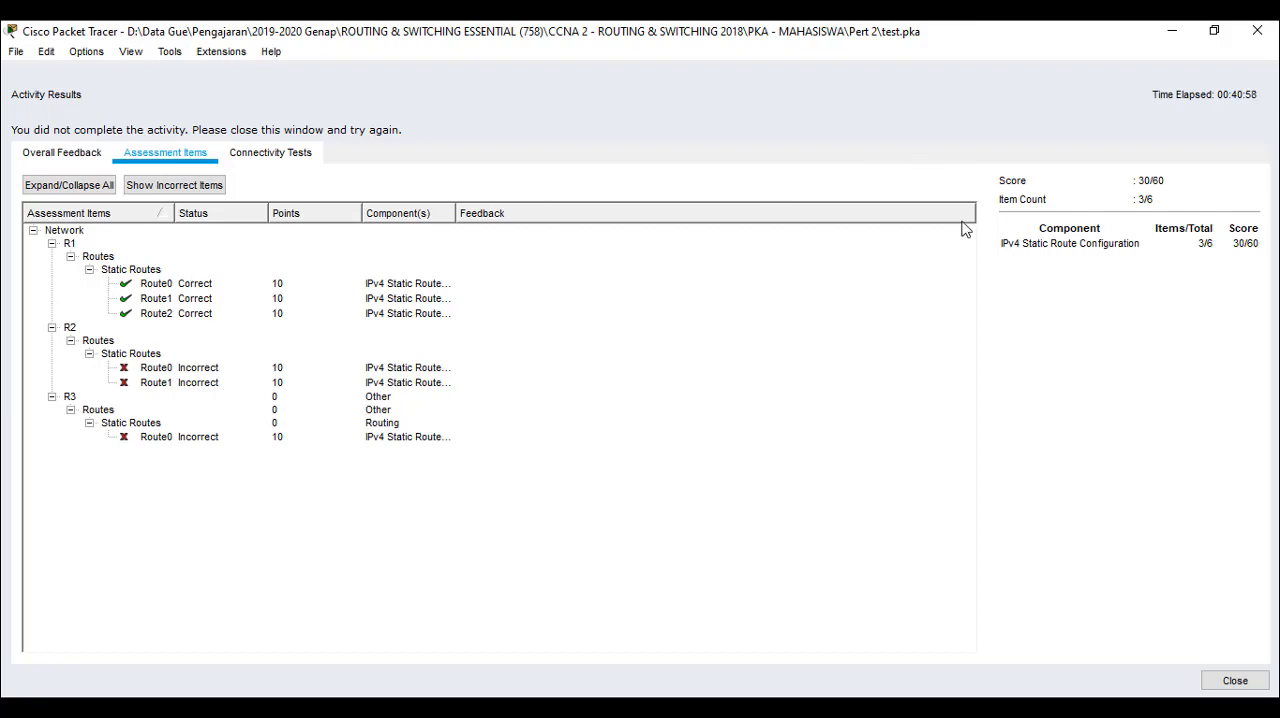
Close the activity results and read the Step 2 instructions on configuring directly attached static routes on R2
left_click(1233, 681)
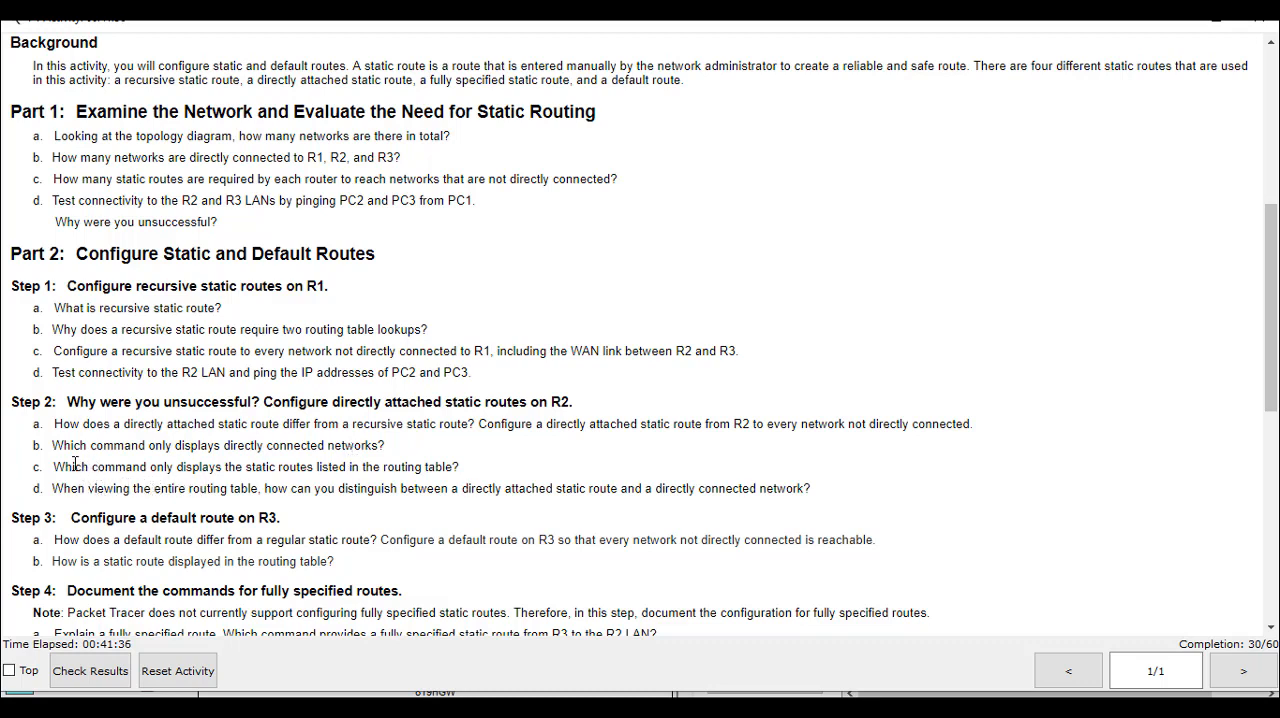
left_click_drag(67, 468, 470, 470)
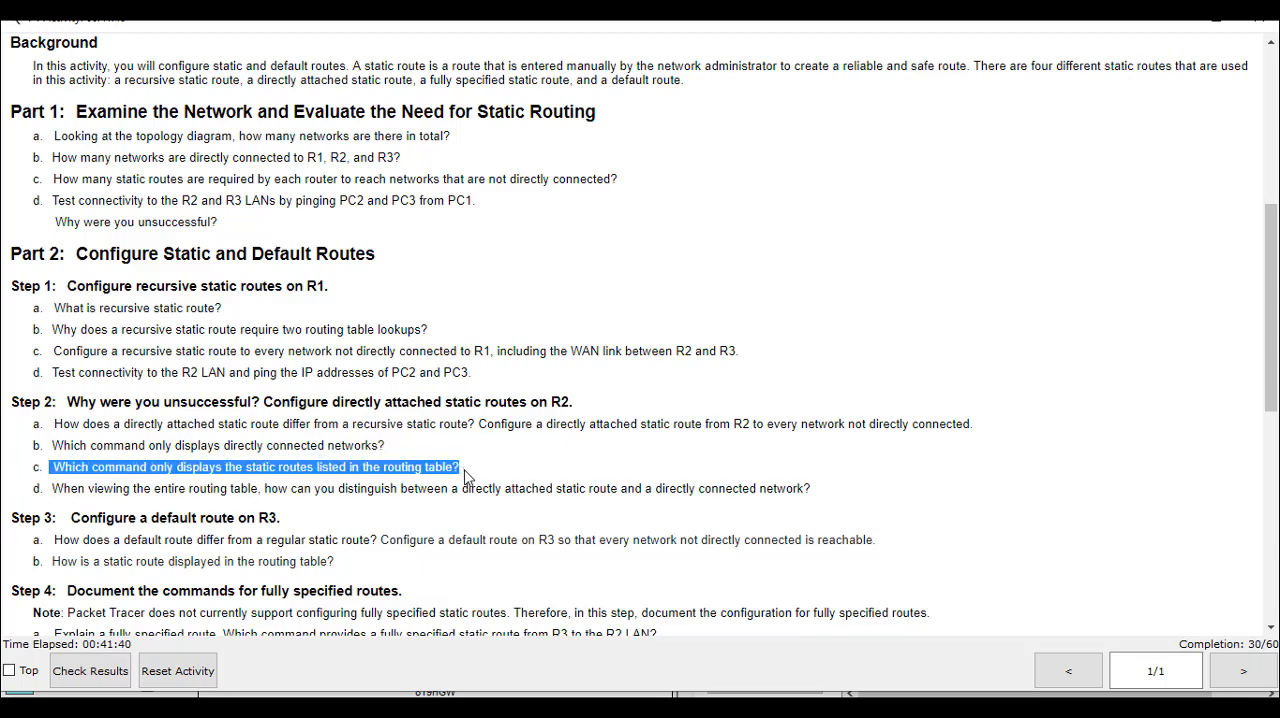
scroll(430, 420, "down", 2)
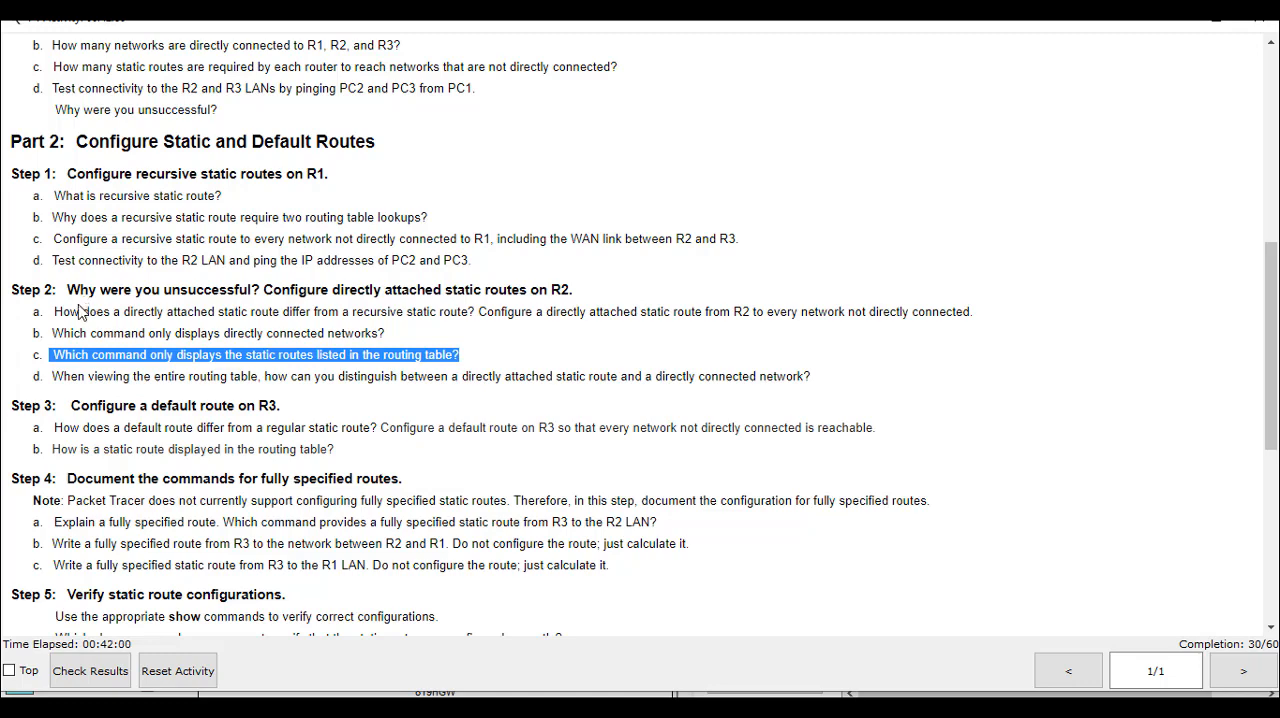
left_click_drag(56, 311, 910, 313)
left_click(490, 318)
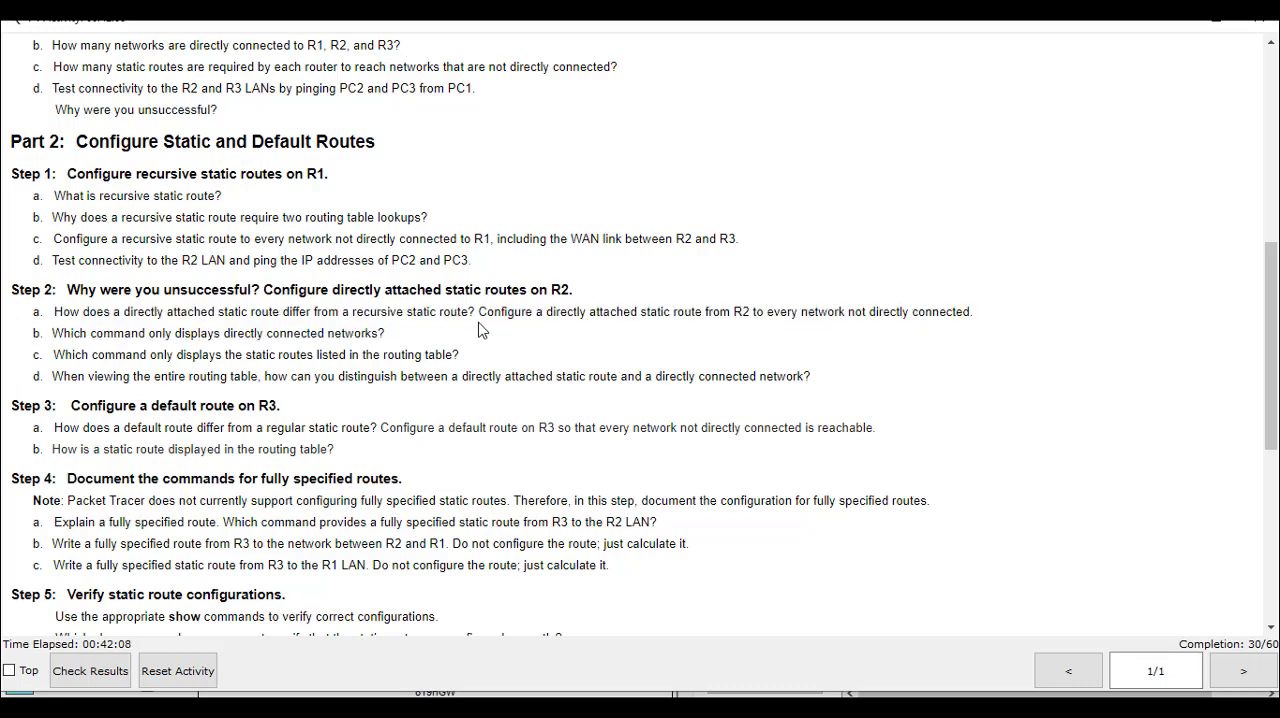
left_click_drag(478, 311, 719, 318)
left_click(569, 339)
left_click_drag(546, 314, 728, 318)
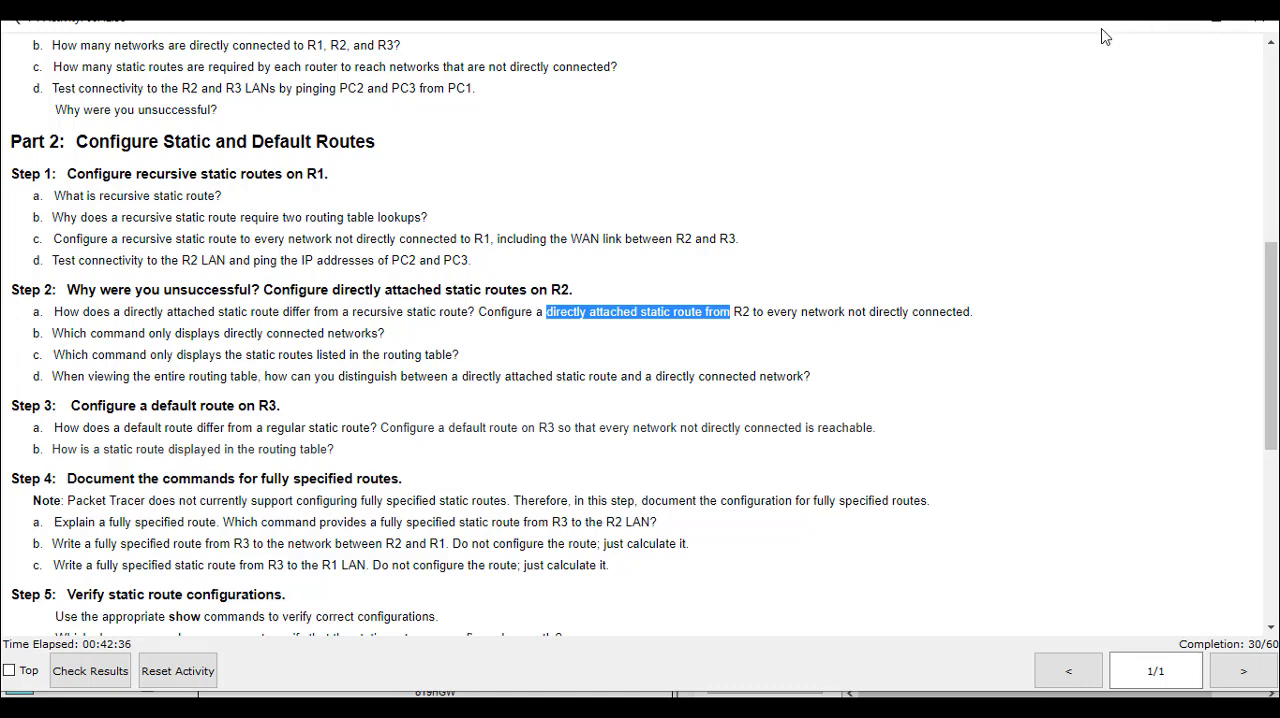
left_click_drag(1101, 30, 1100, 58)
left_click(1243, 50)
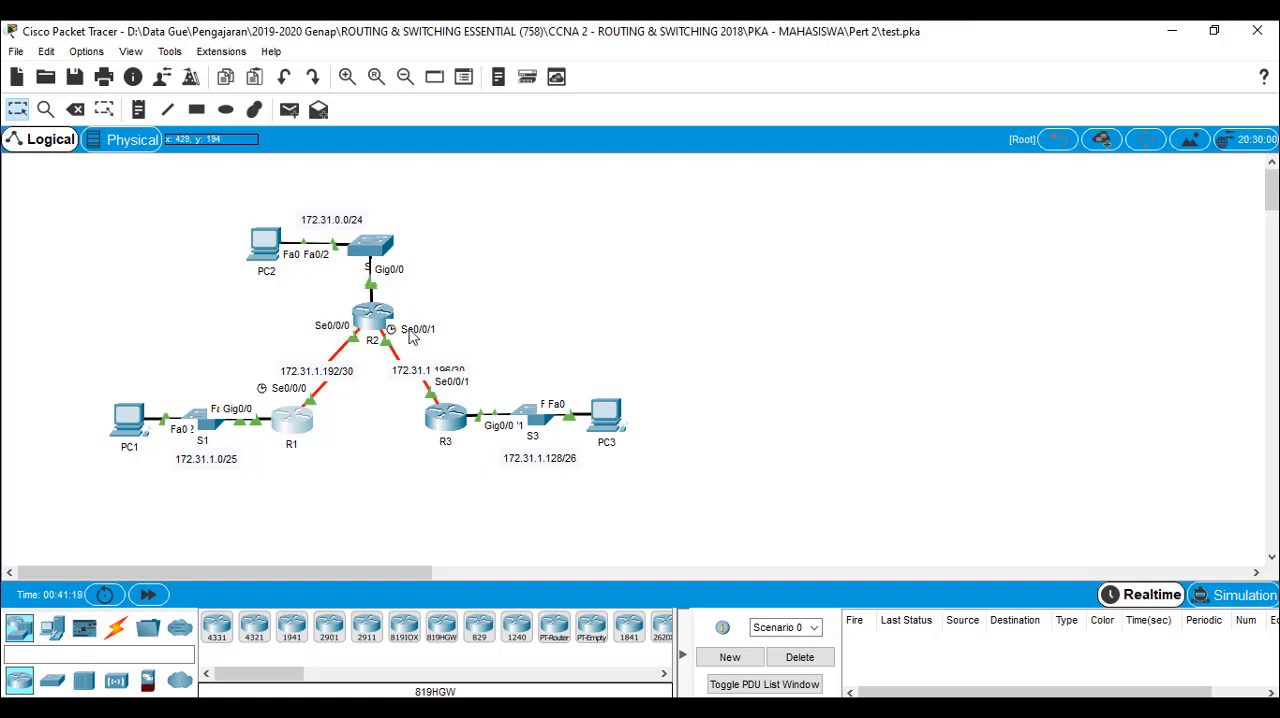
Open R2's command line and enter global configuration mode with en and configure terminal
left_click(370, 326)
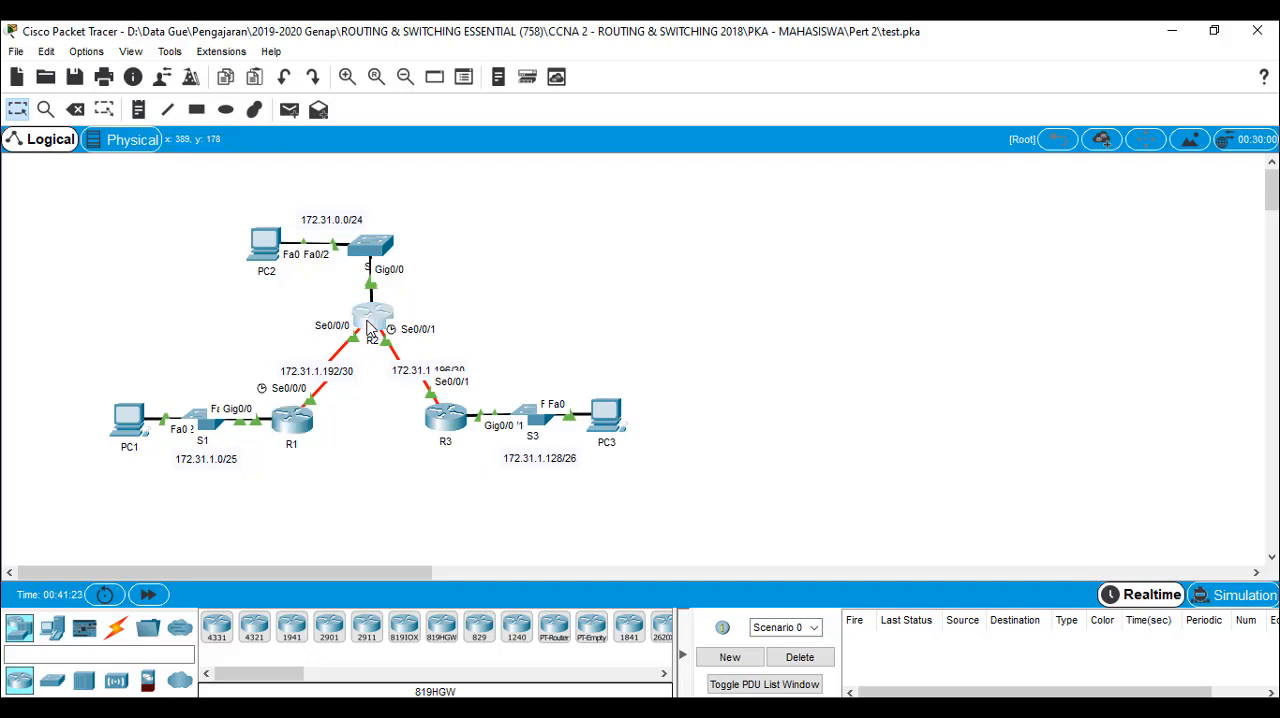
left_click(519, 146)
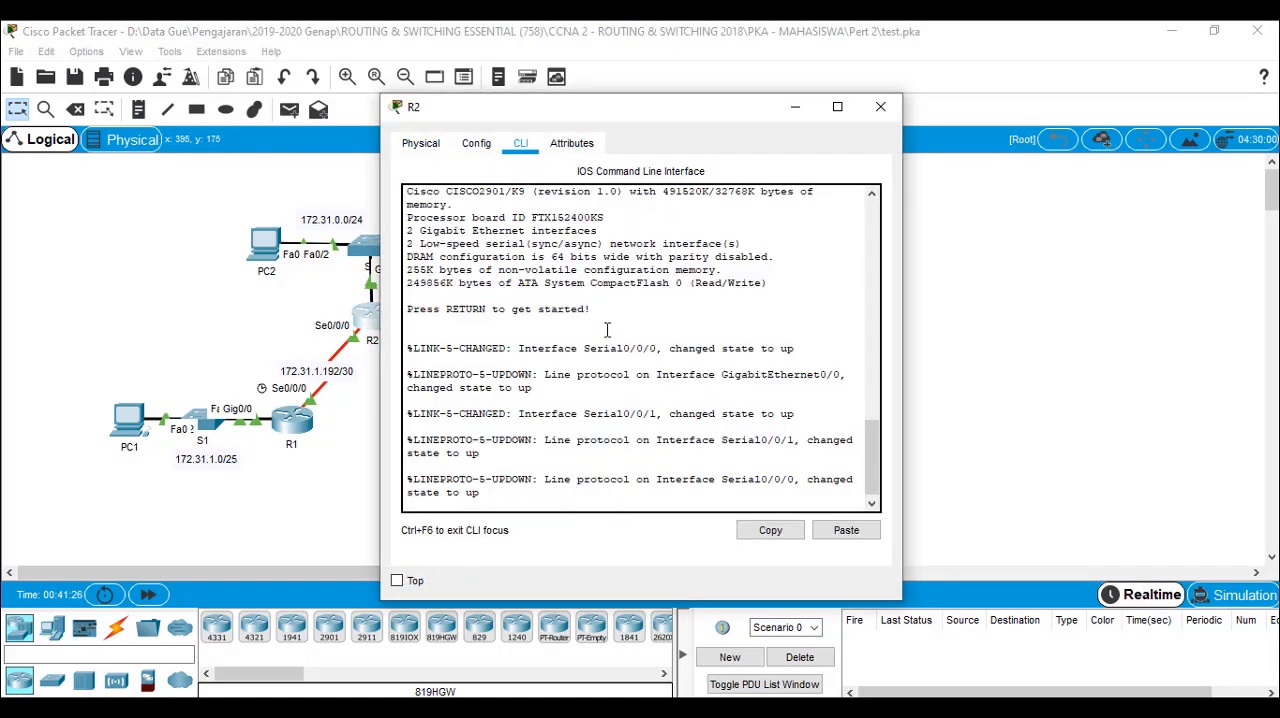
key("Return")
key("Return")
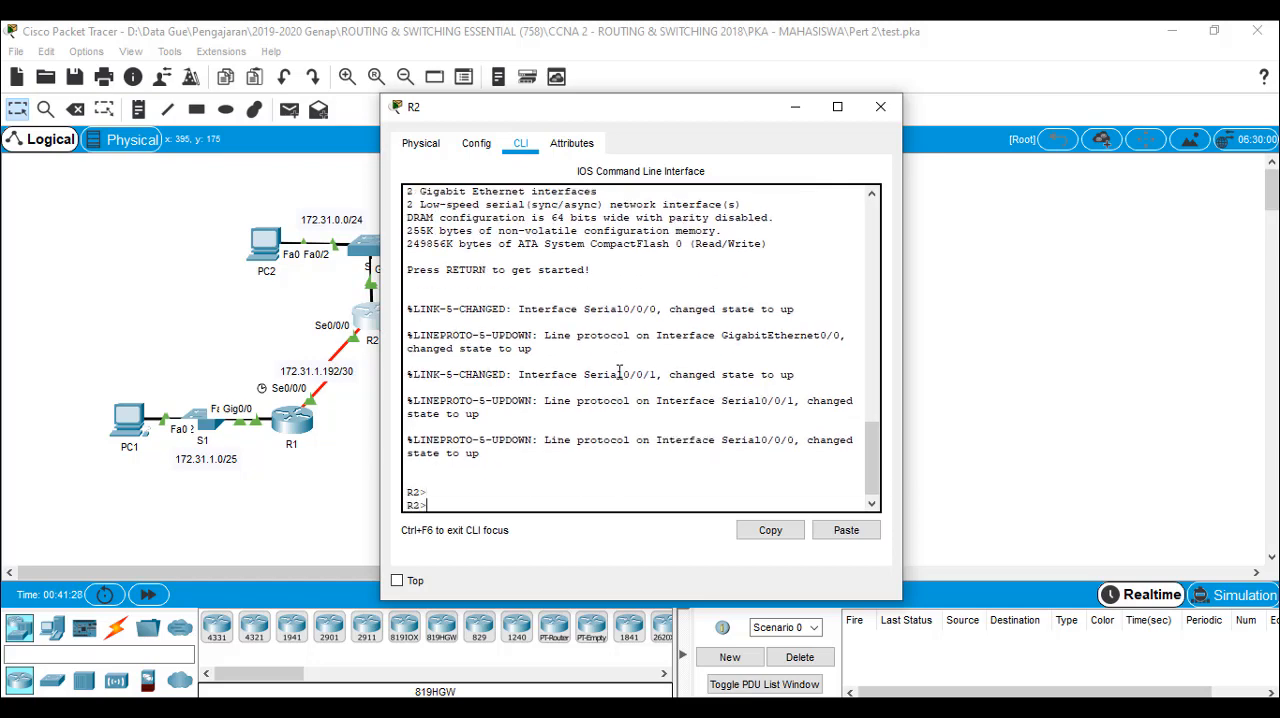
key("Return")
type("c")
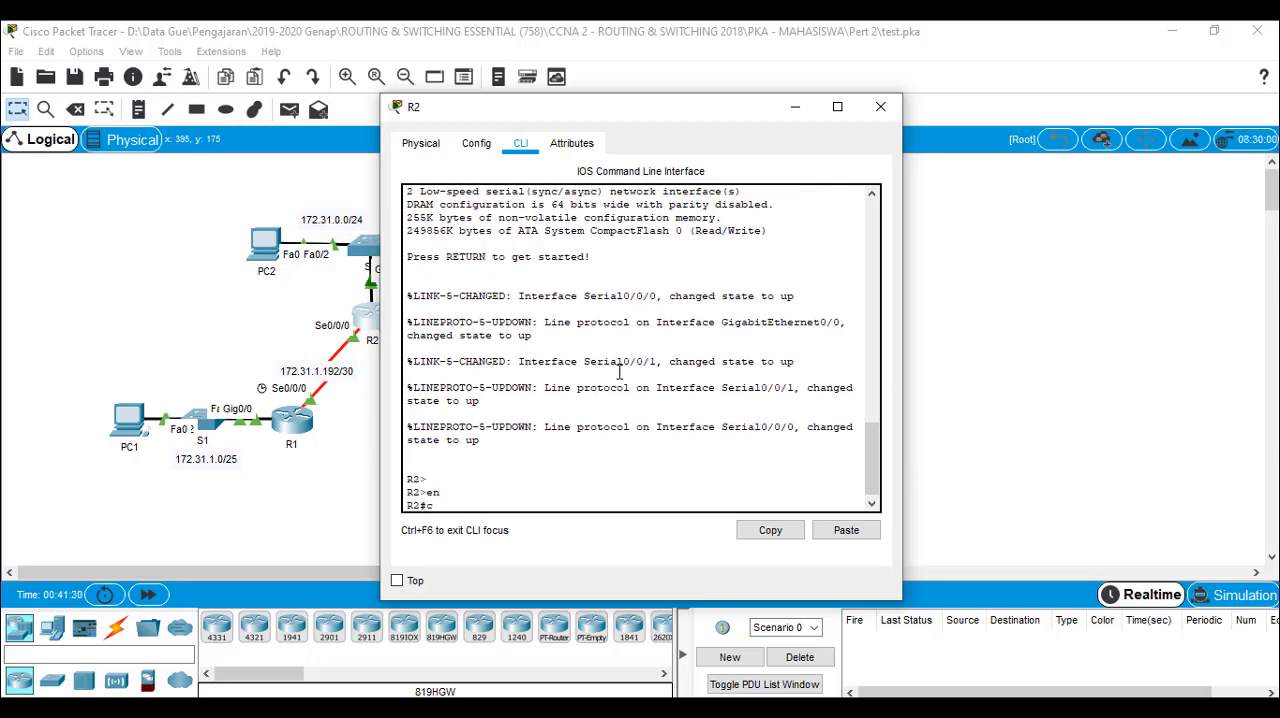
type("onfi")
key("Tab")
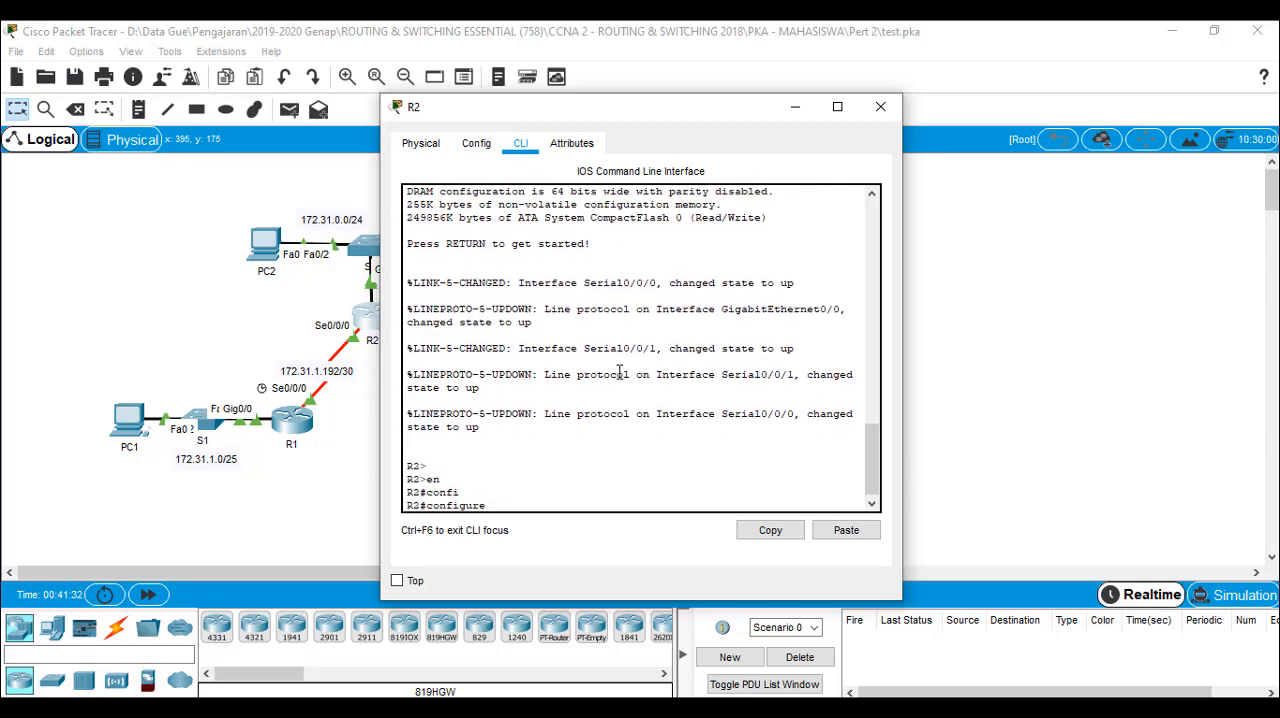
type("ter")
key("Tab")
key("Return")
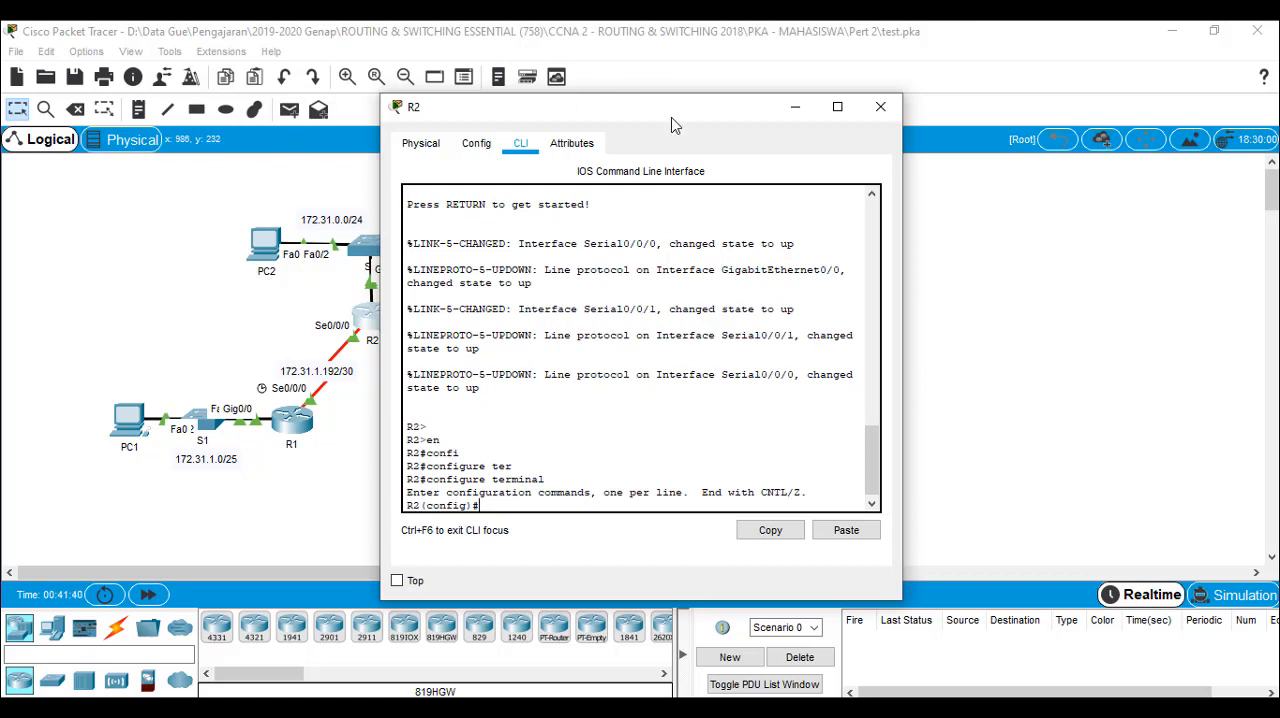
Move R2's window clear of the topology and add the directly attached route ip route 172.31.1.0 255.255.255.128 serial 0/0/0
type("ip route")
left_click_drag(672, 118, 842, 104)
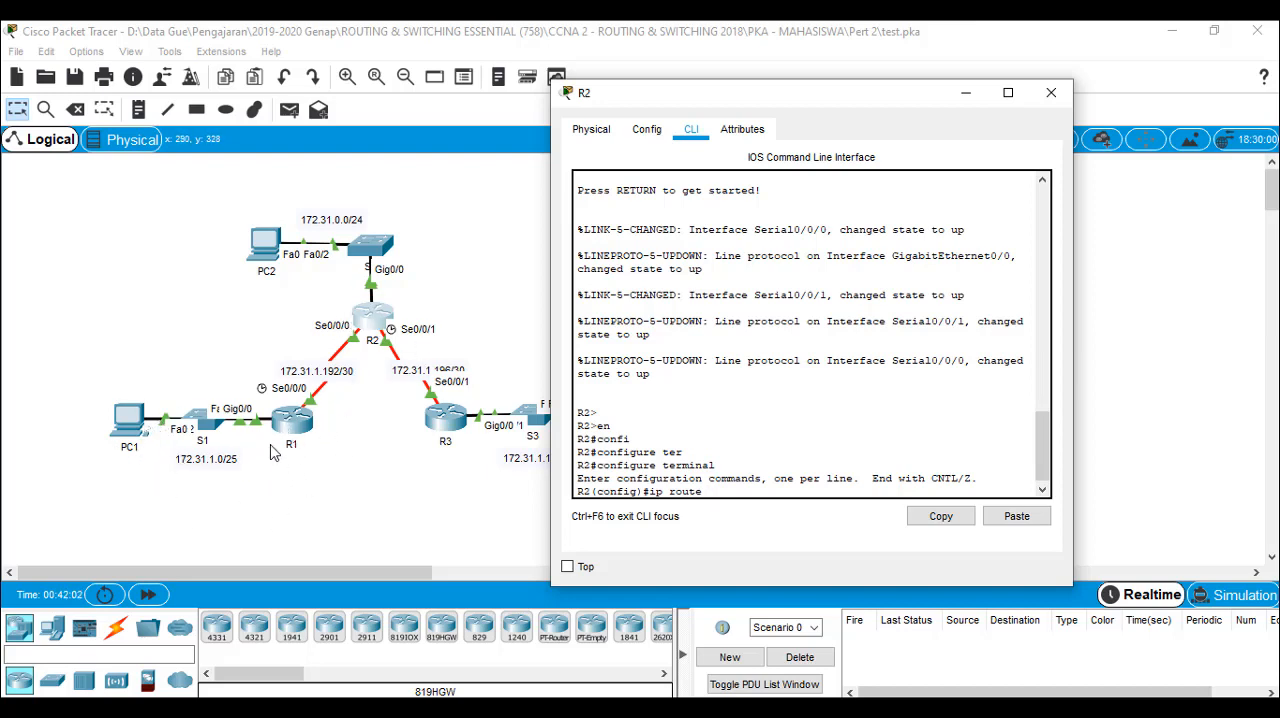
left_click_drag(826, 100, 936, 108)
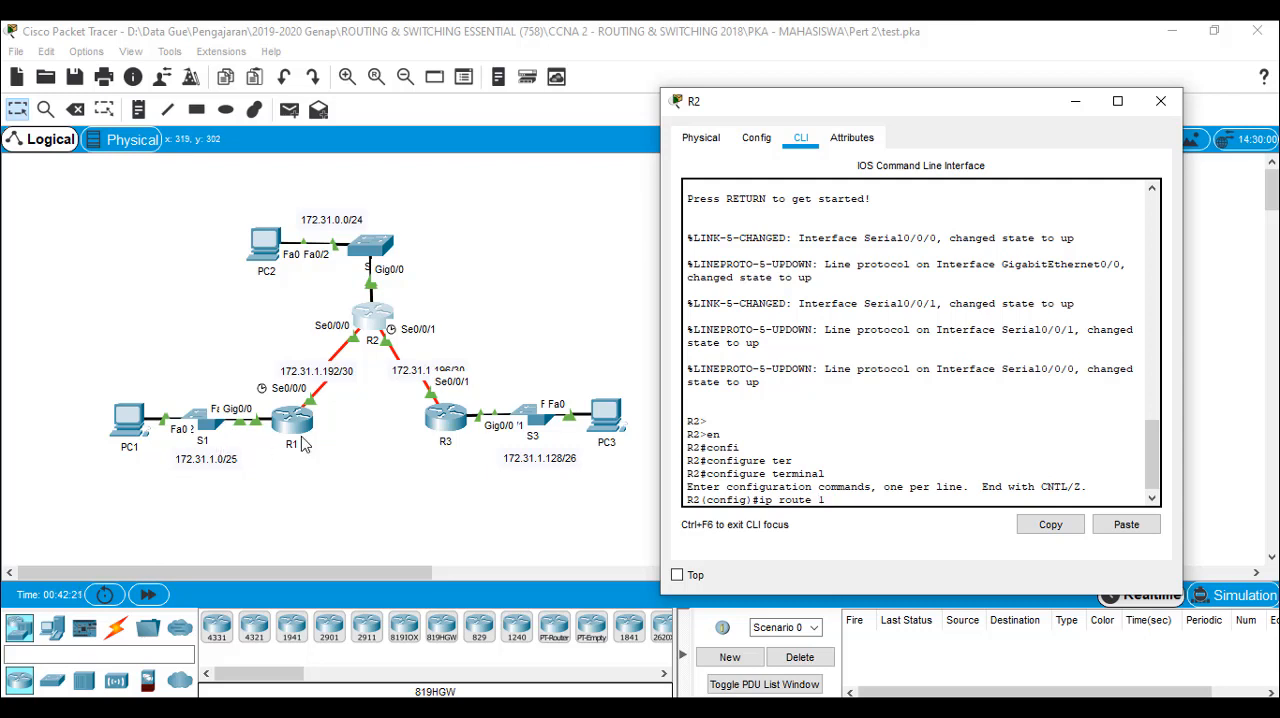
type("72.31.1.0 255.255.255.128 ser")
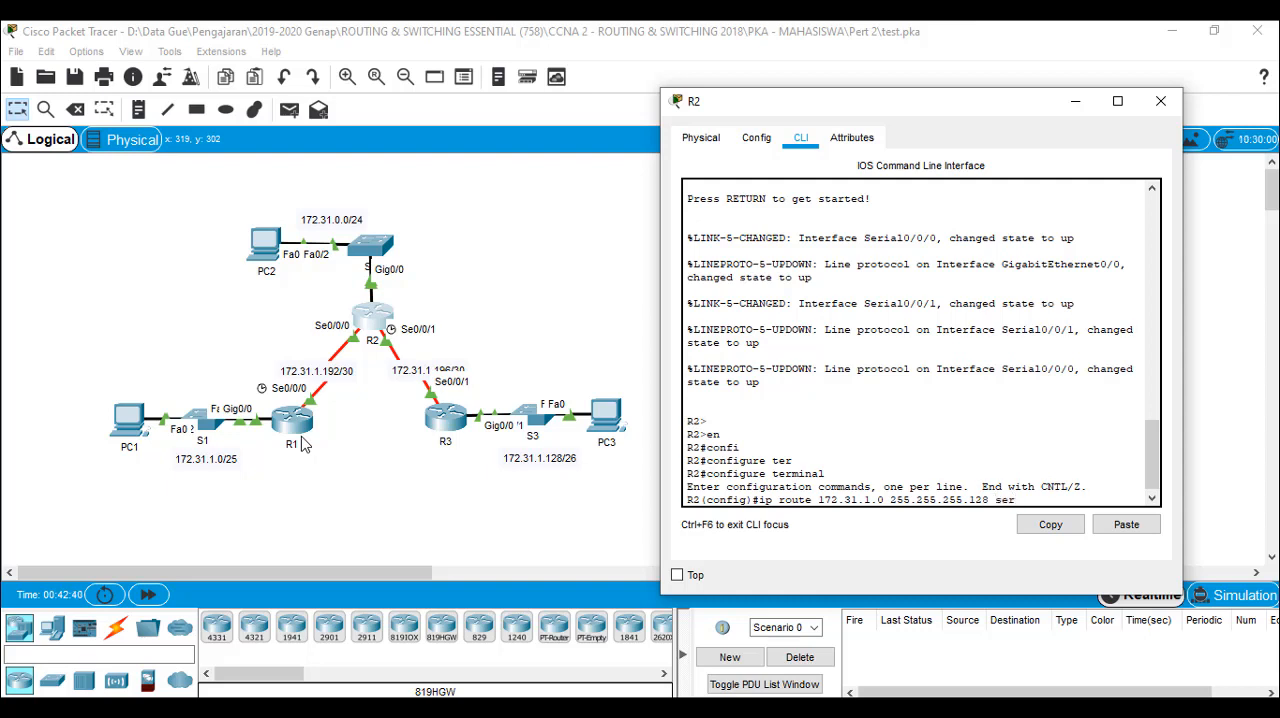
key("Tab")
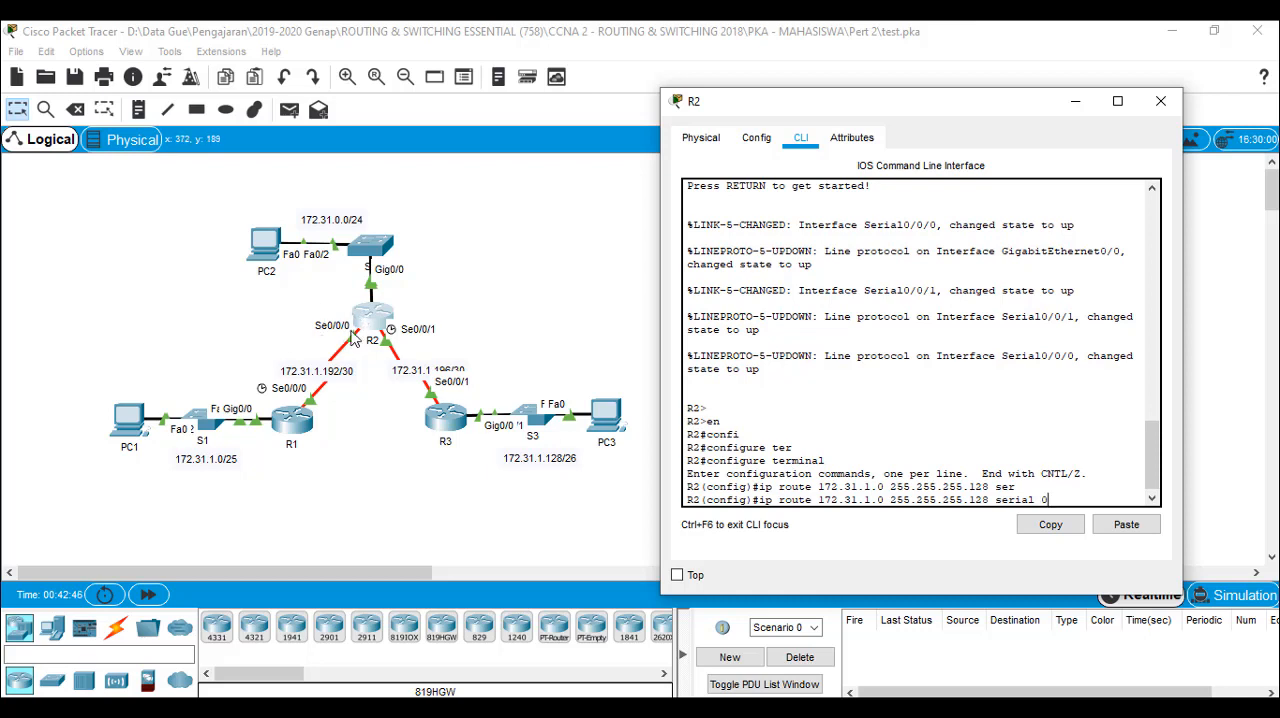
type("/0/0")
key("Return")
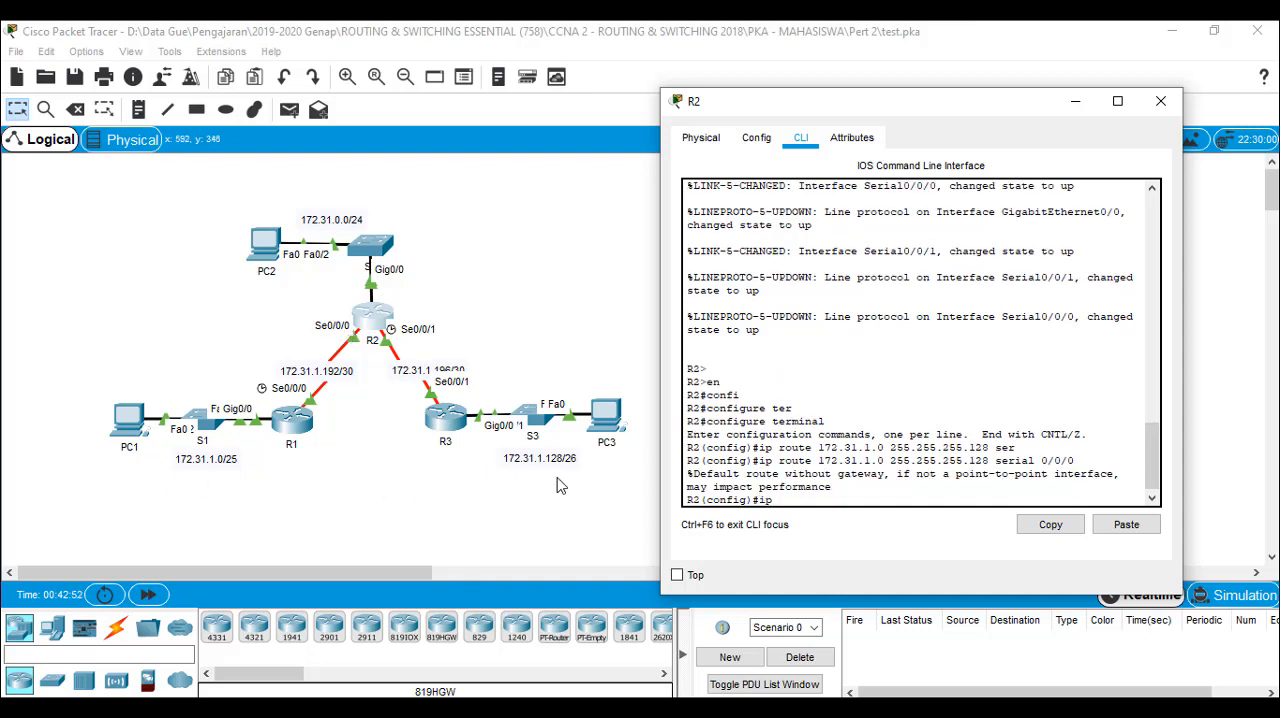
Add R2's directly attached route to the R3 LAN with ip route 172.31.1.128 255.255.255.192 serial 0/0/1
type("ip route")
type("172.31.1.128 255.255")
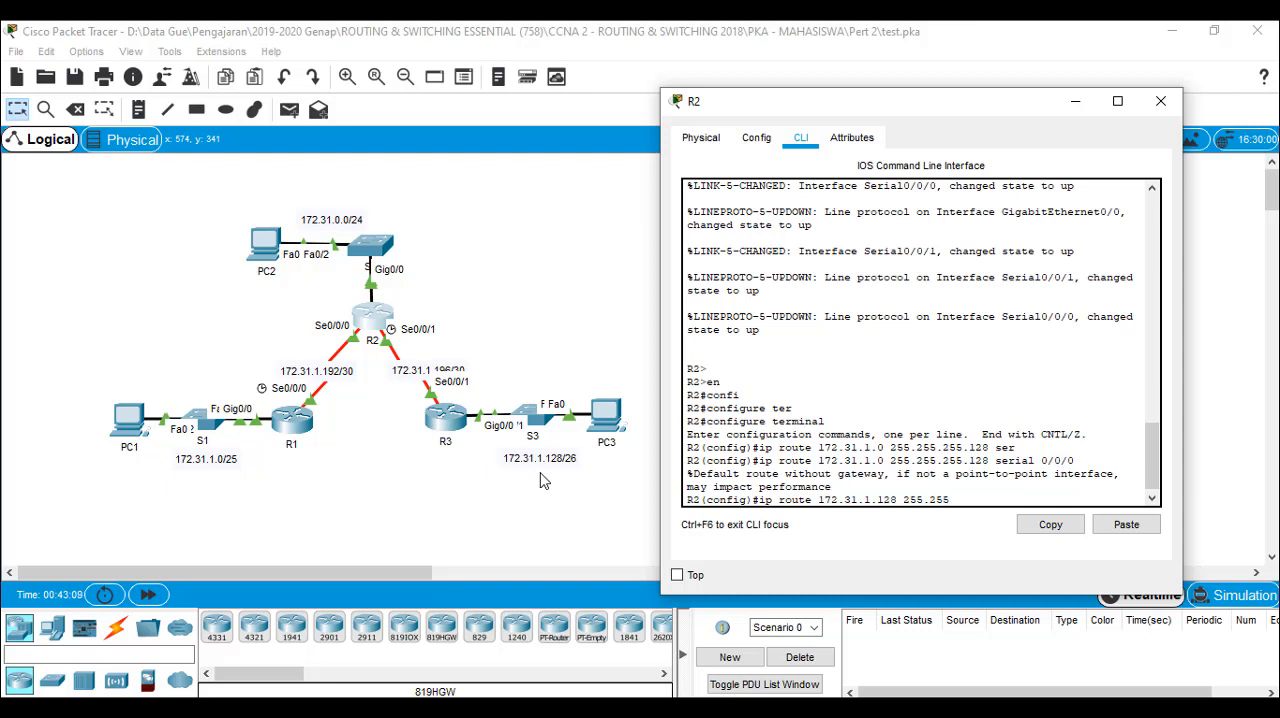
type(".255.192 ser")
key("Tab")
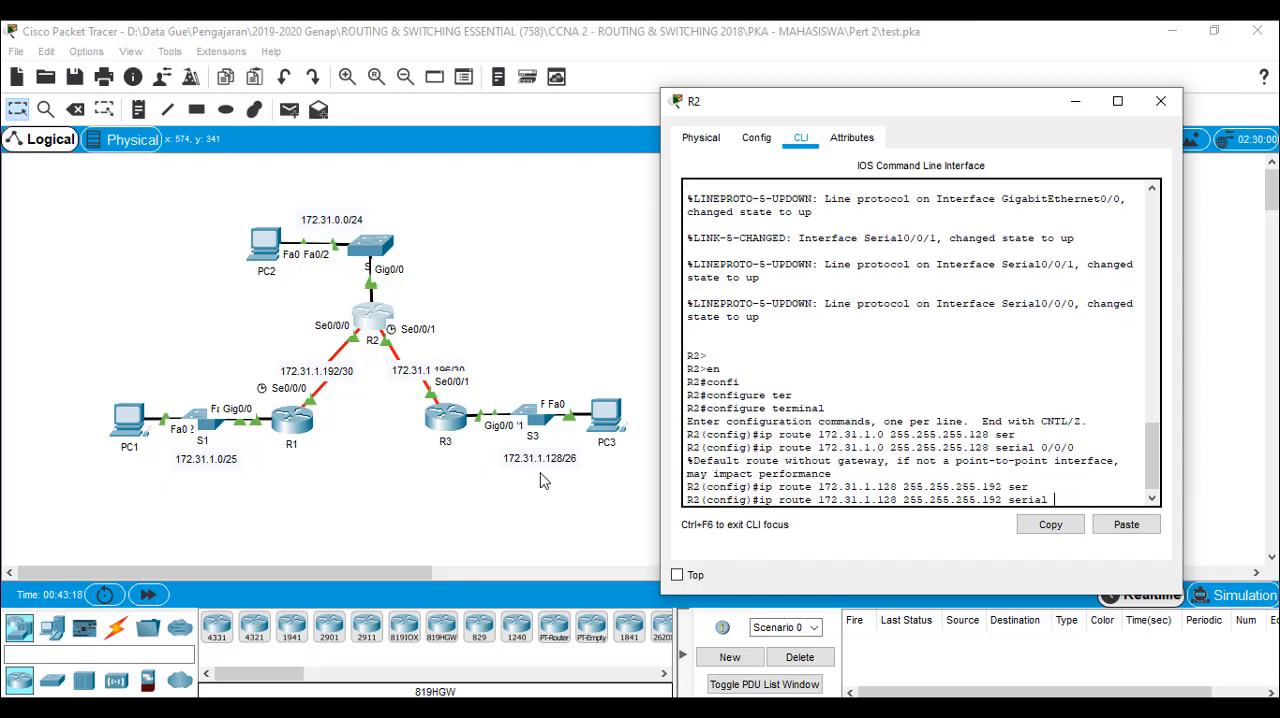
type("0/0/1")
key("Return")
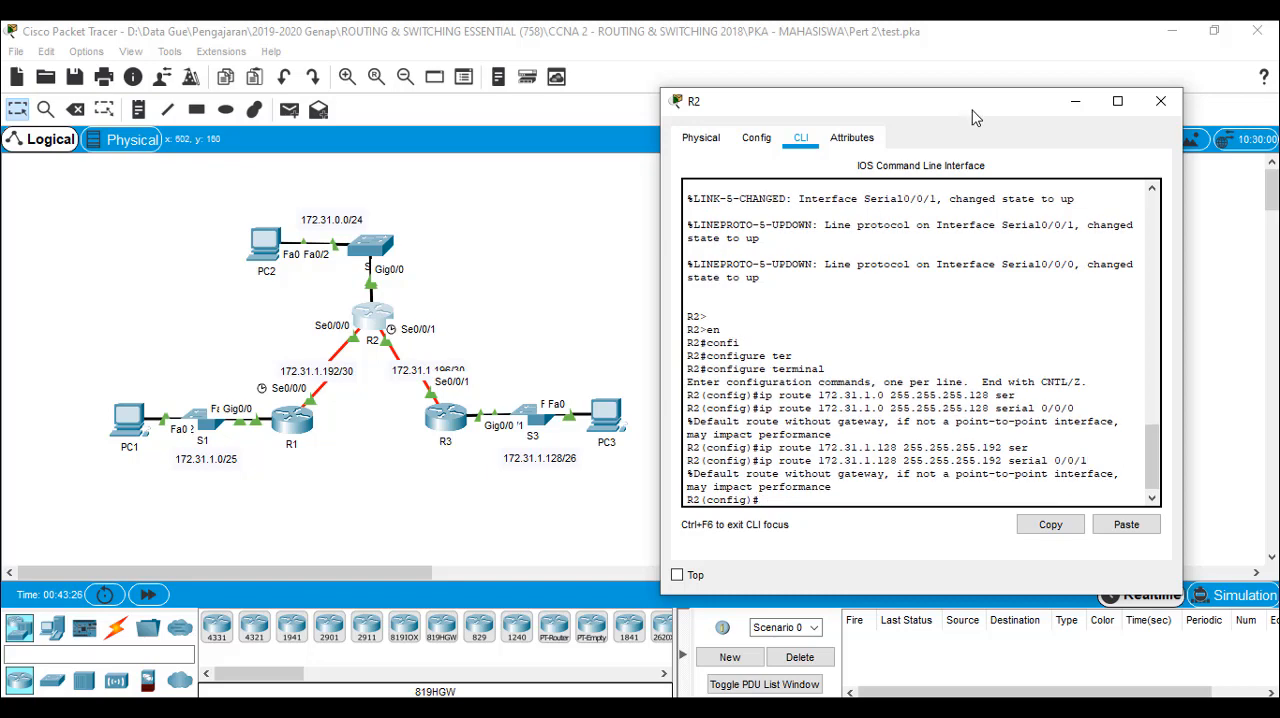
Close R2's window, check the activity results and review the assessment items for R2's static routes
left_click(1162, 101)
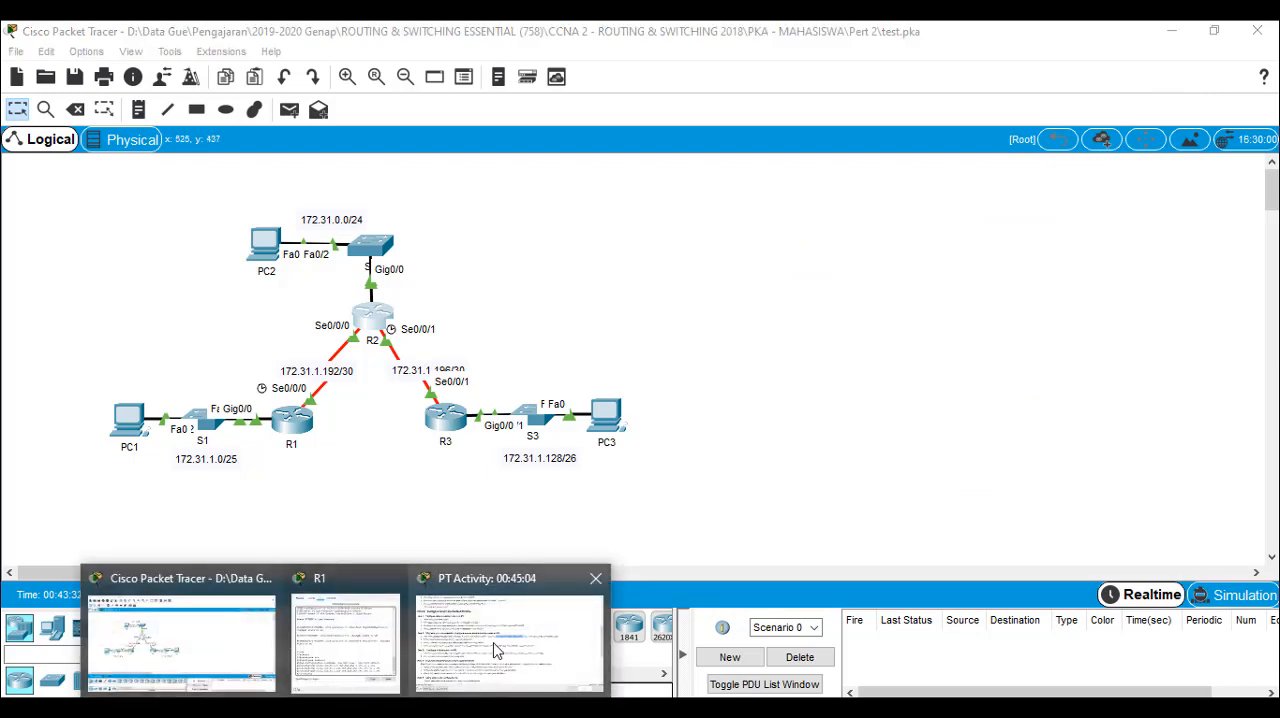
left_click(500, 648)
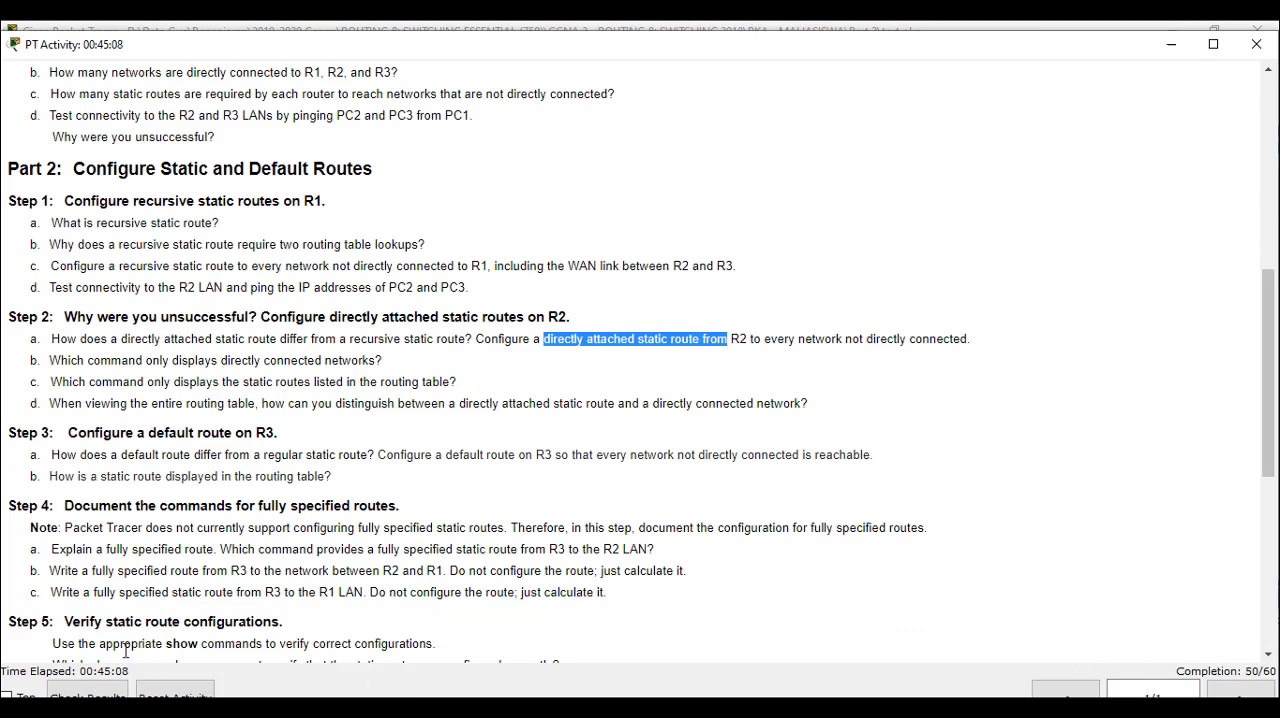
left_click(96, 692)
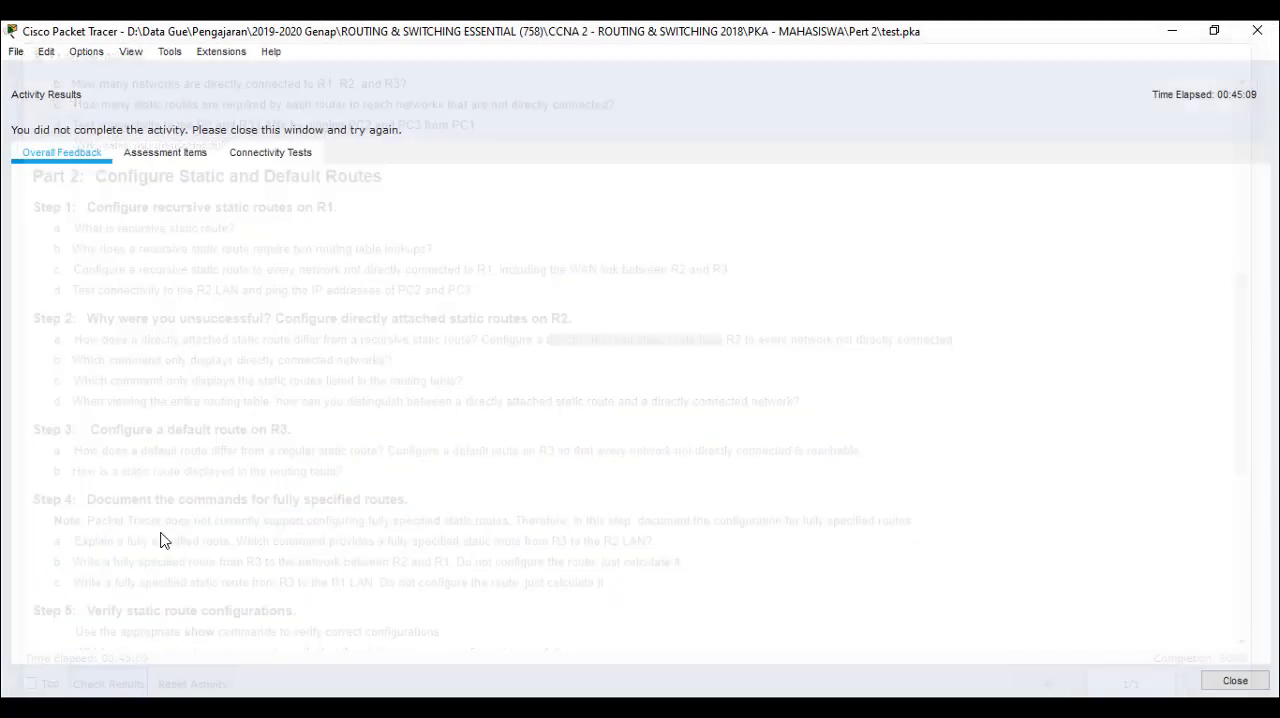
left_click(176, 160)
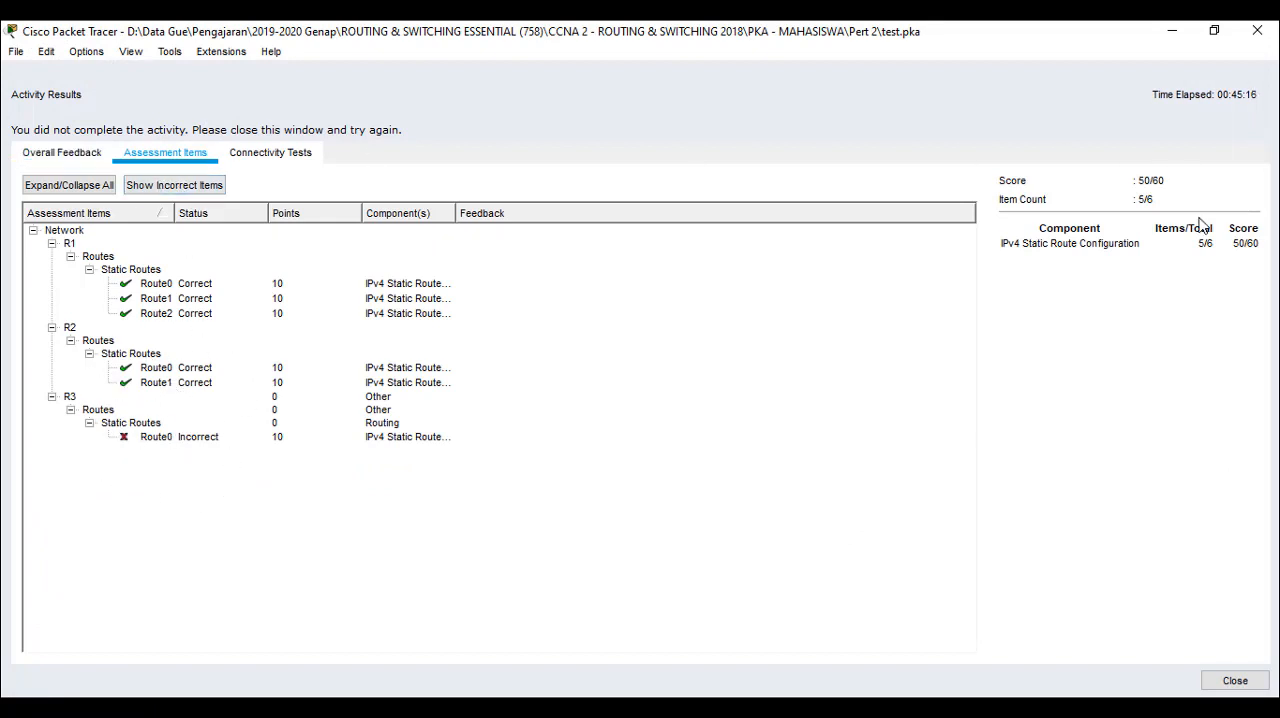
left_click(1235, 681)
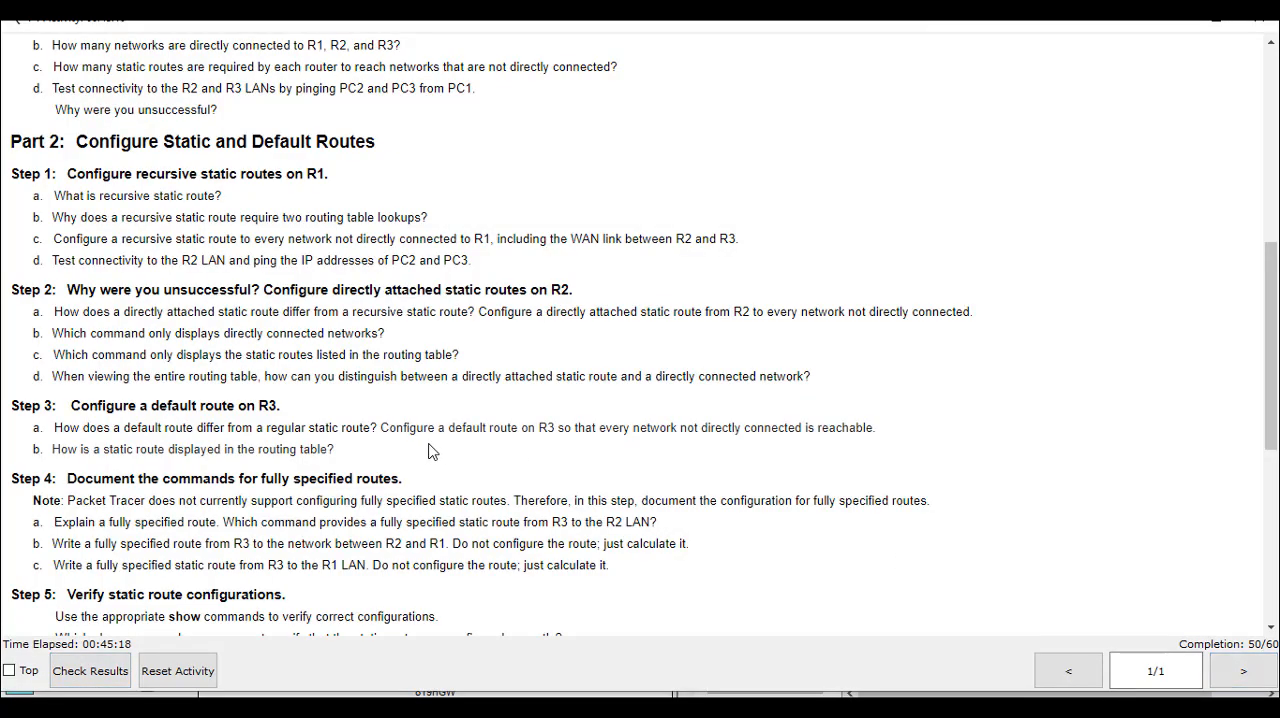
Read the Step 3 instructions on configuring a default route on R3, and return to the topology
scroll(432, 452, "down", 1)
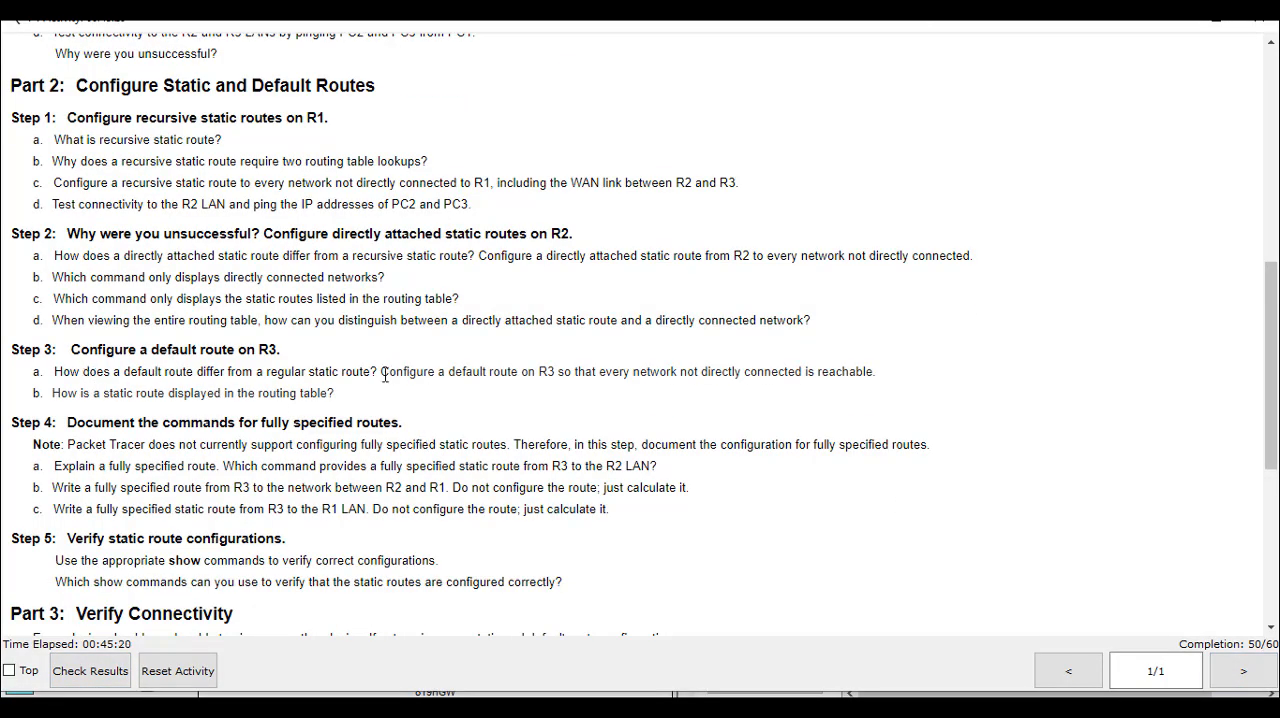
left_click_drag(380, 373, 866, 368)
left_click(572, 371)
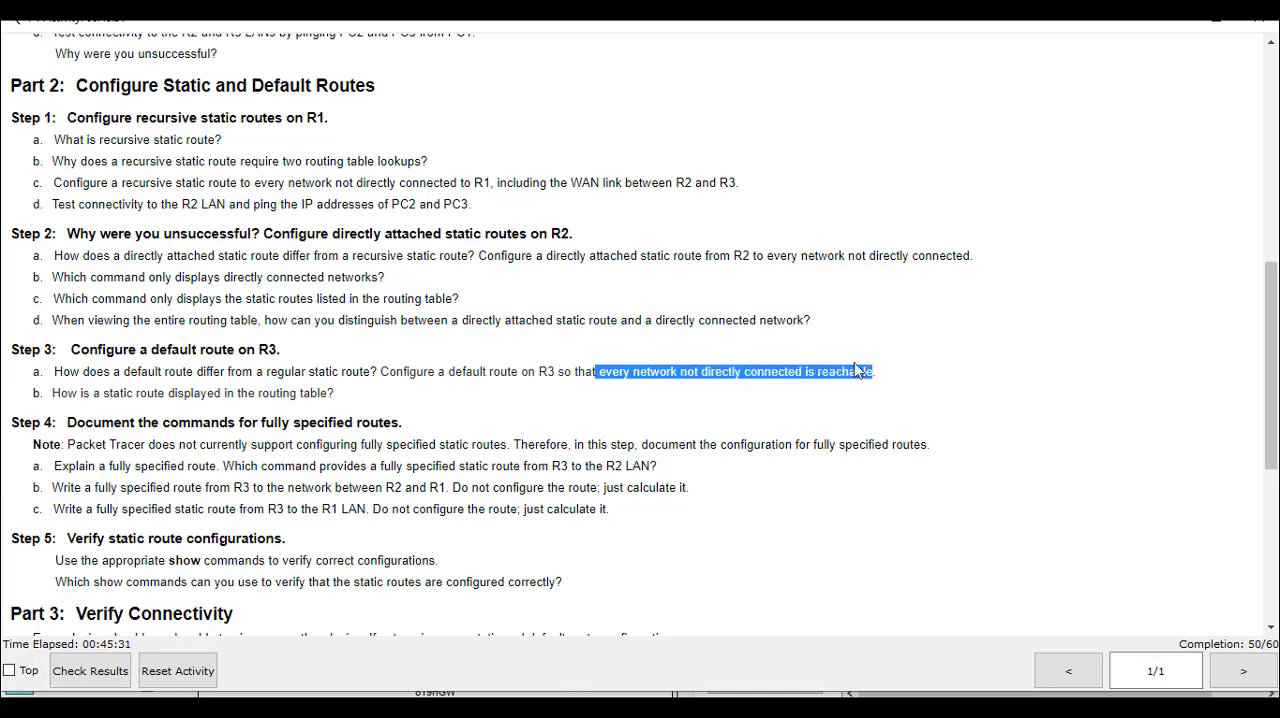
left_click(675, 407)
left_click_drag(598, 373, 745, 374)
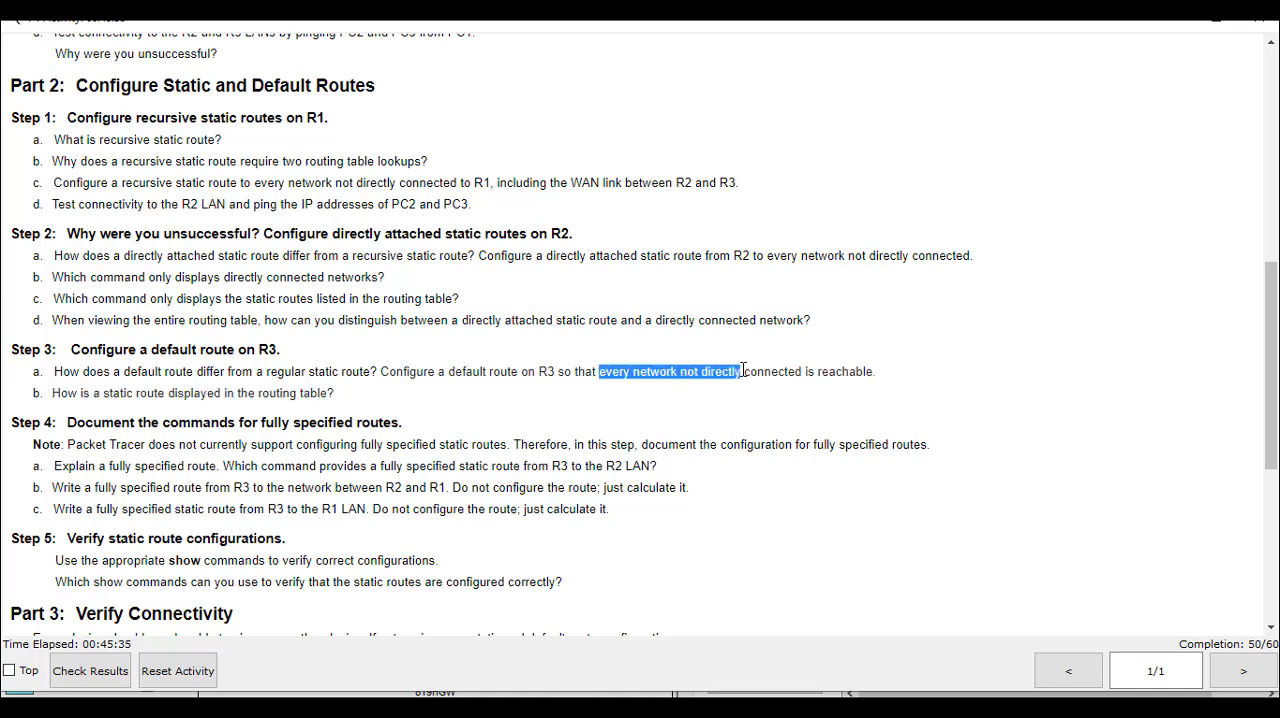
left_click(1219, 27)
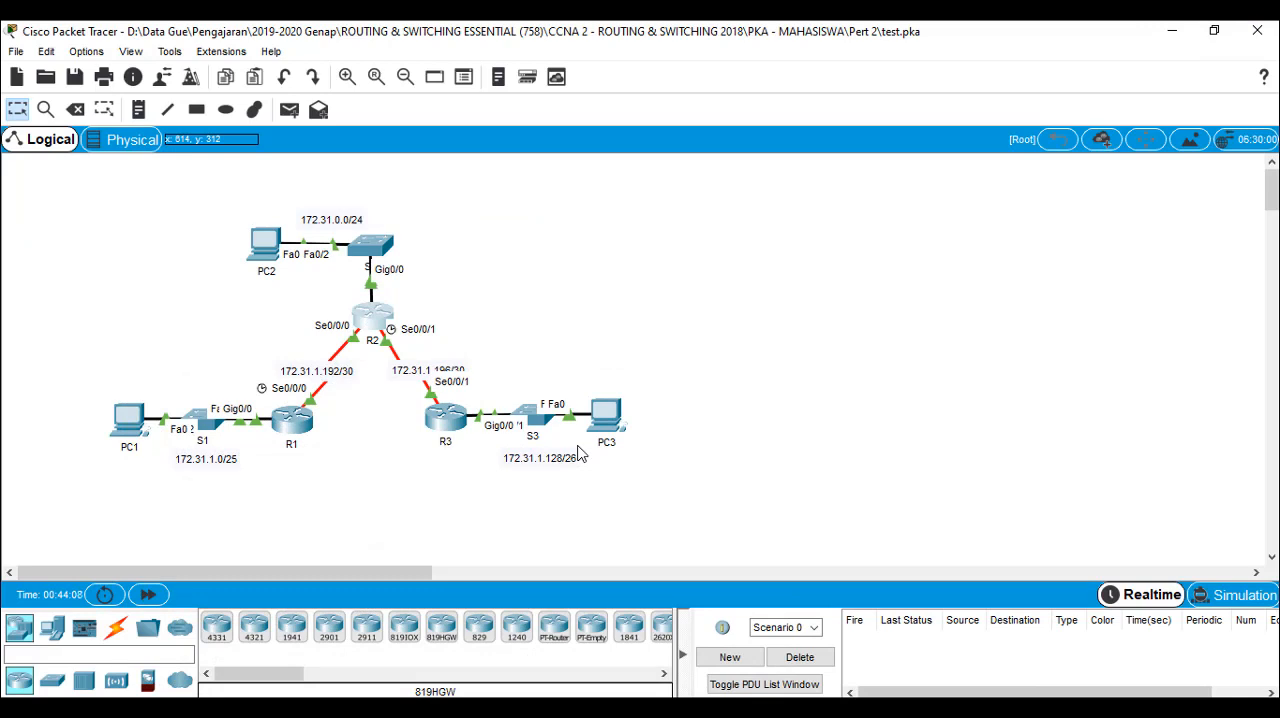
Open R3's command line and enter global configuration mode with en and configure terminal
left_click(449, 420)
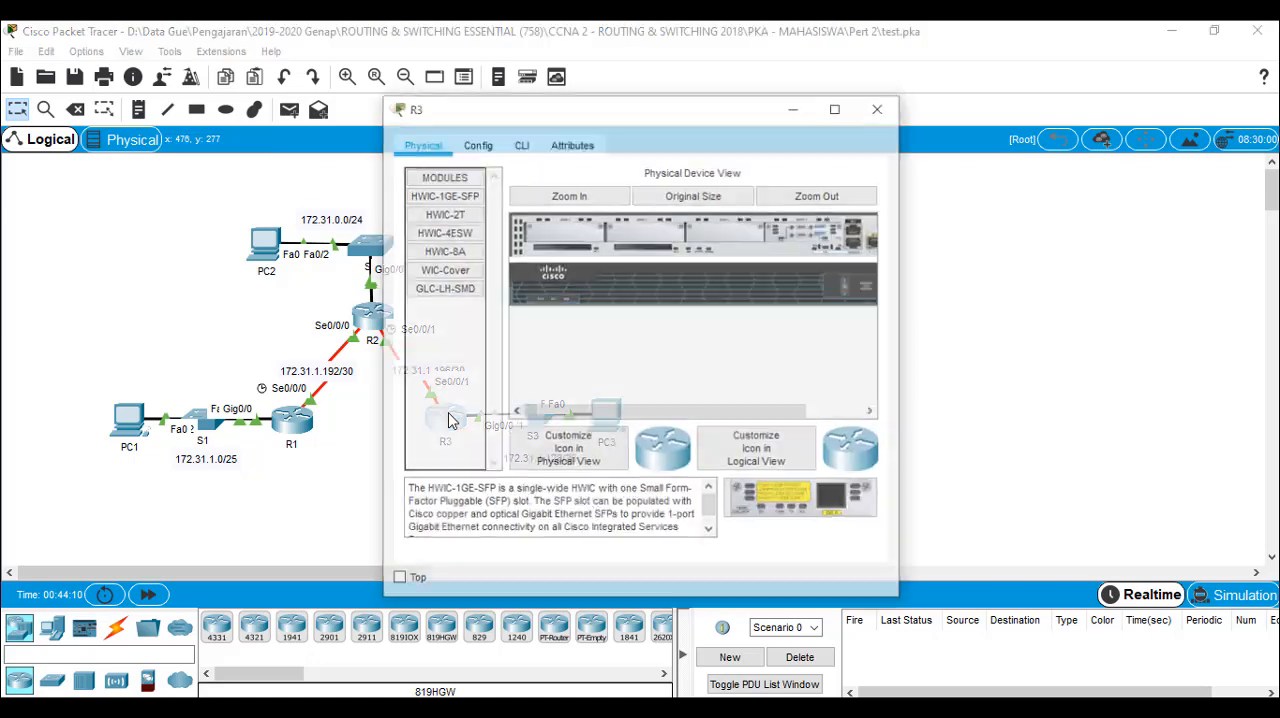
left_click(521, 144)
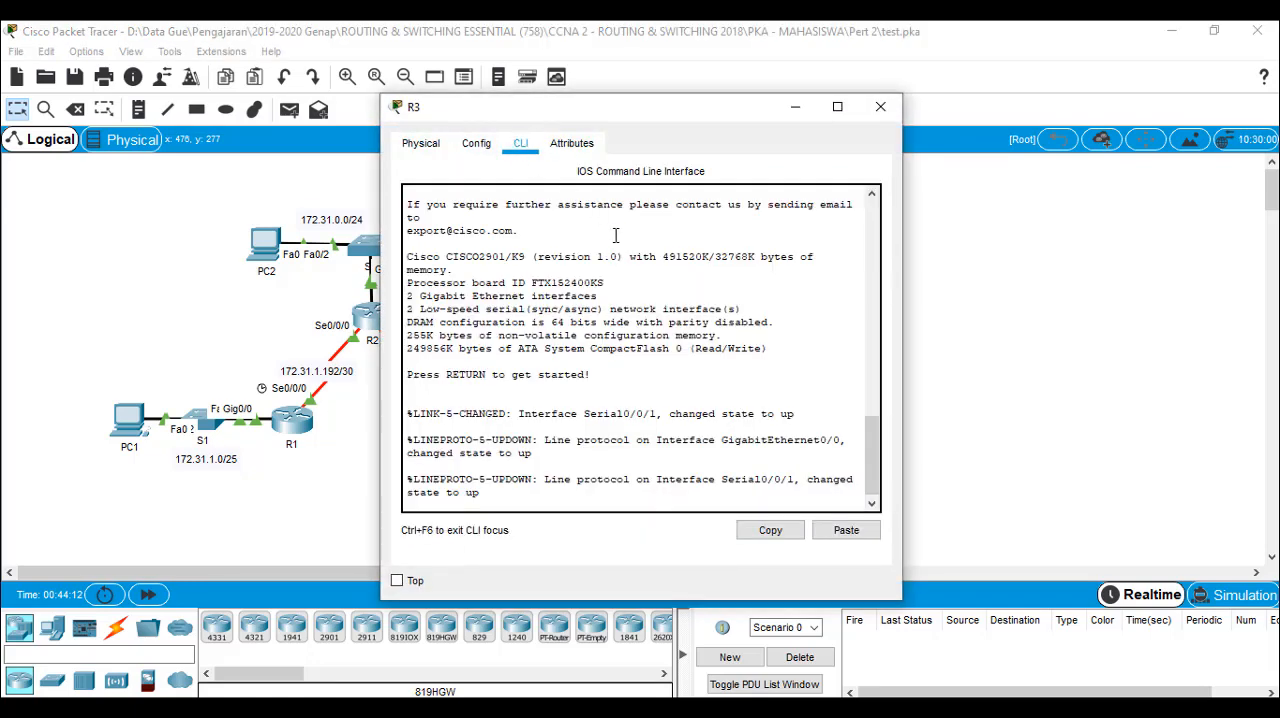
left_click(625, 342)
key("Return")
type("en")
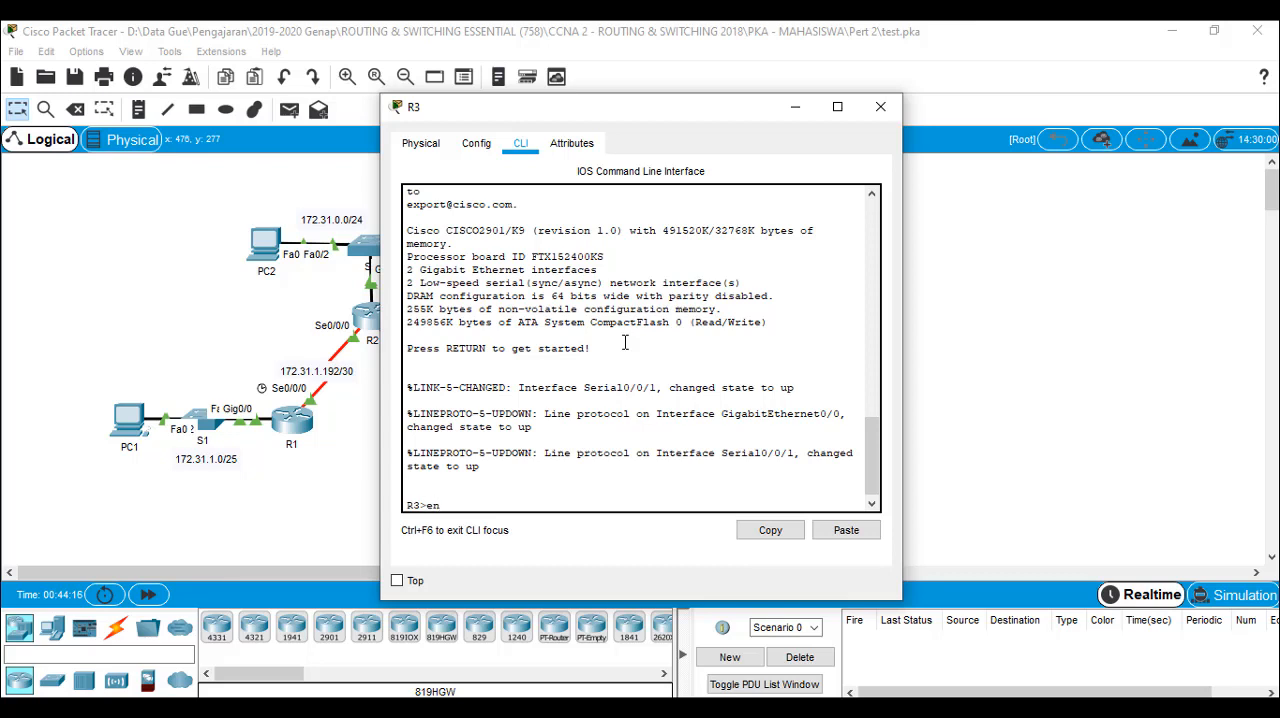
key("Return")
type("conf")
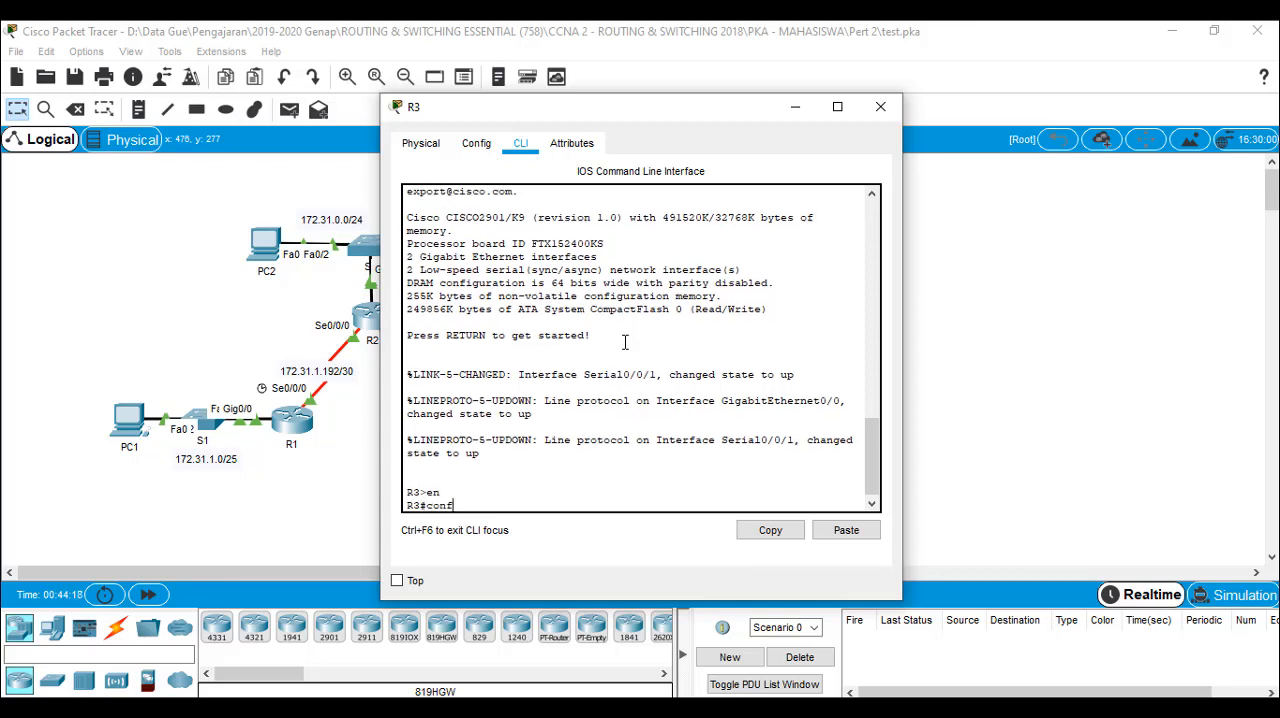
type("ig")
key("Tab")
type("ter")
key("Tab")
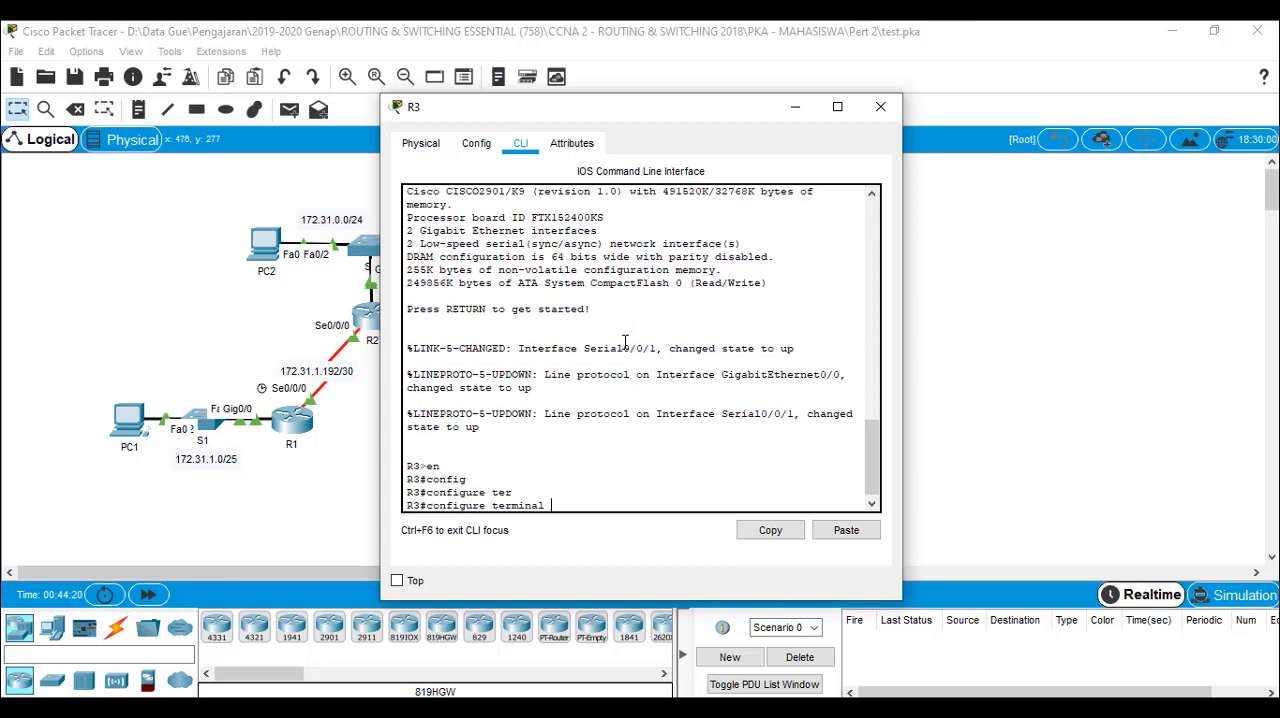
key("Return")
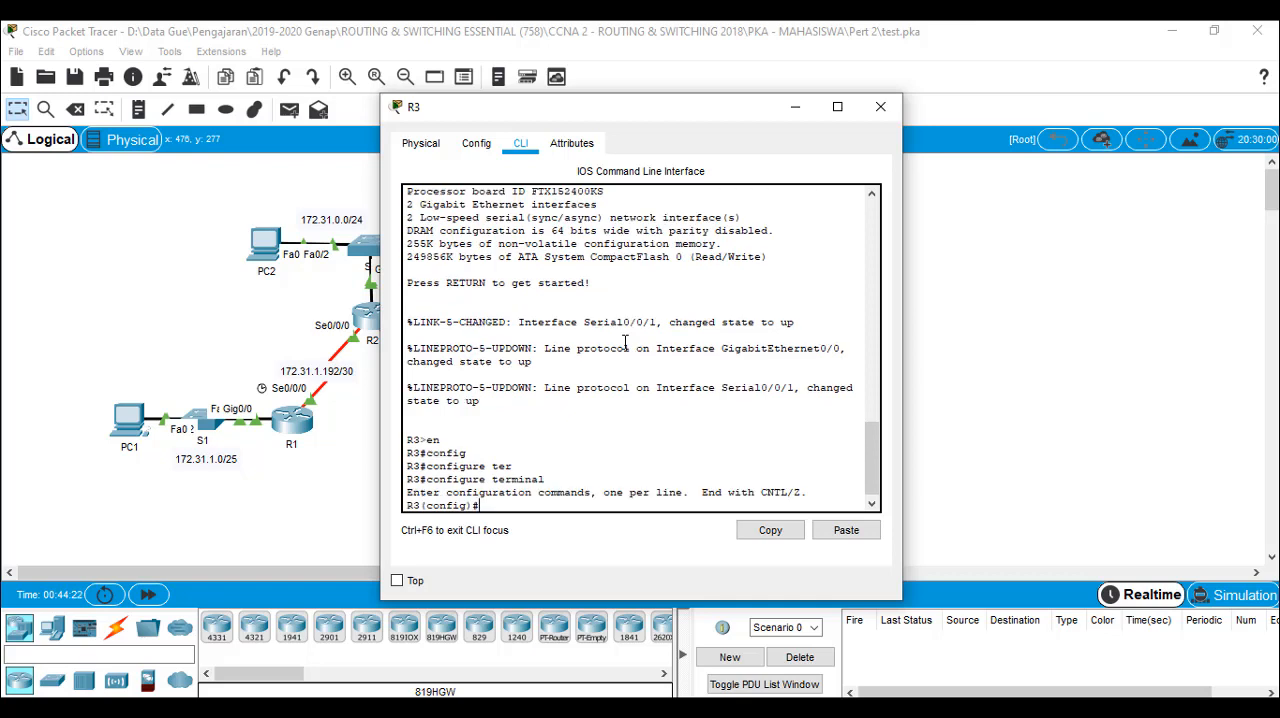
Add R3's directly attached default route with ip route 0.0.0.0 0.0.0.0 serial 0/0/1
type("ip route")
type("0.0.0.0 0.0.0.0")
left_click_drag(705, 107, 884, 105)
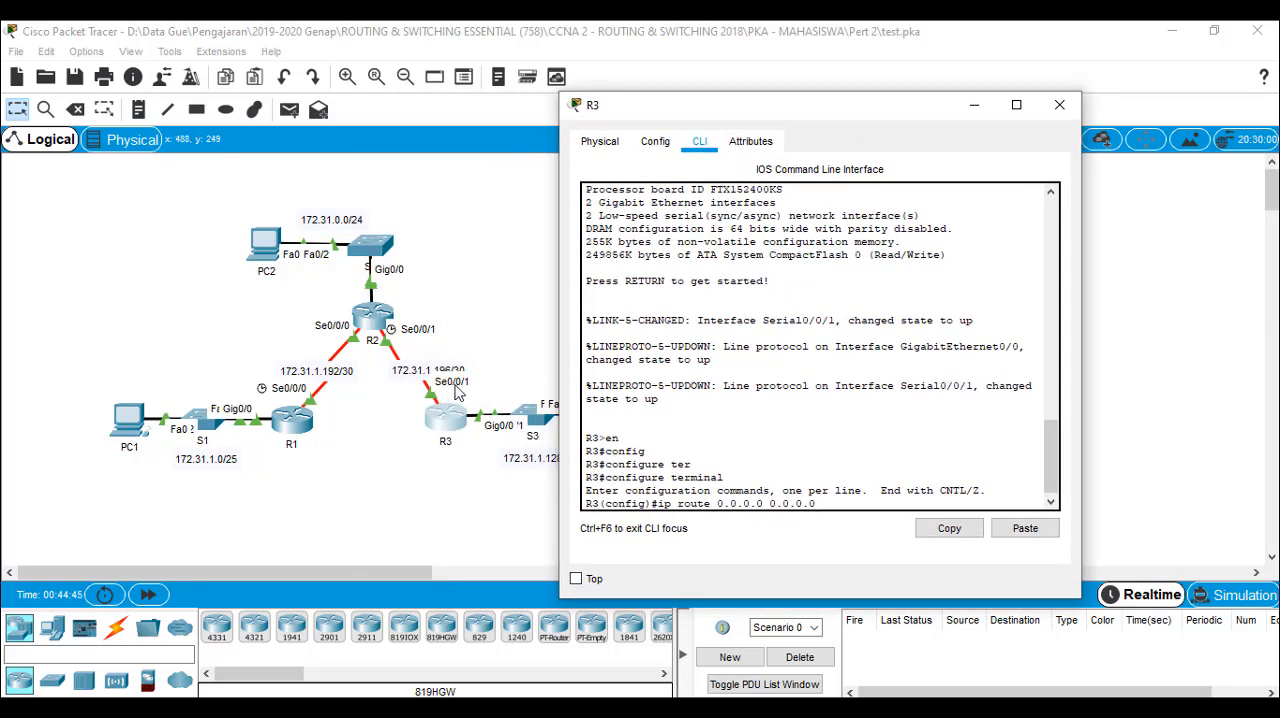
type("ser")
key("Tab")
type("0/")
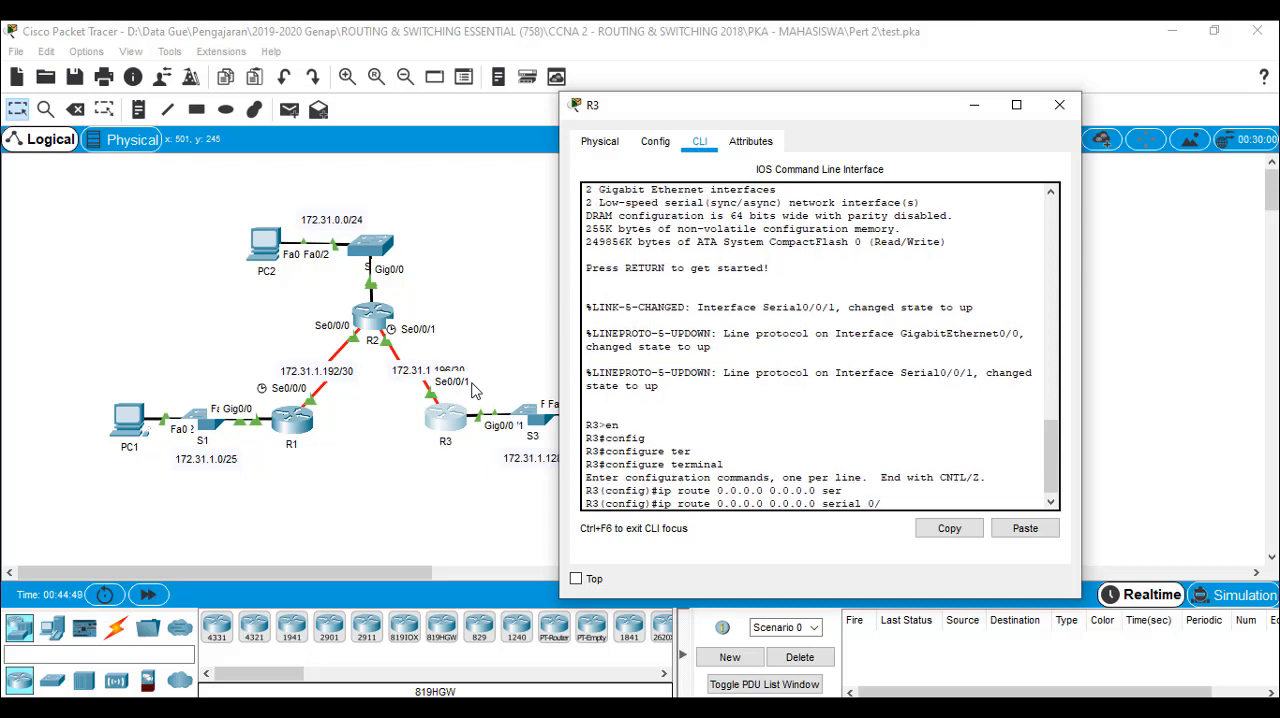
type("0/1")
key("Return")
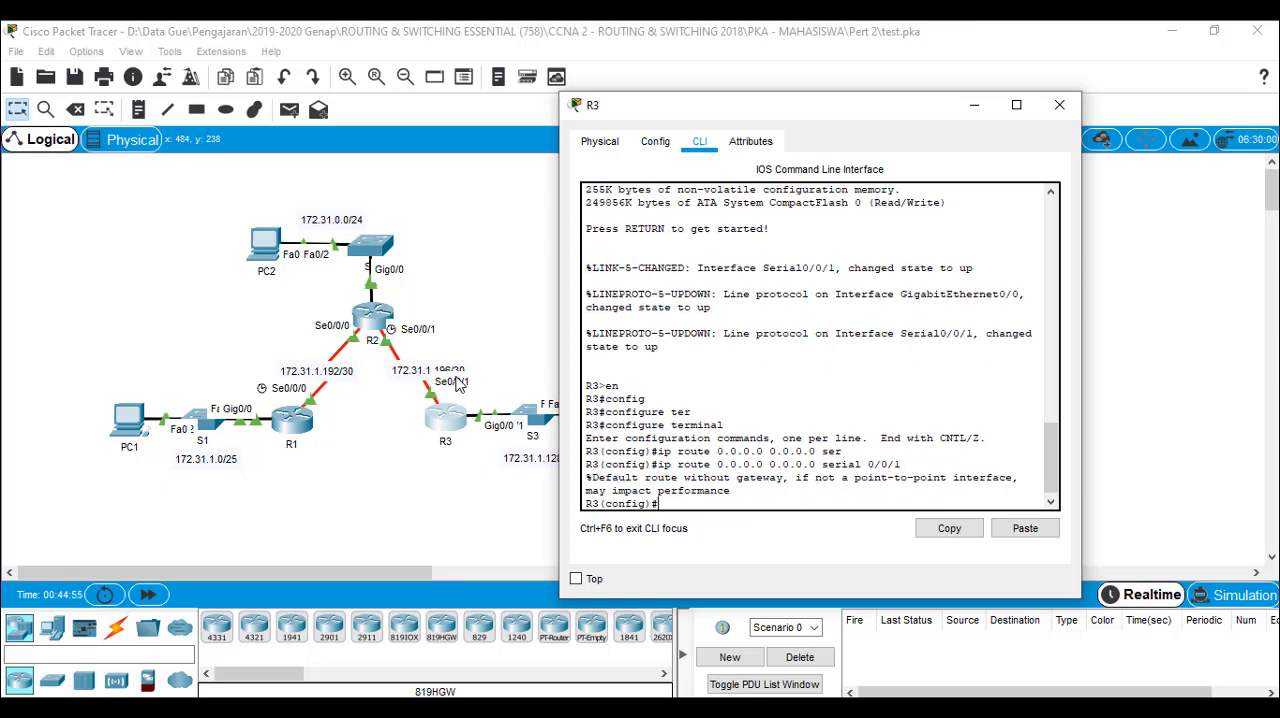
Close R3's window, check the activity results and review the assessment items for the static routes
left_click(1062, 106)
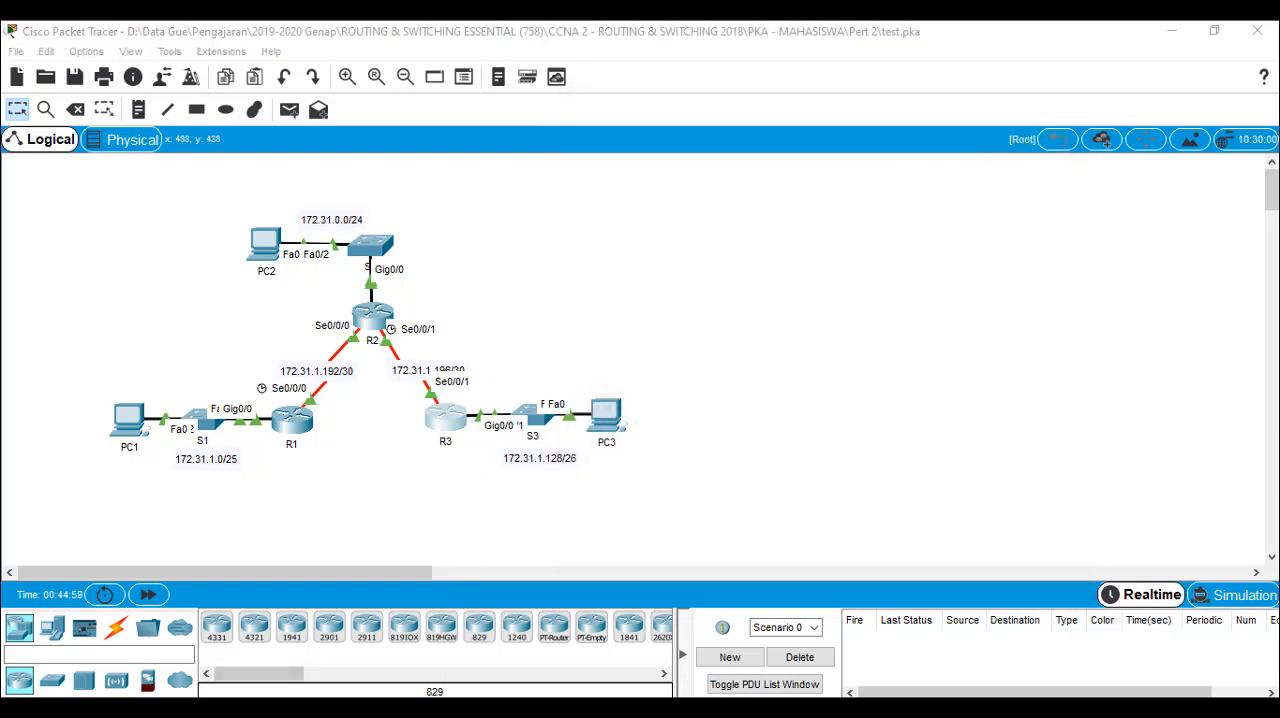
left_click(505, 632)
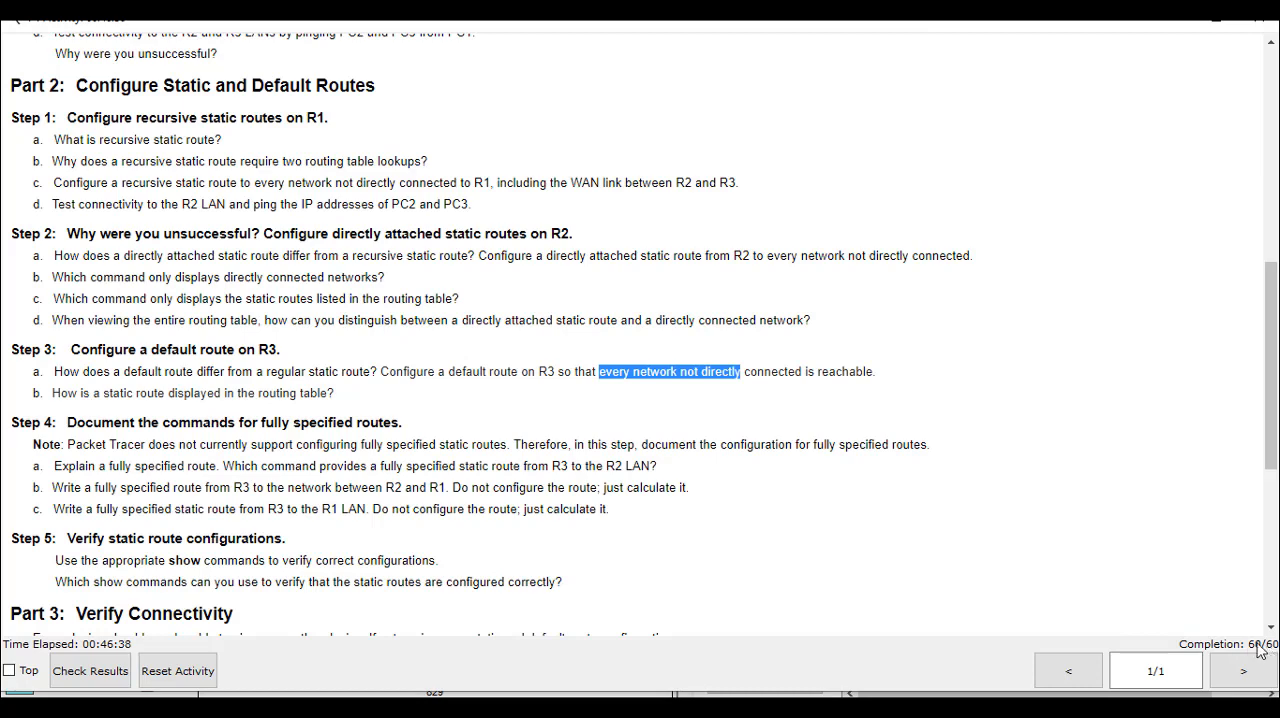
left_click(106, 666)
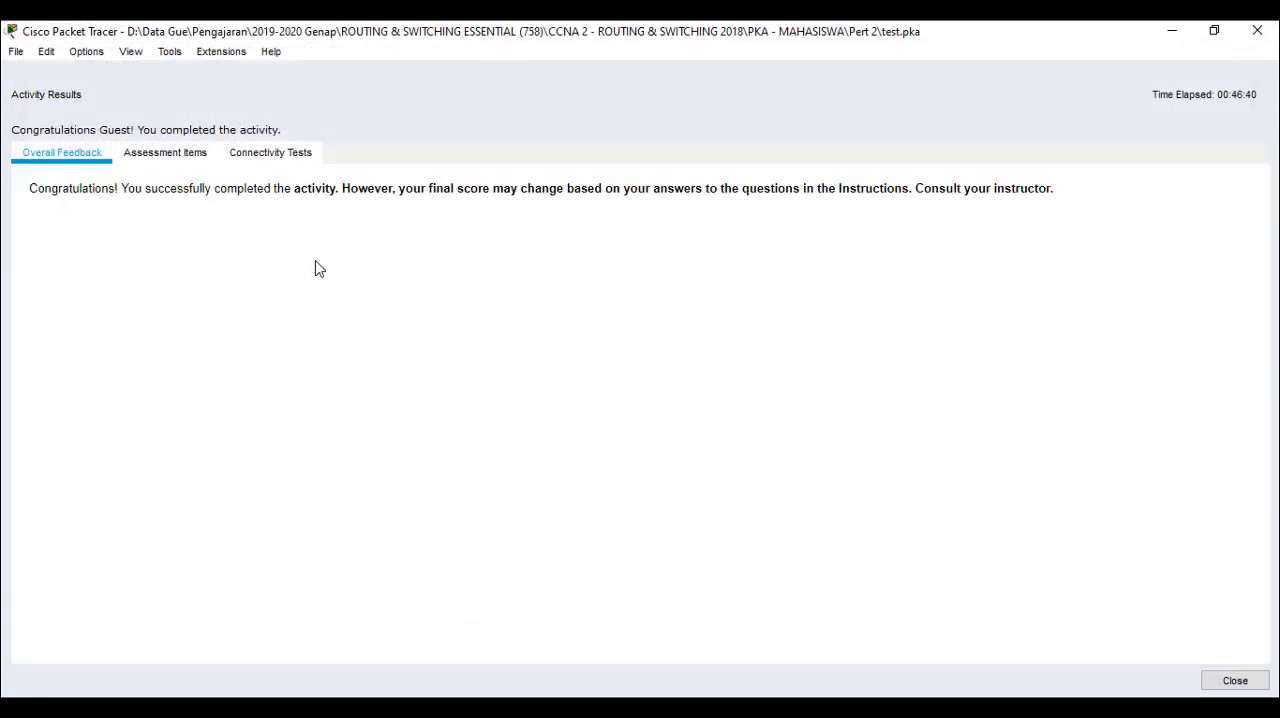
left_click(165, 153)
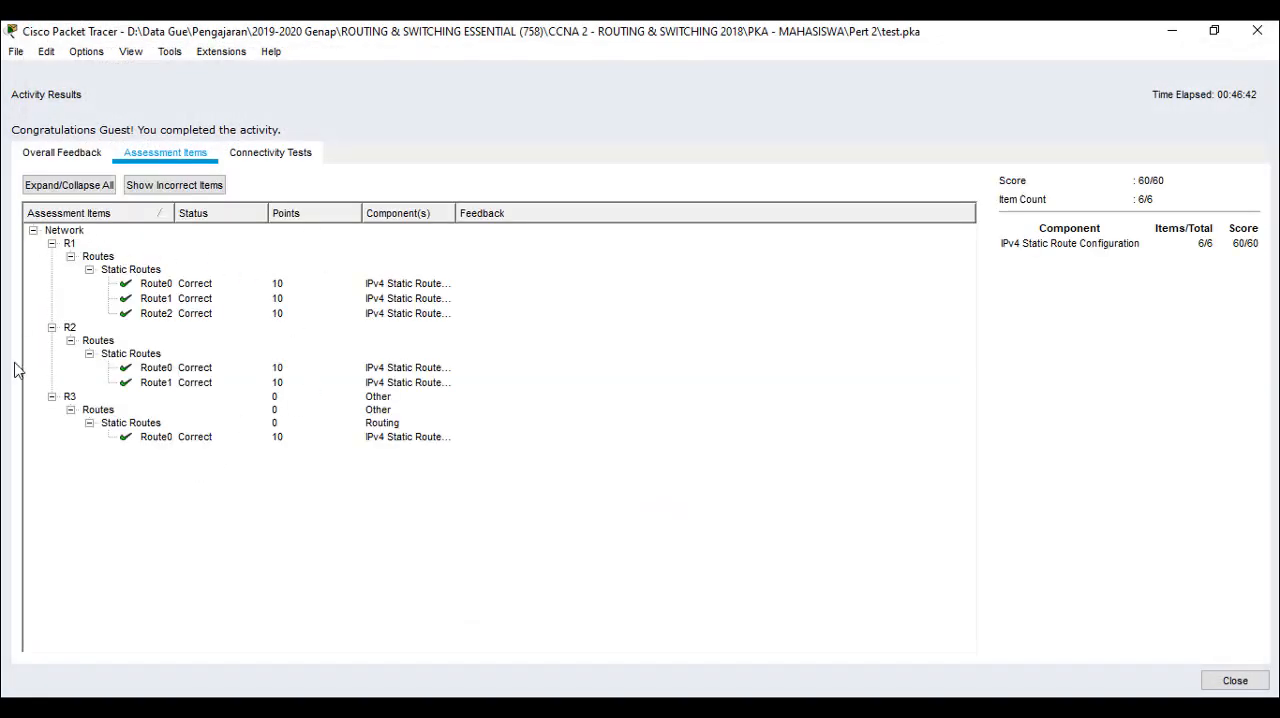